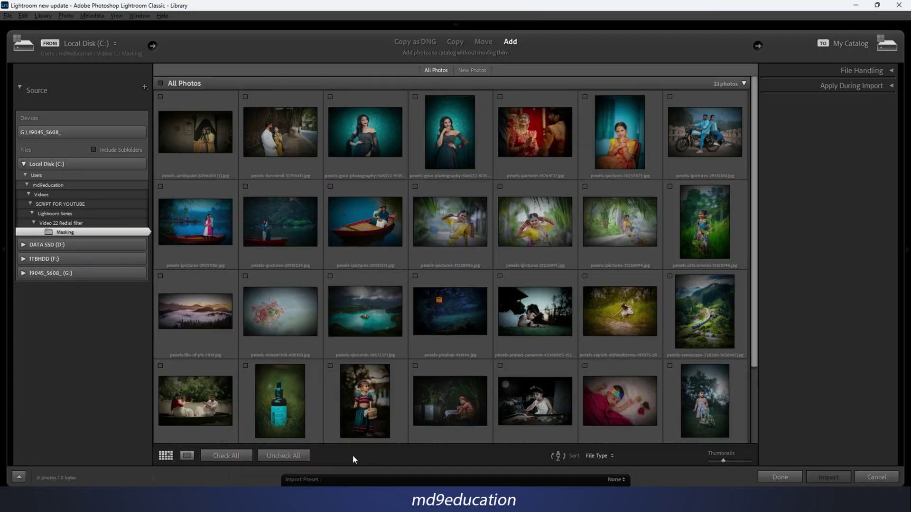
Add all photos from the Masking folder to the catalog and open the train landscape photo in the Develop module
left_click(226, 455)
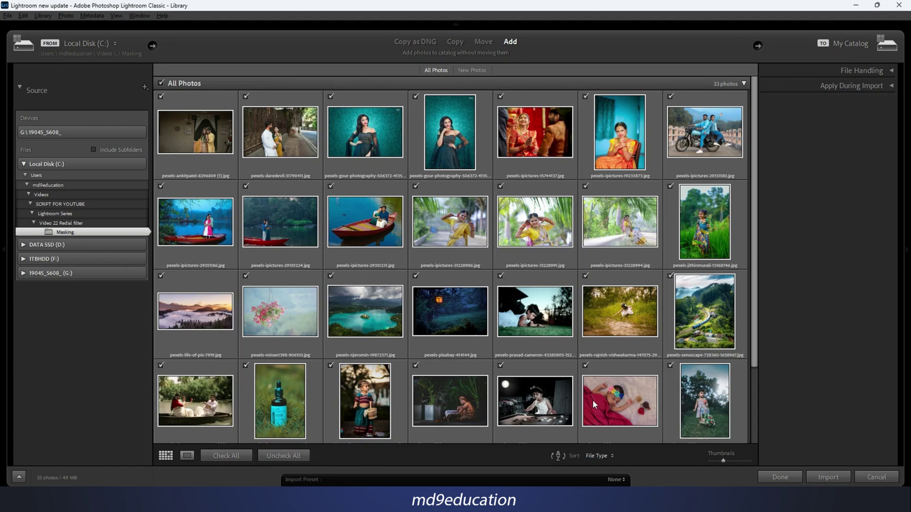
left_click(822, 482)
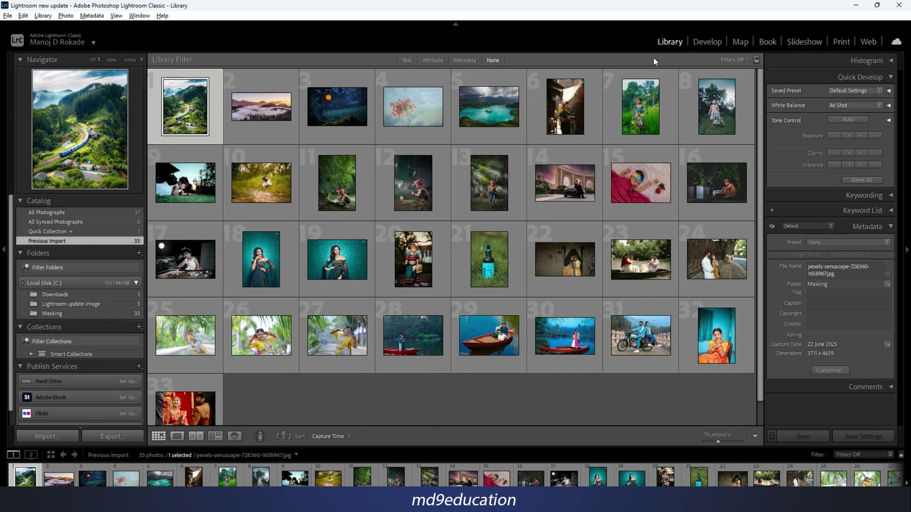
left_click(705, 42)
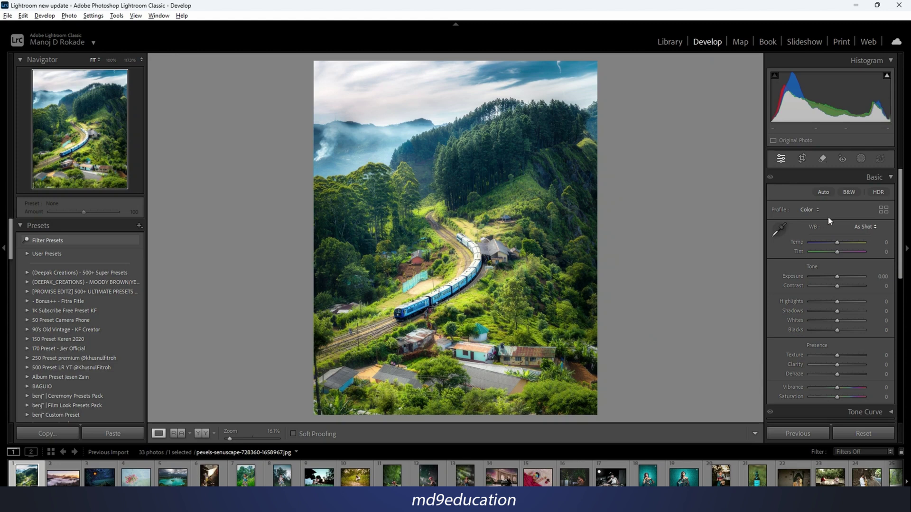
Open the masking tools and examine the available mask types, including the Range options
left_click(860, 159)
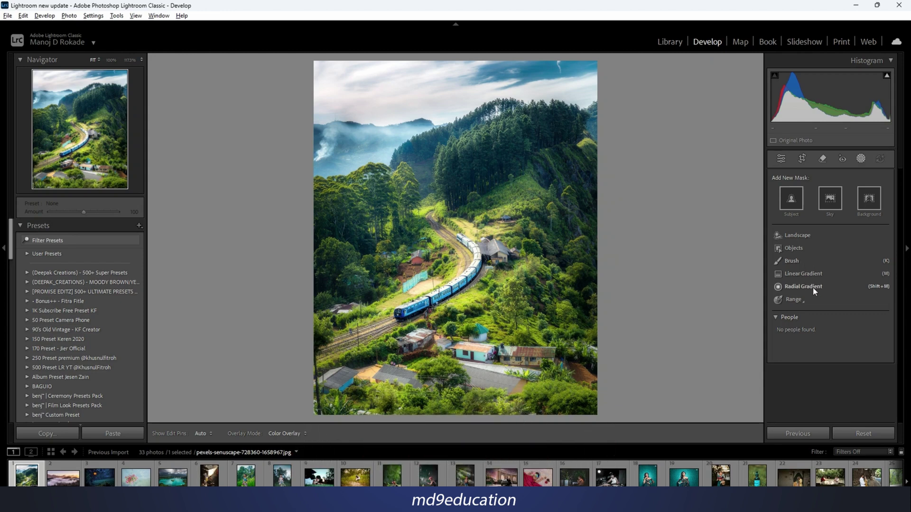
left_click(800, 302)
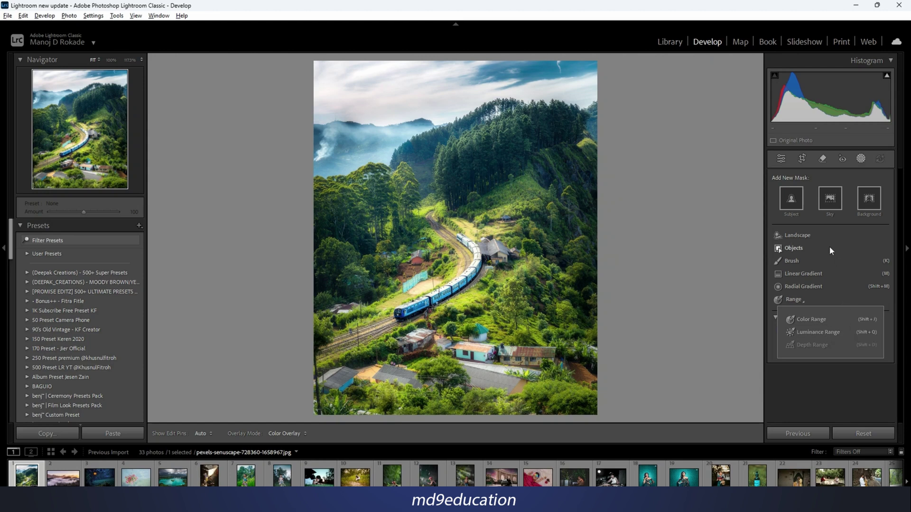
left_click(839, 395)
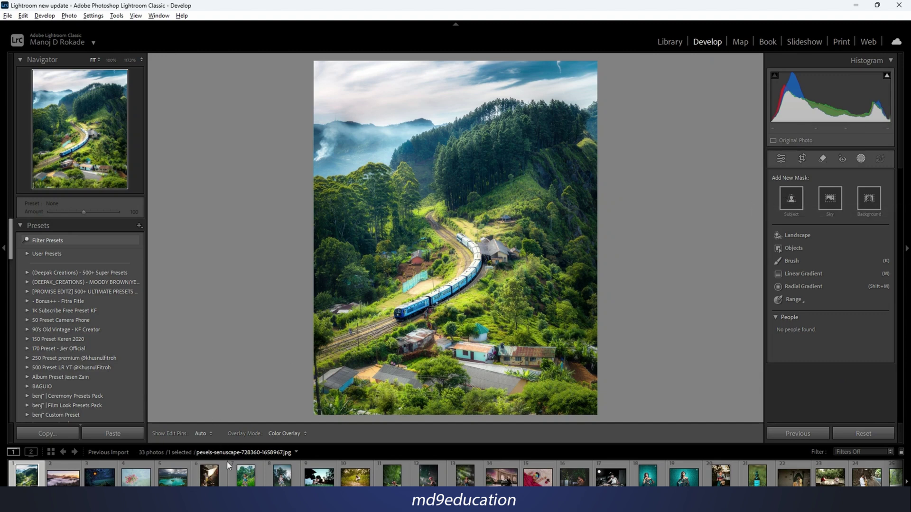
Create a Subject mask on the photo of the girl in the green field and set its exposure to 0.07 and saturation to 15
left_click(251, 483)
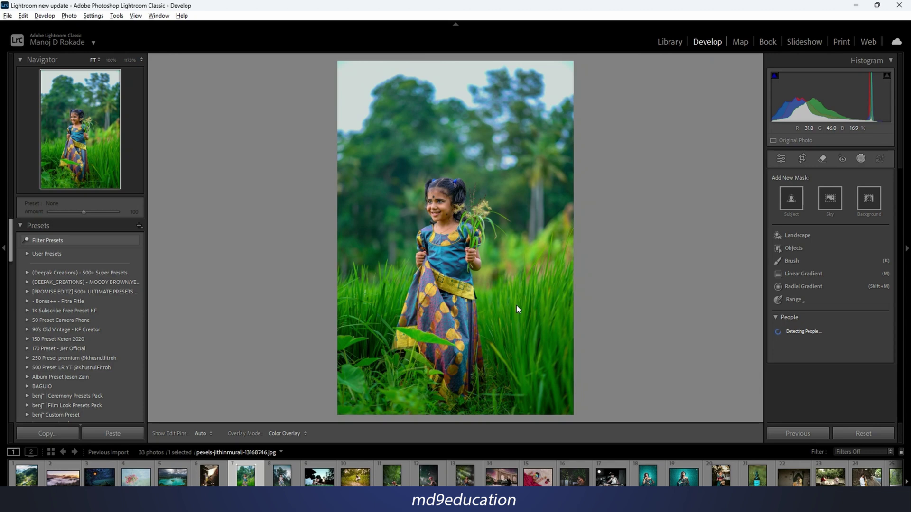
left_click(791, 200)
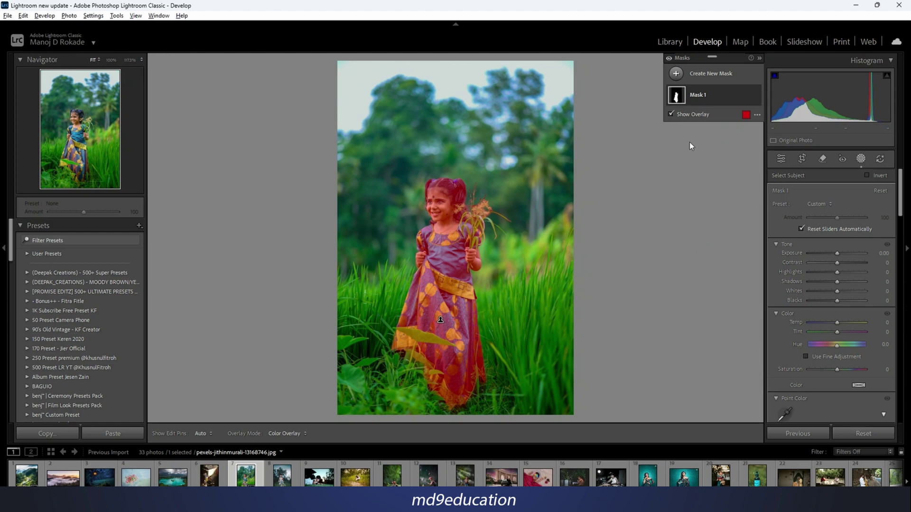
left_click(683, 115)
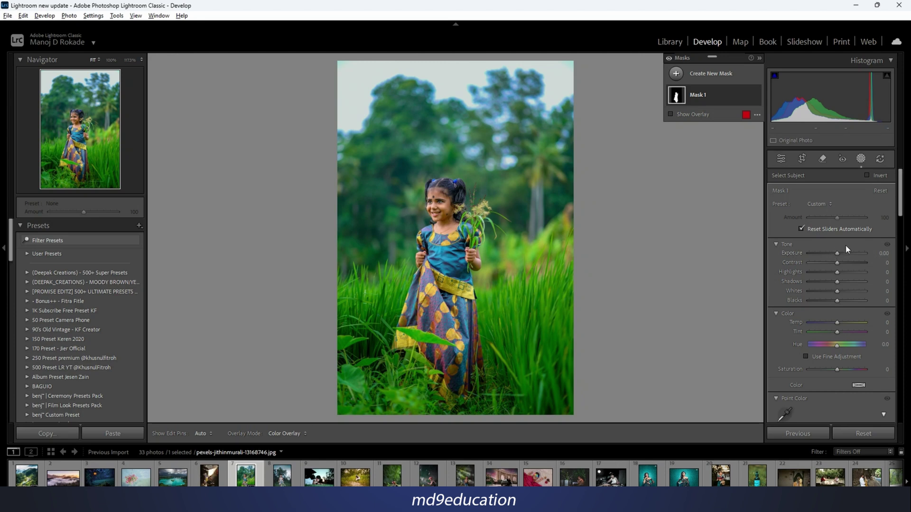
mouse_move(837, 252)
left_mouse_down()
mouse_move(847, 252)
mouse_move(838, 253)
left_mouse_up()
mouse_move(837, 371)
left_mouse_down()
mouse_move(824, 368)
mouse_move(841, 369)
left_mouse_up()
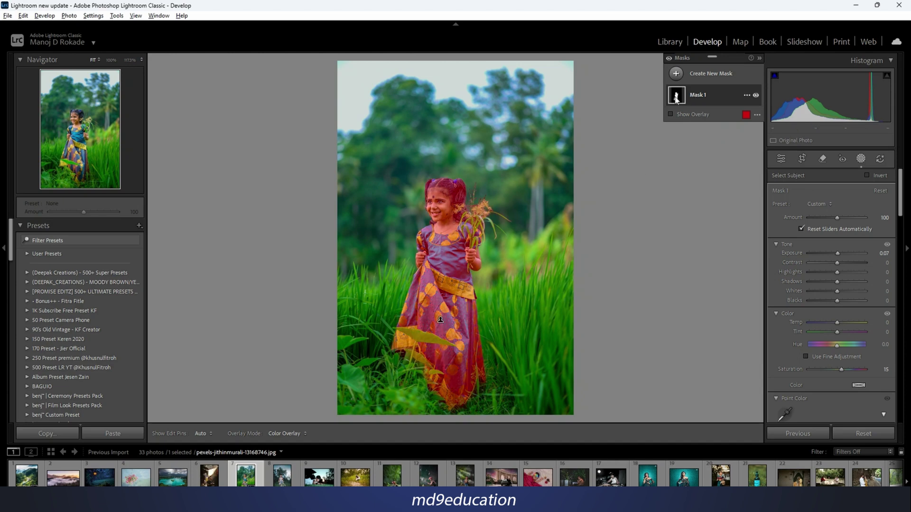
Invert the girl's Subject mask so it covers the background, and show the mask overlay to check it
mouse_move(684, 96)
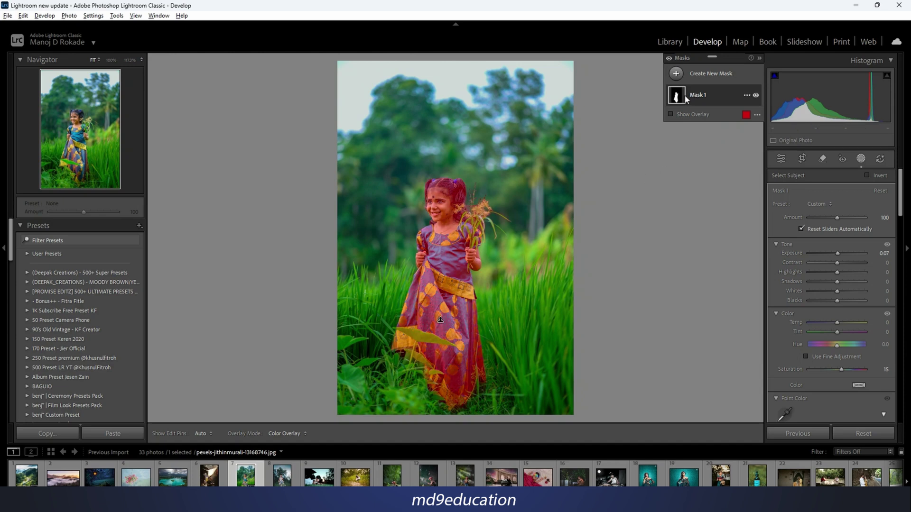
left_click(746, 95)
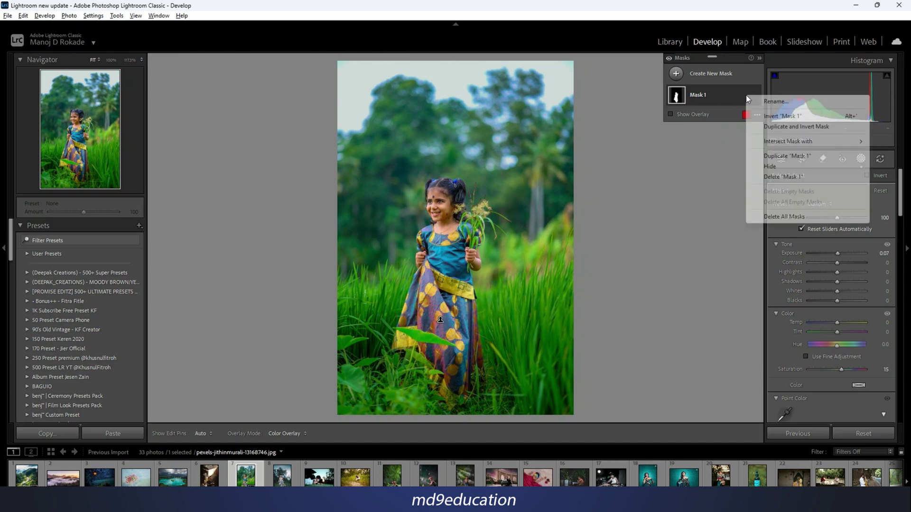
left_click(785, 118)
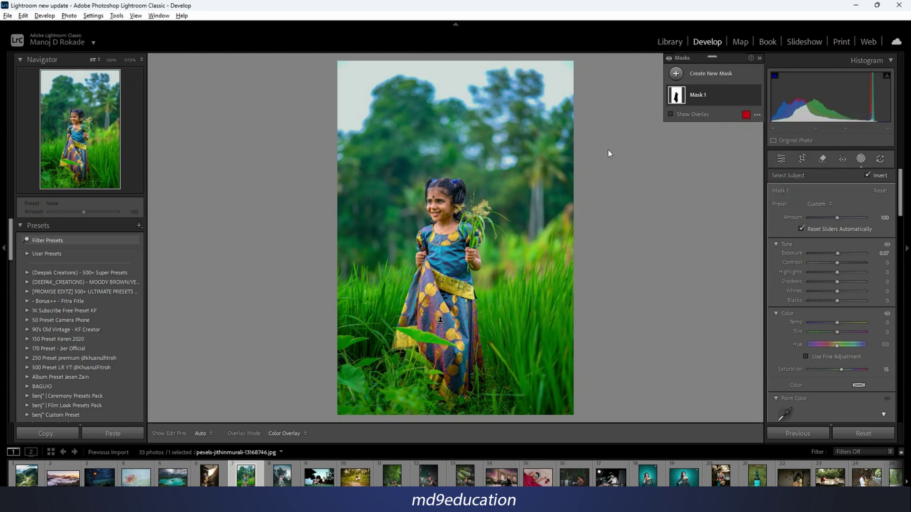
left_click(688, 114)
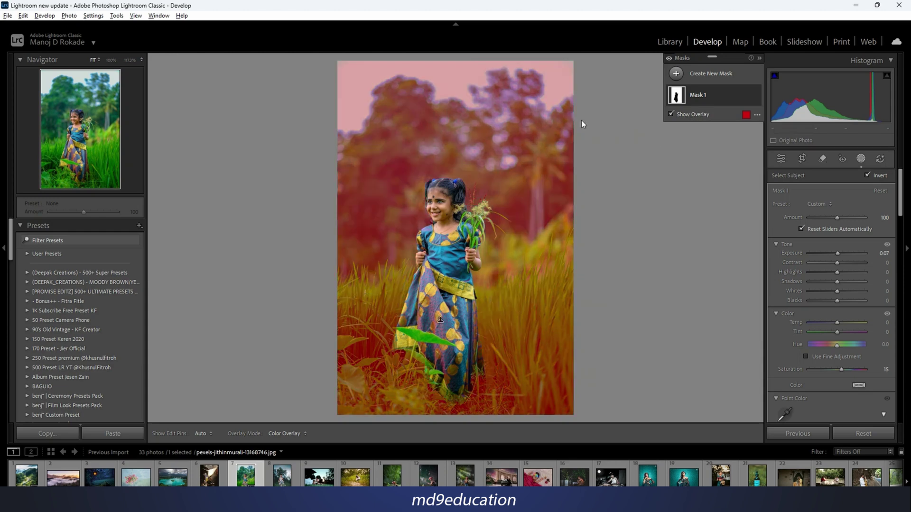
Hide the overlay, set the inverted mask's exposure to 0.20 and lower its saturation
left_click(692, 115)
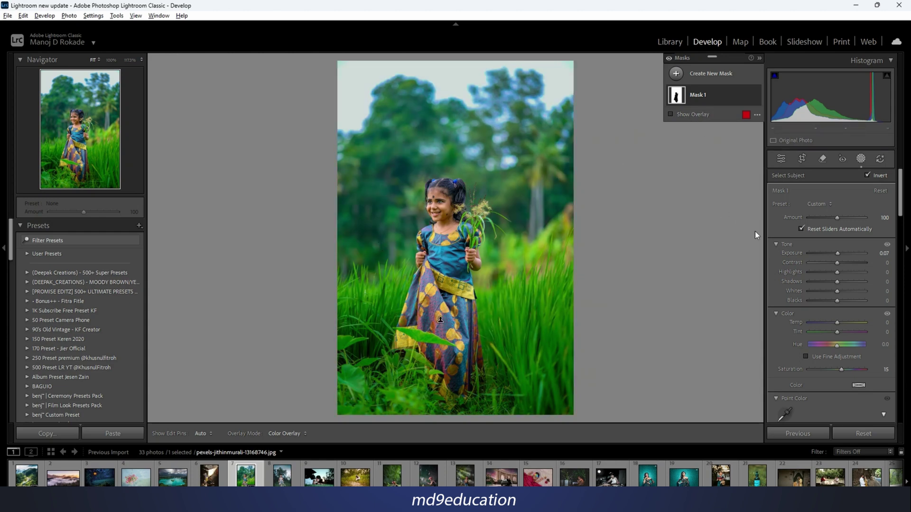
mouse_move(838, 253)
left_mouse_down()
mouse_move(819, 251)
mouse_move(838, 251)
left_mouse_up()
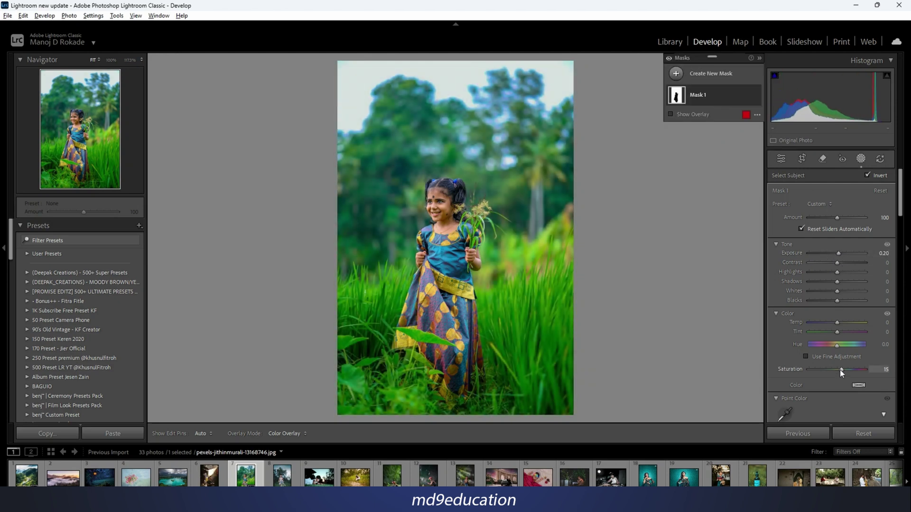
left_click_drag(840, 369, 818, 368)
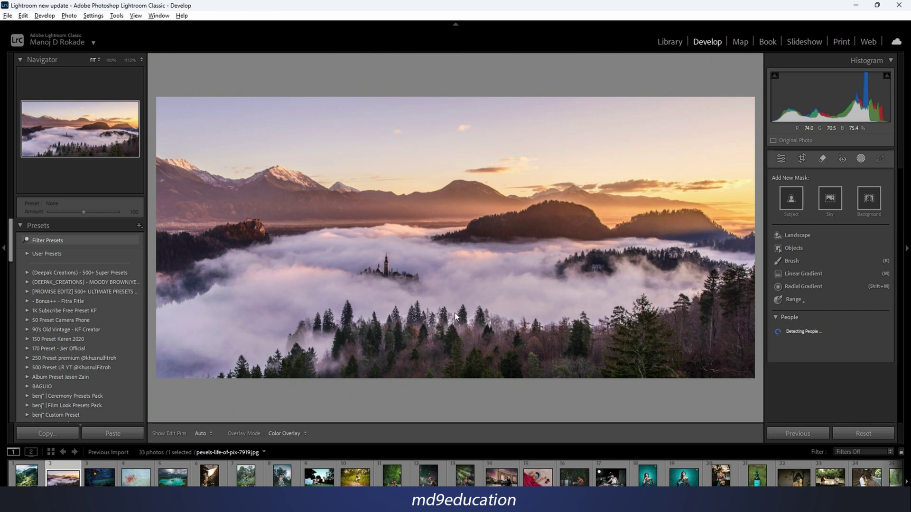
Create a Sky mask on the misty mountain photo and set exposure to -0.47, temperature to -20 and tint to -19
left_click(835, 203)
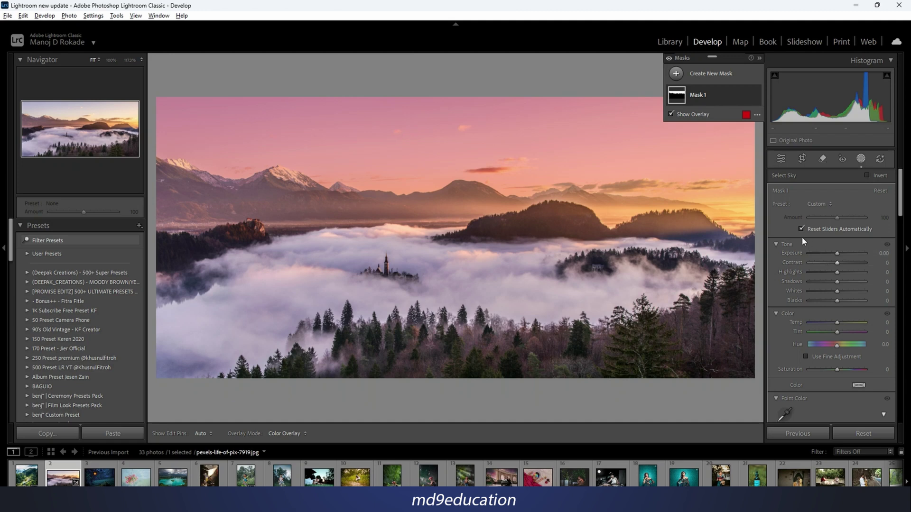
left_click(671, 114)
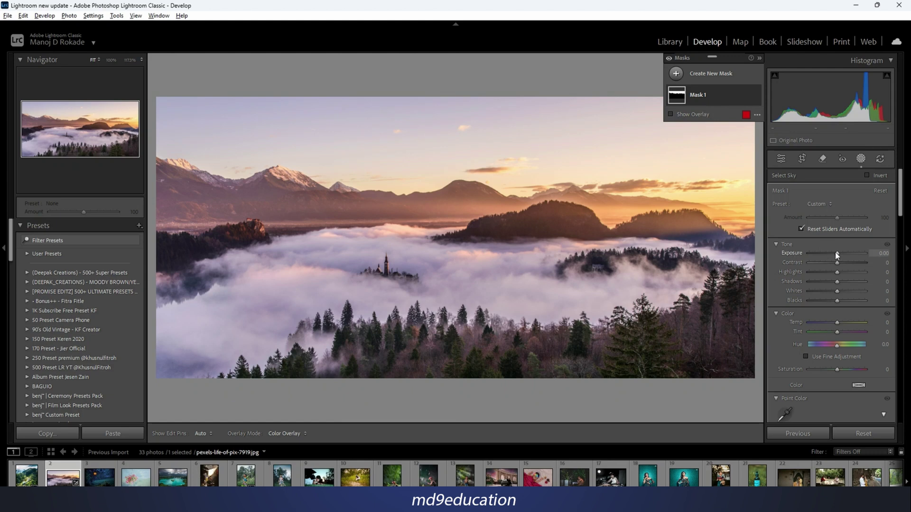
mouse_move(837, 254)
left_mouse_down()
mouse_move(822, 252)
mouse_move(833, 252)
left_mouse_up()
mouse_move(838, 322)
left_mouse_down()
mouse_move(824, 320)
mouse_move(854, 324)
mouse_move(828, 324)
mouse_move(841, 332)
left_mouse_up()
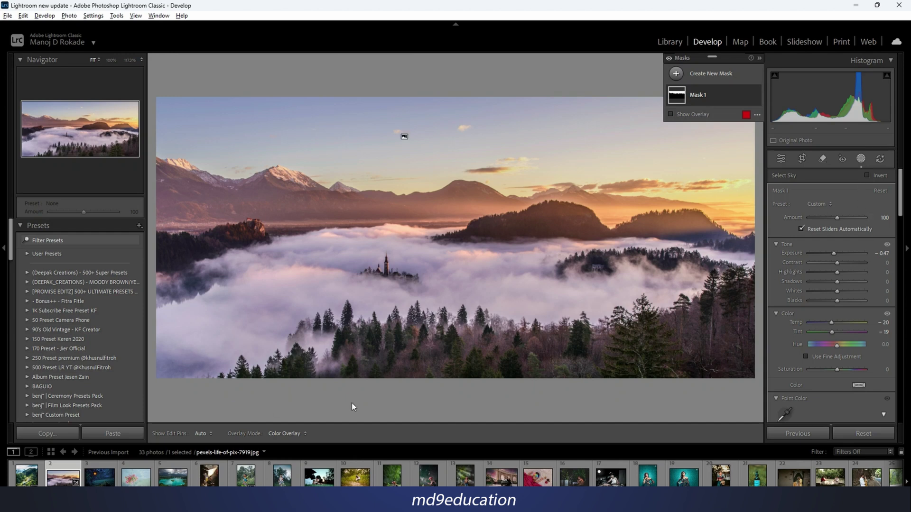
Create a Background mask on the photo of the girl with the flower basket, set exposure to 0.47, adjust temperature and raise saturation
left_click(282, 474)
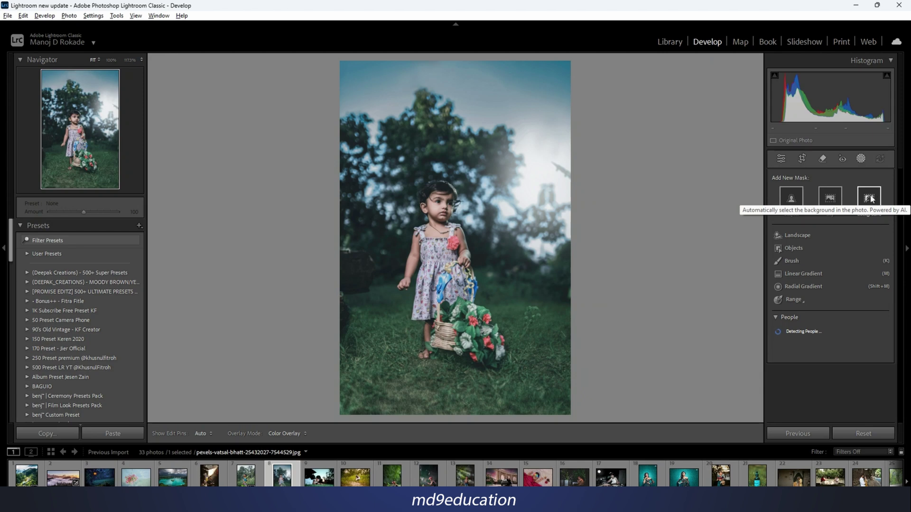
left_click(871, 198)
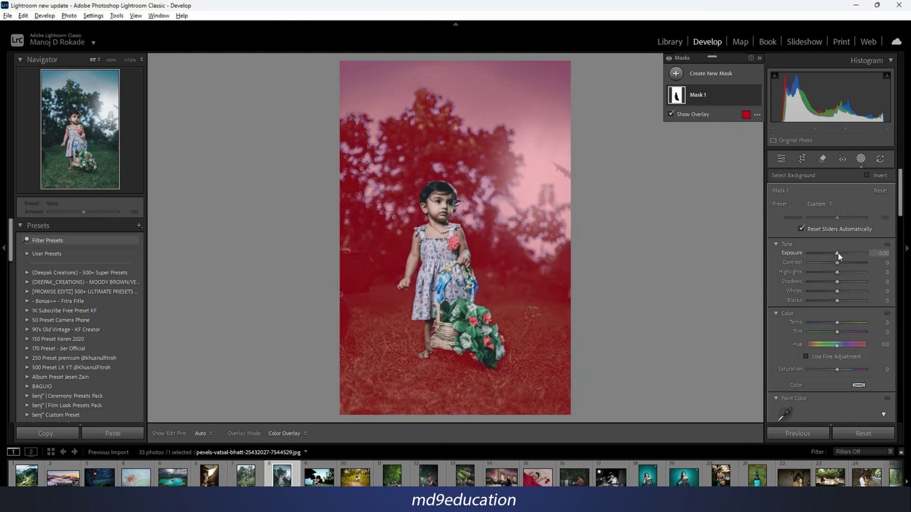
mouse_move(837, 252)
left_mouse_down()
mouse_move(850, 251)
mouse_move(824, 253)
mouse_move(840, 253)
left_mouse_up()
left_click_drag(838, 323, 838, 322)
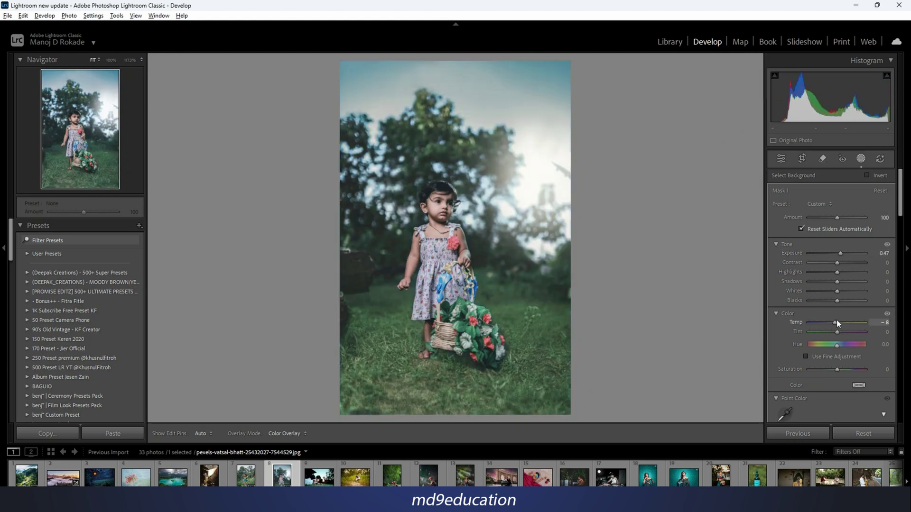
left_click_drag(837, 369, 843, 369)
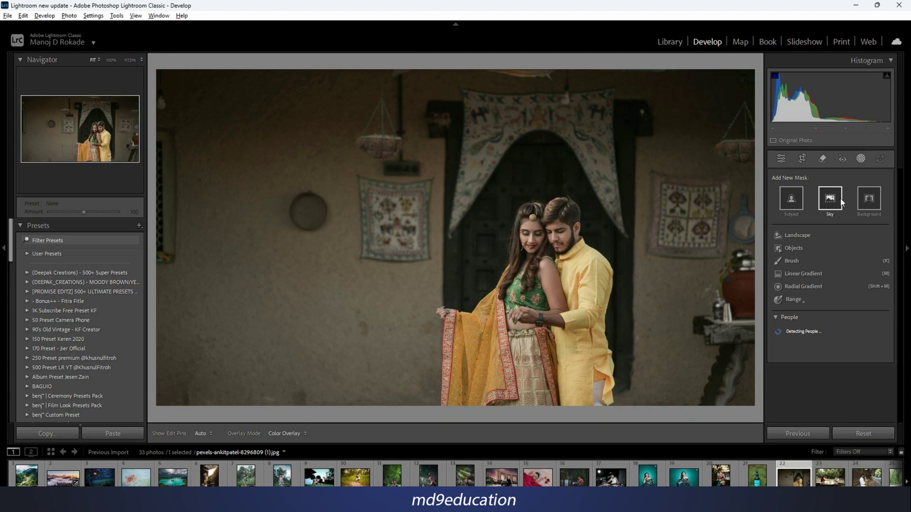
Create a Background mask on the photo of the couple, set its exposure to -0.54 and lower its saturation
left_click(862, 200)
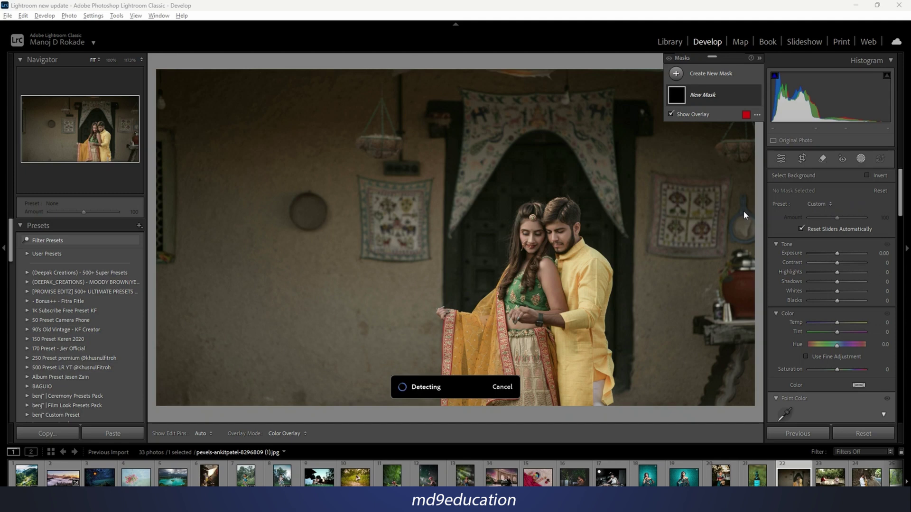
left_click_drag(837, 253, 833, 253)
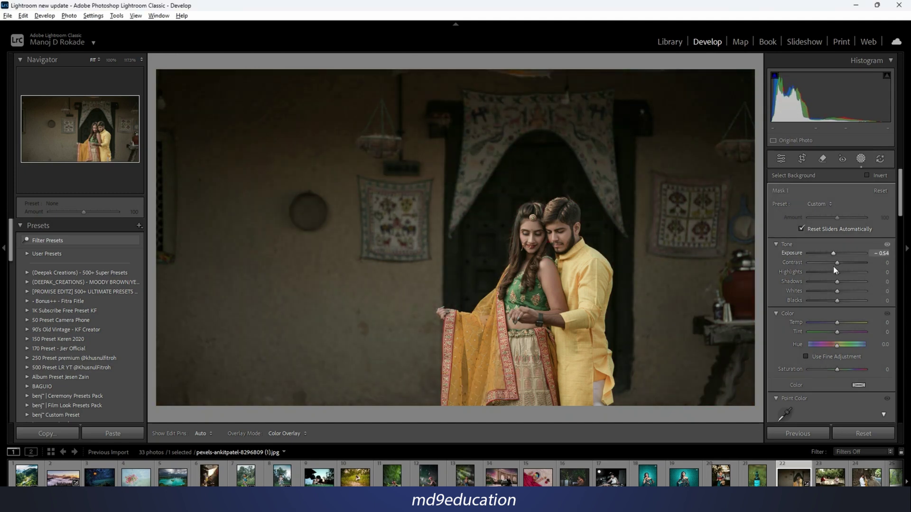
left_click_drag(836, 369, 833, 366)
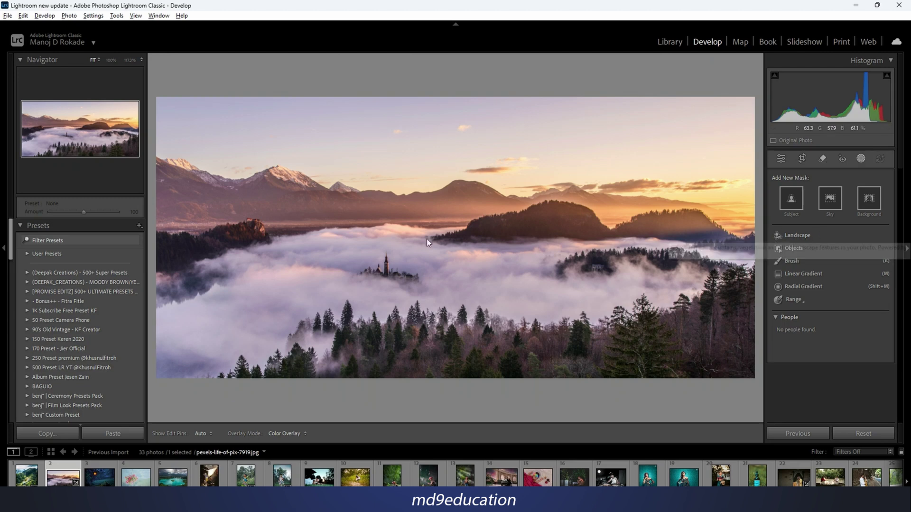
Create four separate Landscape masks on the misty mountain photo for Sky, Mountains, Vegetation and Natural Ground
left_click(796, 236)
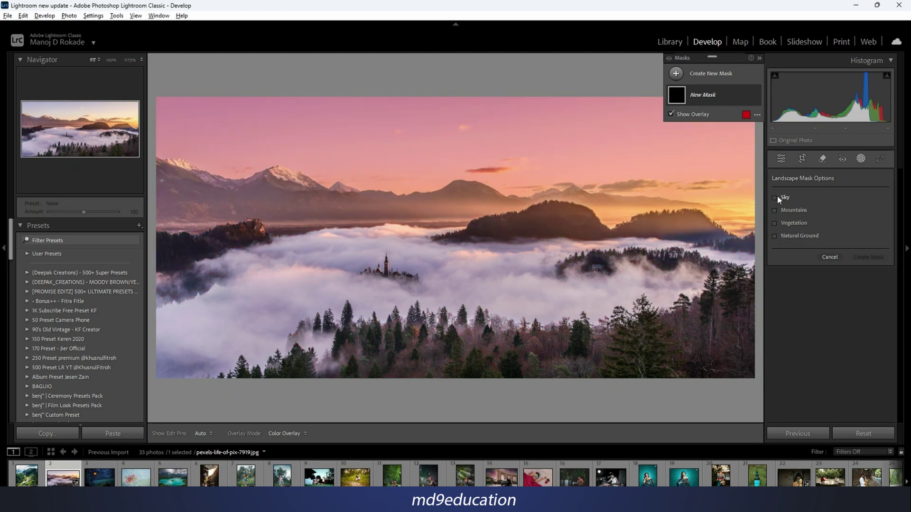
left_click(777, 196)
left_click(776, 209)
left_click(775, 222)
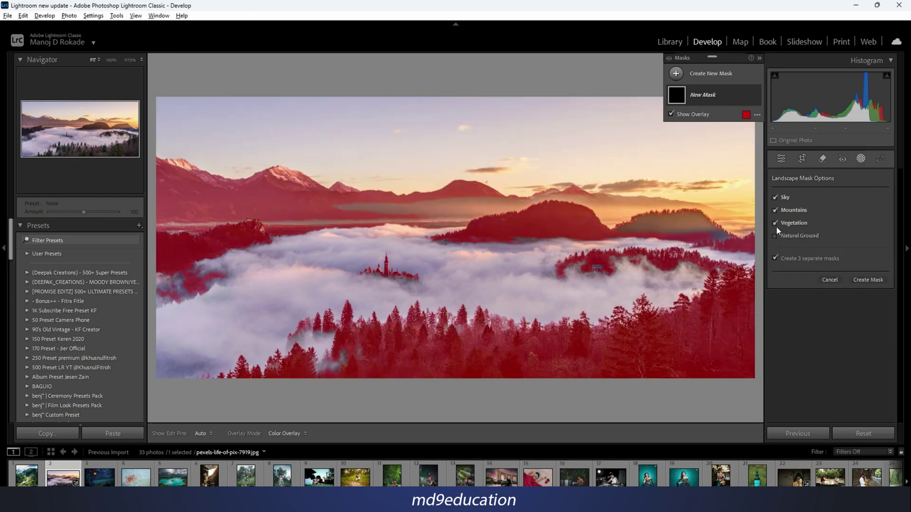
left_click(776, 234)
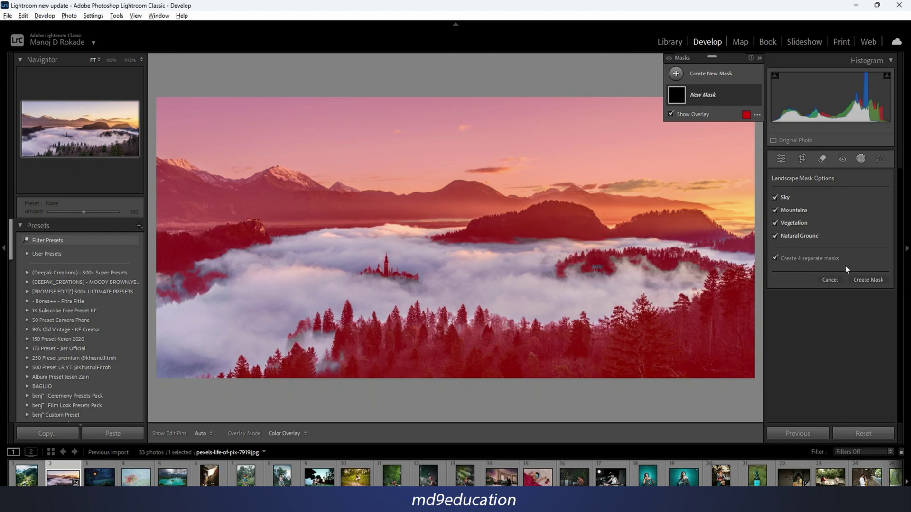
left_click(876, 284)
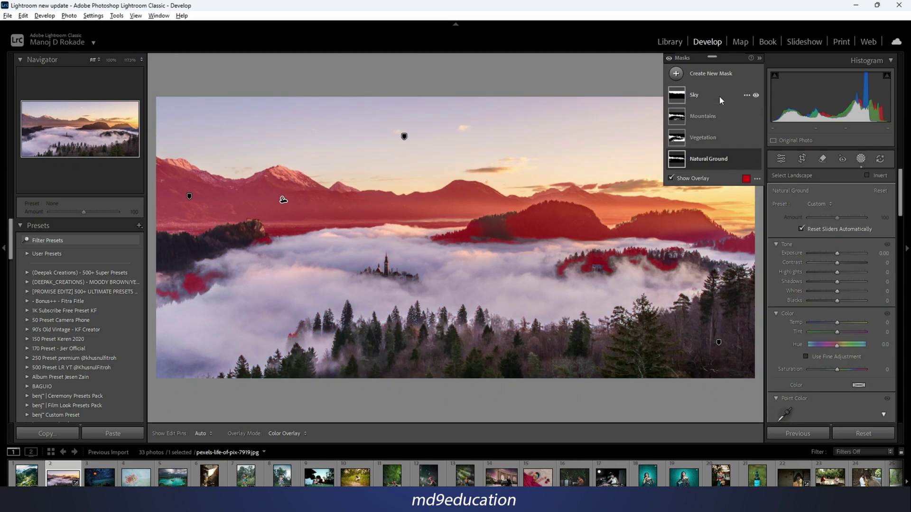
Set the temperature of the Sky landscape mask to 3
left_click(686, 97)
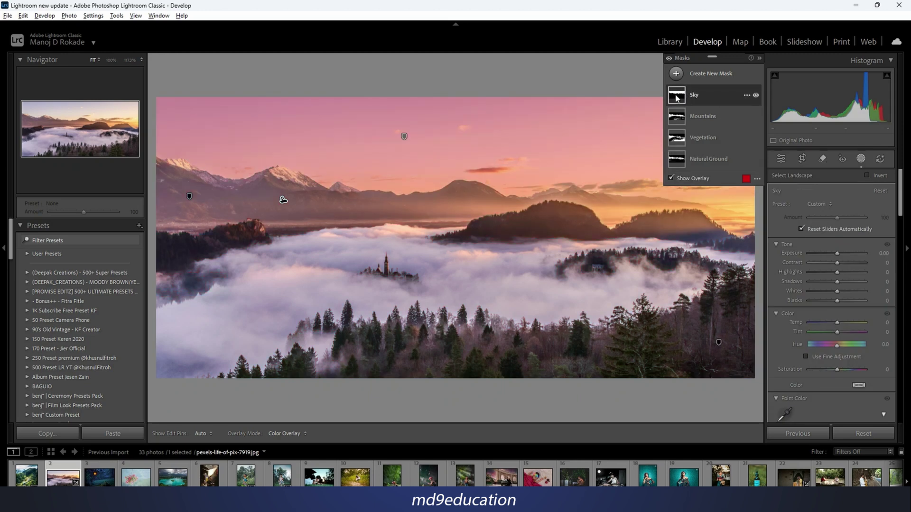
left_click(837, 324)
mouse_move(837, 324)
left_mouse_down()
mouse_move(858, 321)
mouse_move(835, 324)
left_mouse_up()
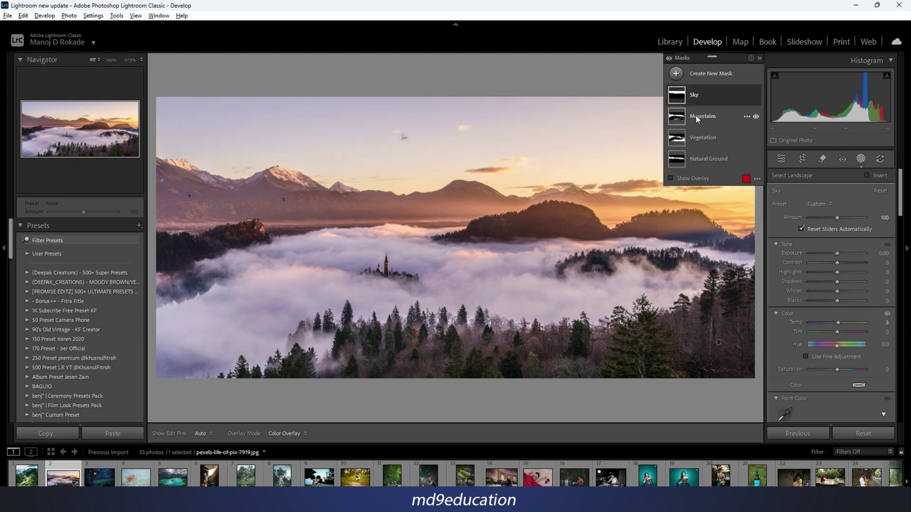
Set the exposure of the Mountains landscape mask to 0.27
left_click(696, 116)
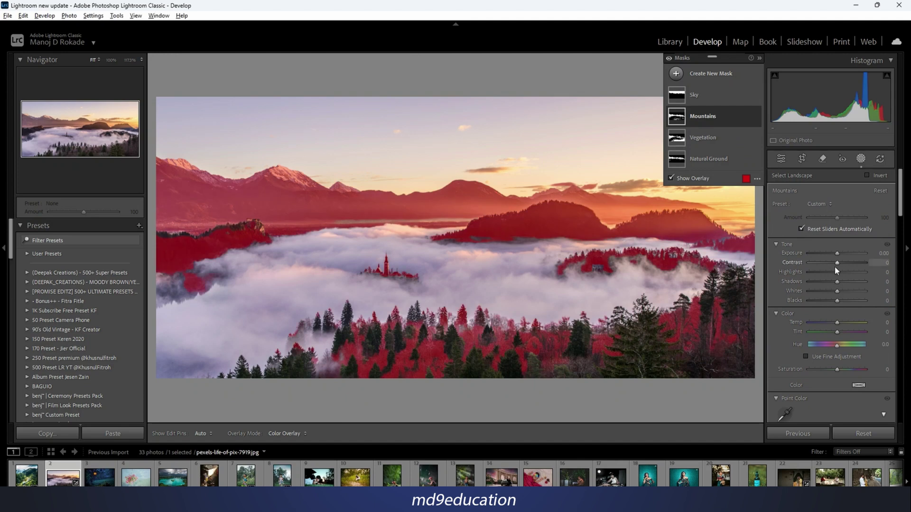
left_click_drag(837, 253, 839, 252)
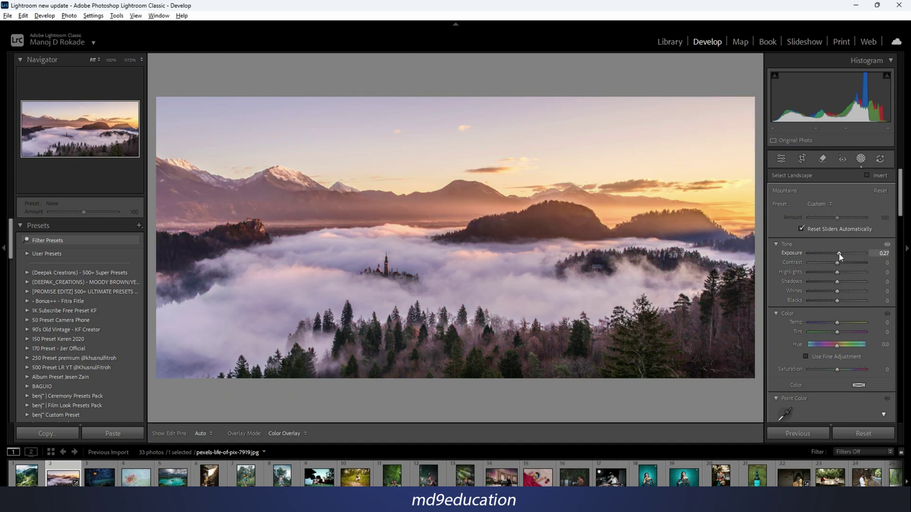
Raise both the saturation and the shadows of the Vegetation landscape mask to about 60
key("o")
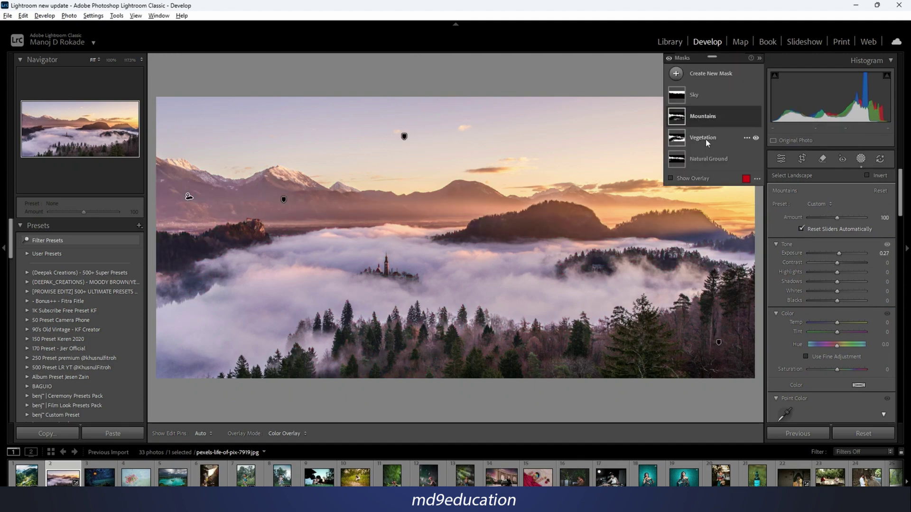
left_click(705, 138)
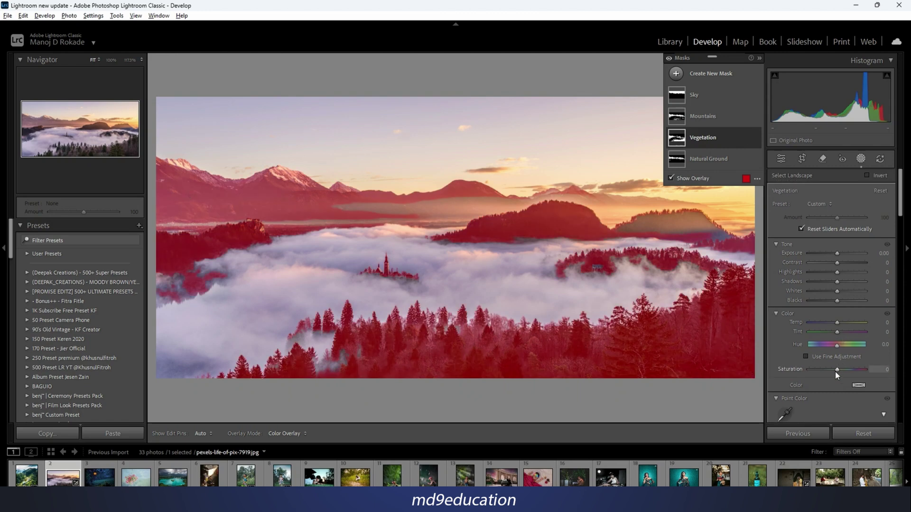
mouse_move(837, 370)
left_mouse_down()
mouse_move(862, 368)
mouse_move(835, 367)
mouse_move(854, 366)
left_mouse_up()
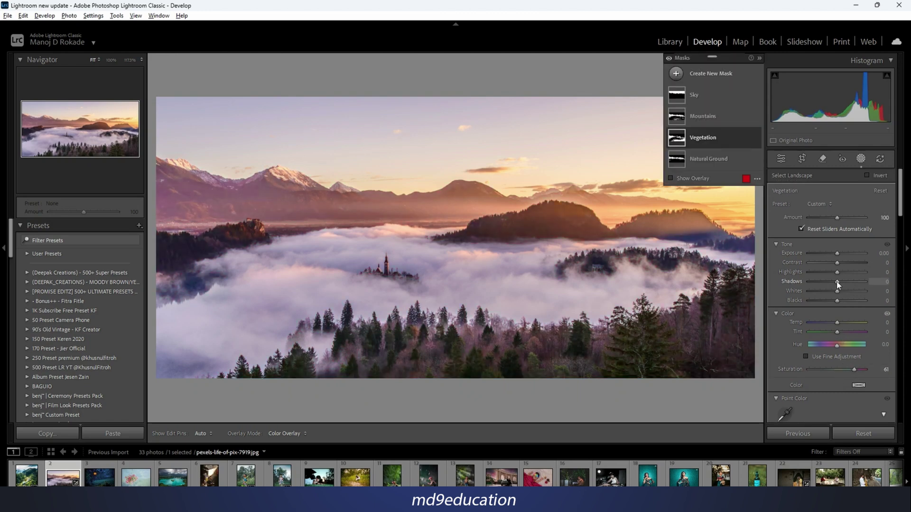
left_click_drag(836, 281, 854, 282)
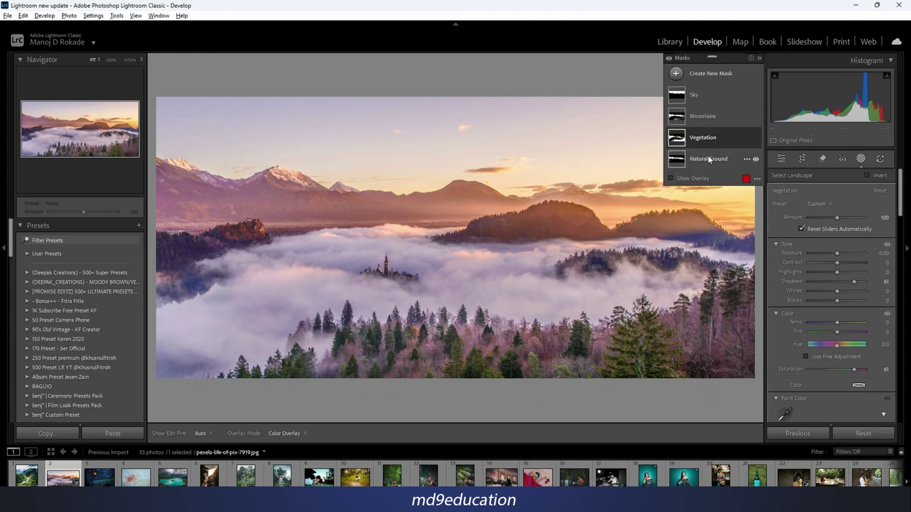
Set the exposure of the Natural Ground landscape mask to 0.14
double_click(702, 159)
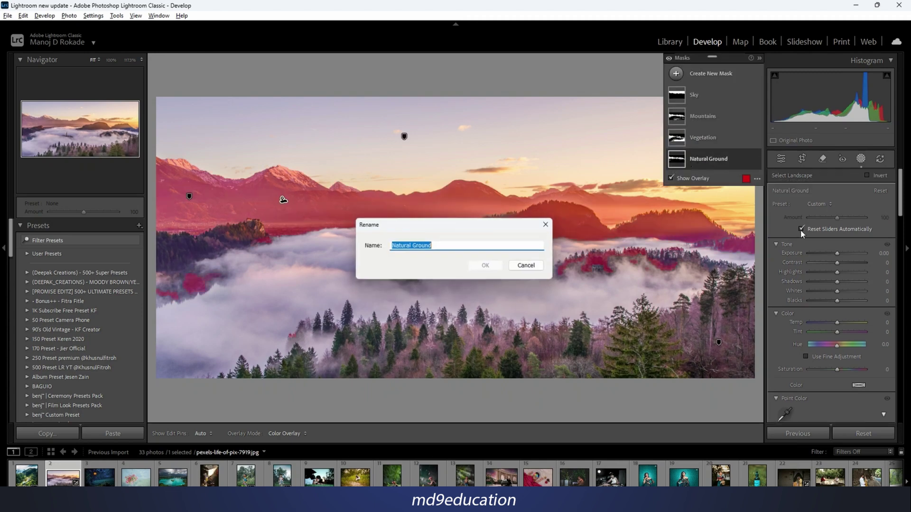
left_click(525, 265)
mouse_move(836, 253)
left_mouse_down()
mouse_move(845, 252)
mouse_move(837, 253)
left_mouse_up()
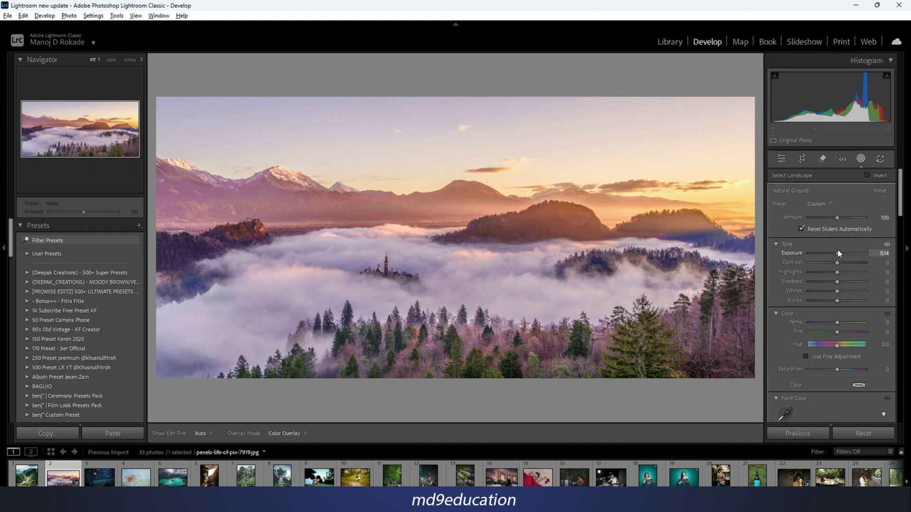
Create four separate Landscape masks on the turquoise lake photo for Sky, Mountains, Water and Natural Ground
left_click(175, 483)
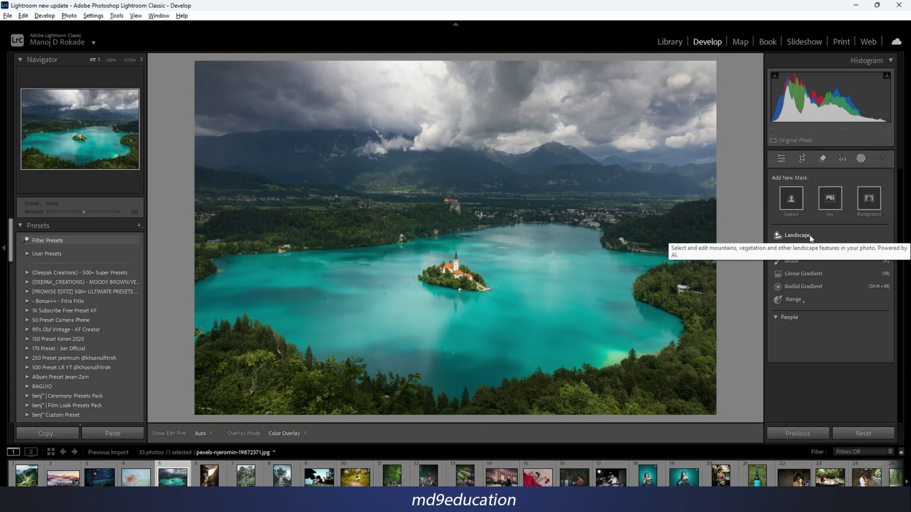
left_click(800, 236)
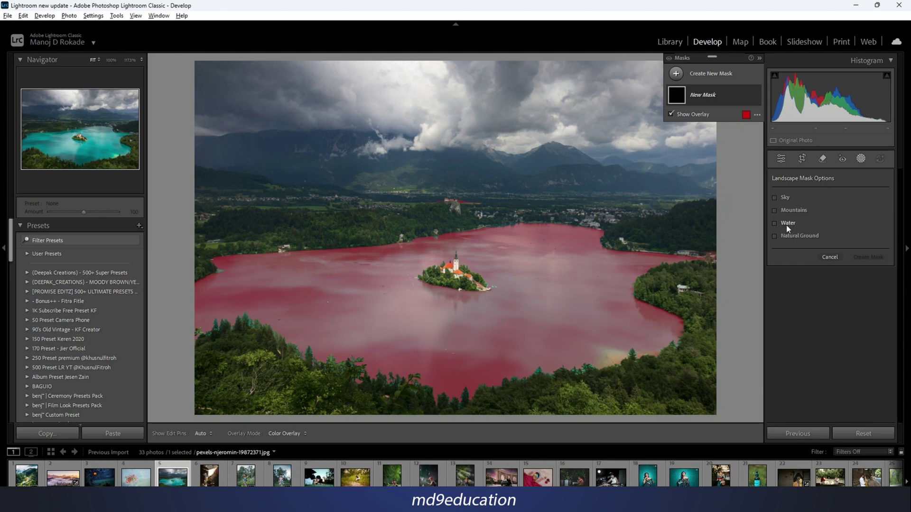
left_click(787, 227)
left_click(800, 211)
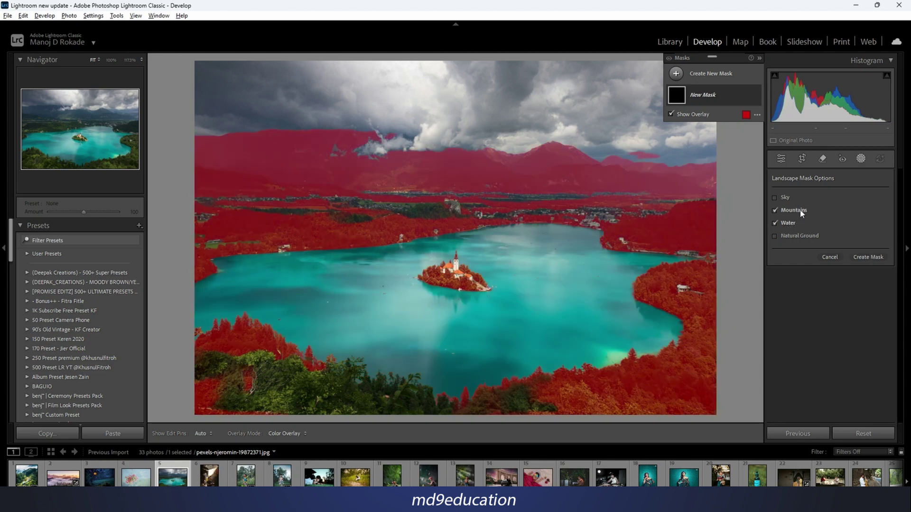
left_click(786, 196)
left_click(807, 237)
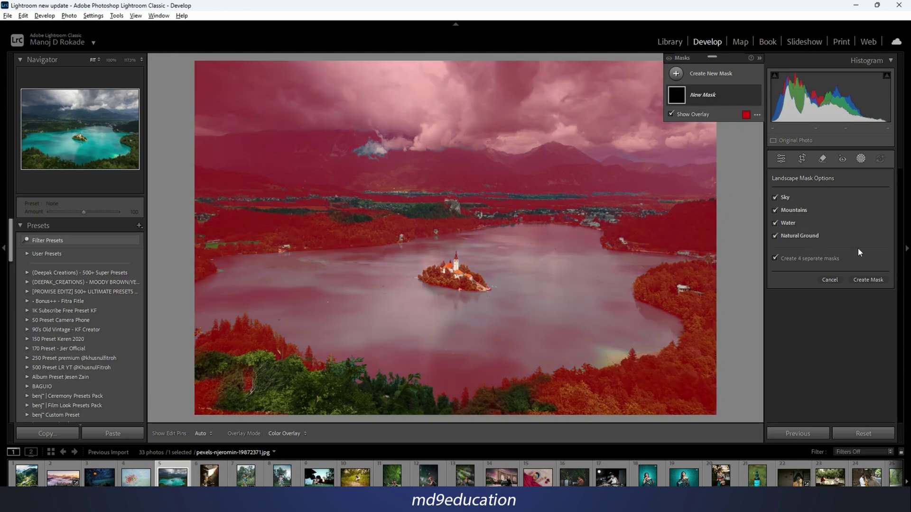
left_click(868, 280)
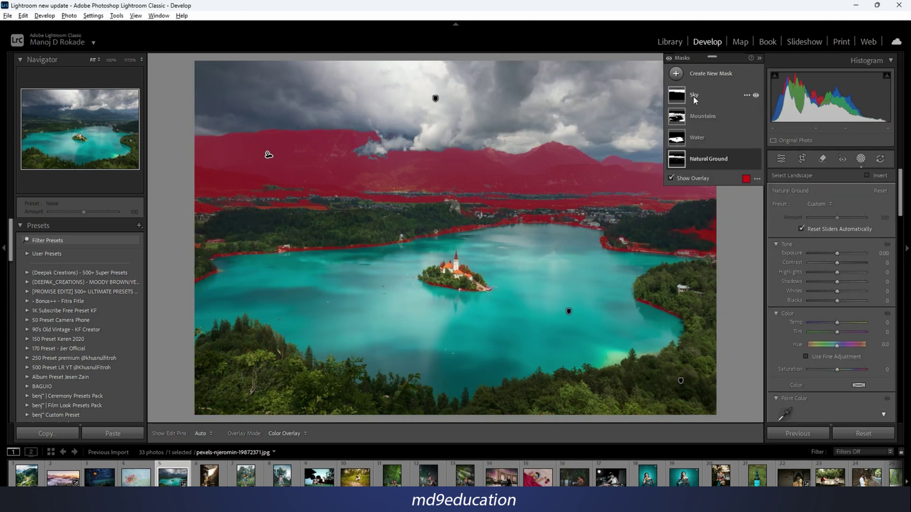
Set the lake photo's Sky mask to temperature -54, tint -61 and saturation -58
left_click(693, 96)
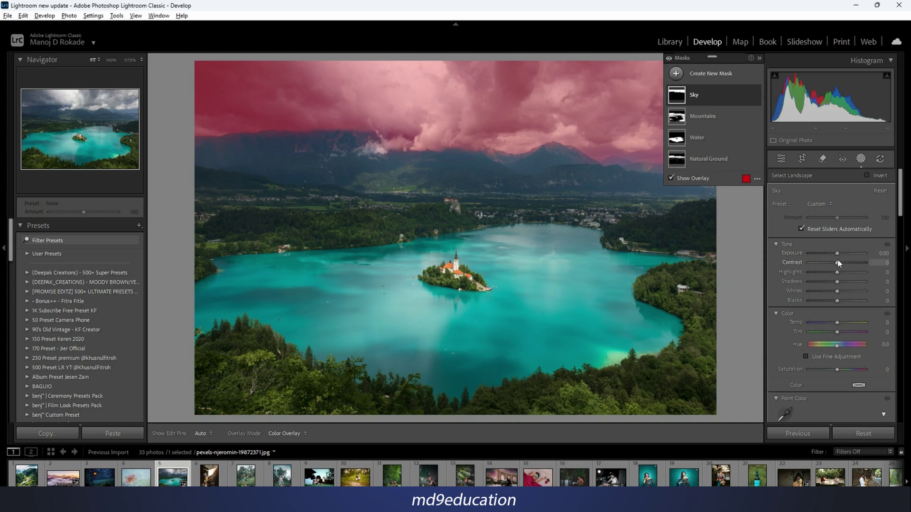
left_click_drag(838, 323, 820, 331)
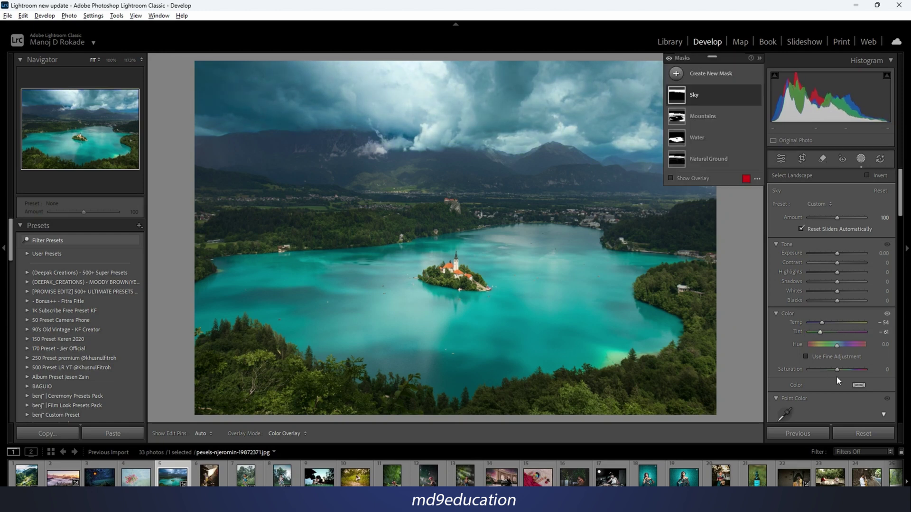
left_click_drag(836, 369, 820, 366)
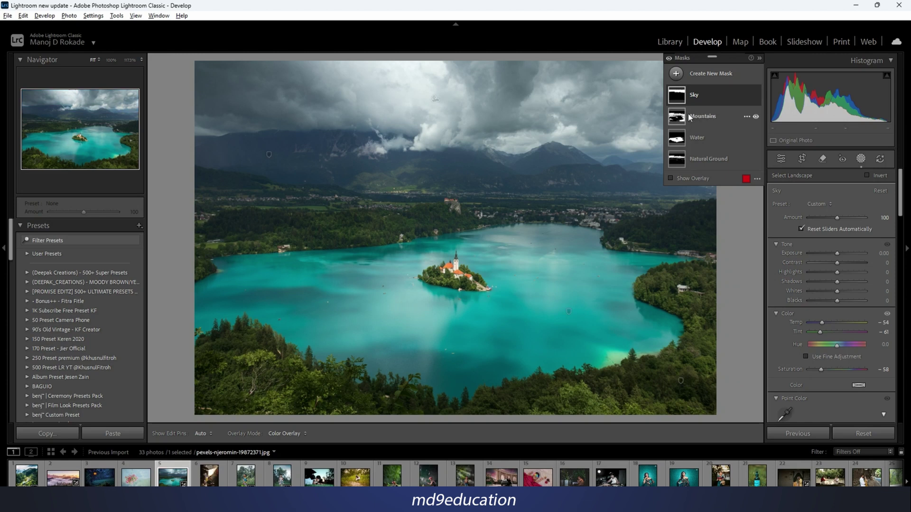
Lower the saturation of the Water mask and brighten its exposure, with the mask overlay hidden
left_click(686, 137)
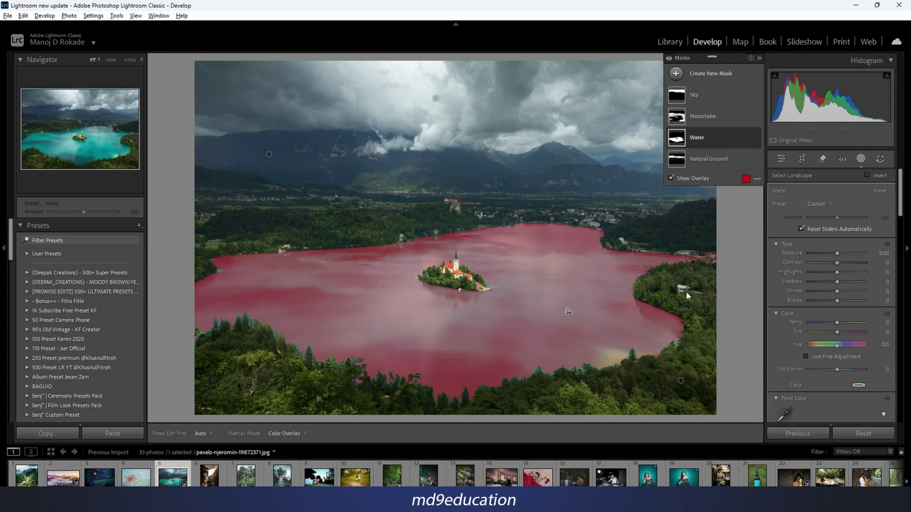
left_click(670, 178)
left_click(670, 179)
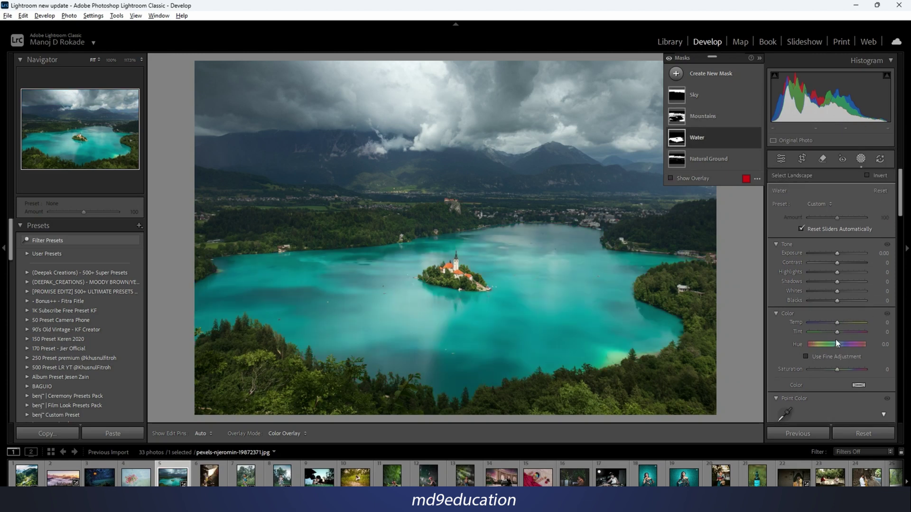
left_click_drag(835, 369, 827, 369)
mouse_move(837, 254)
left_mouse_down()
mouse_move(836, 264)
mouse_move(846, 264)
left_mouse_up()
Lower the exposure of the lake photo's Natural Ground mask
left_click(713, 159)
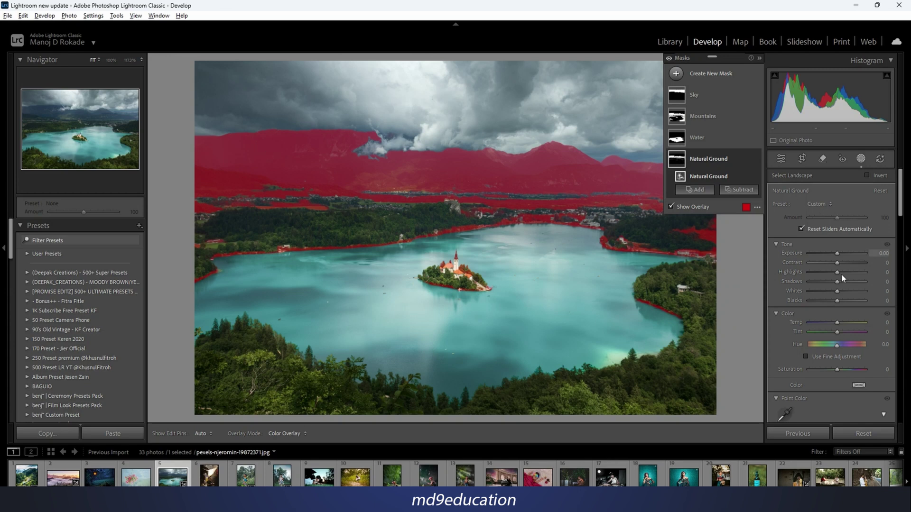
left_click_drag(837, 253, 830, 253)
Add the uncovered trees in the photo's lower-left foreground to the Mountains mask with the Brush
left_click(679, 118)
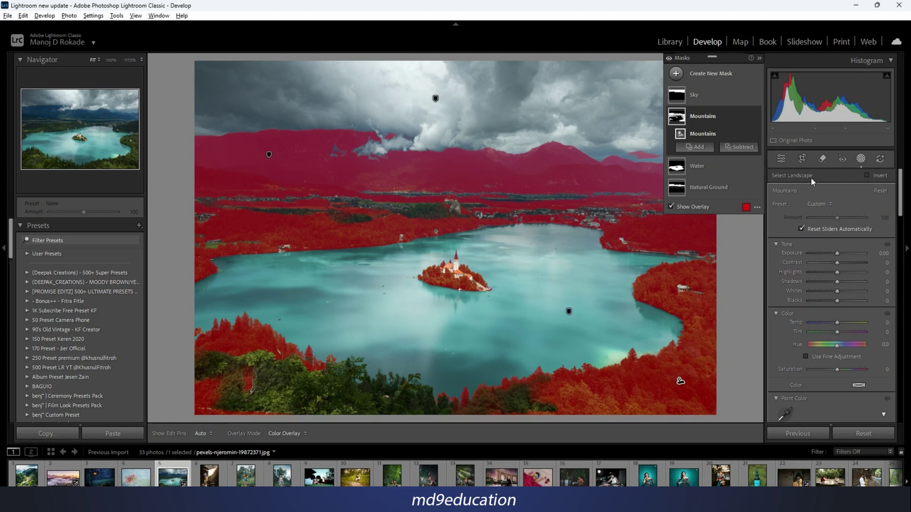
left_click(695, 147)
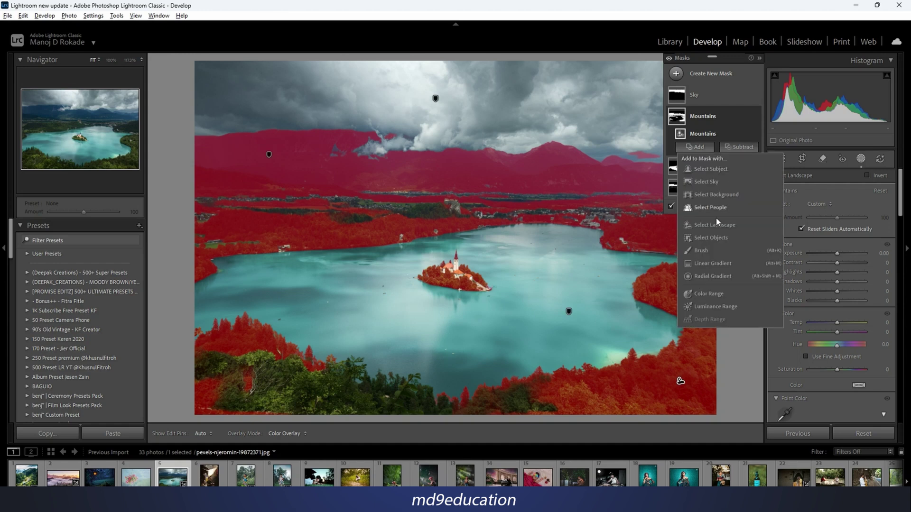
left_click(702, 251)
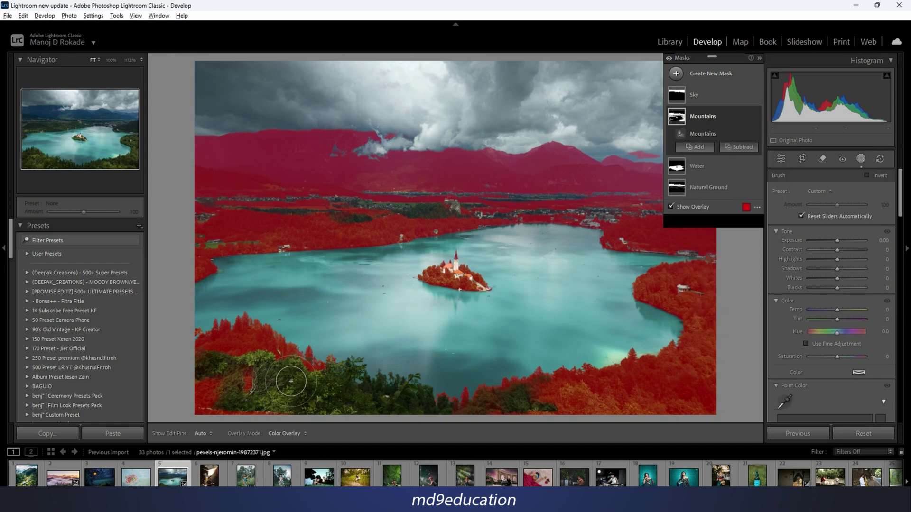
mouse_move(203, 368)
left_mouse_down()
mouse_move(551, 406)
mouse_move(191, 400)
mouse_move(302, 412)
mouse_move(266, 412)
left_mouse_up()
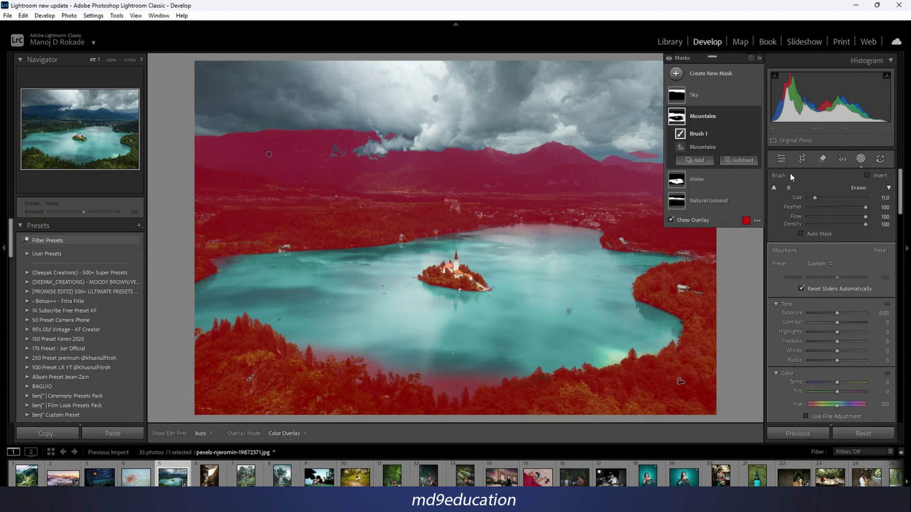
Try to subtract the brush overspill along the near shoreline from the Mountains mask, and hide the mask overlay
left_click(742, 160)
mouse_move(409, 400)
left_mouse_down()
mouse_move(489, 366)
mouse_move(439, 368)
mouse_move(381, 344)
mouse_move(372, 352)
mouse_move(375, 370)
mouse_move(412, 363)
left_mouse_up()
left_click(688, 220)
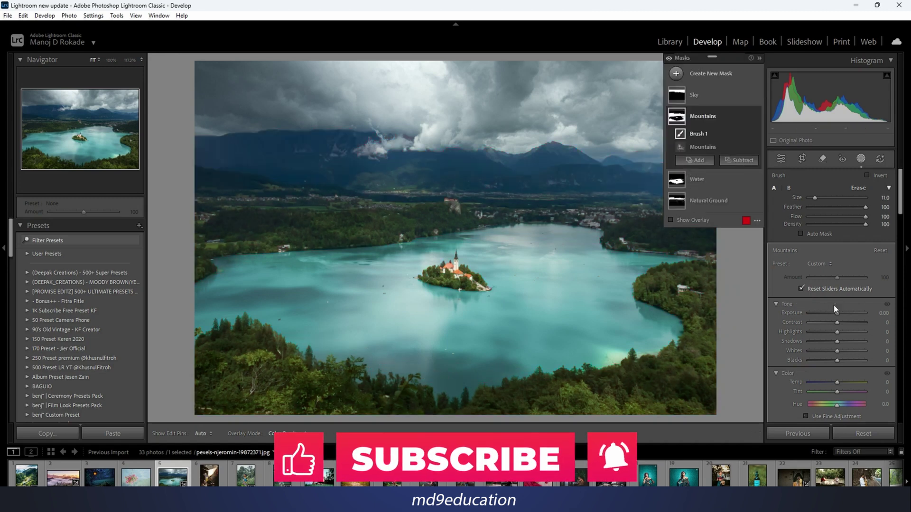
Set the Mountains mask's exposure to 0.14, warm its temperature slightly and shift its tint slightly toward green
left_click_drag(836, 311, 838, 312)
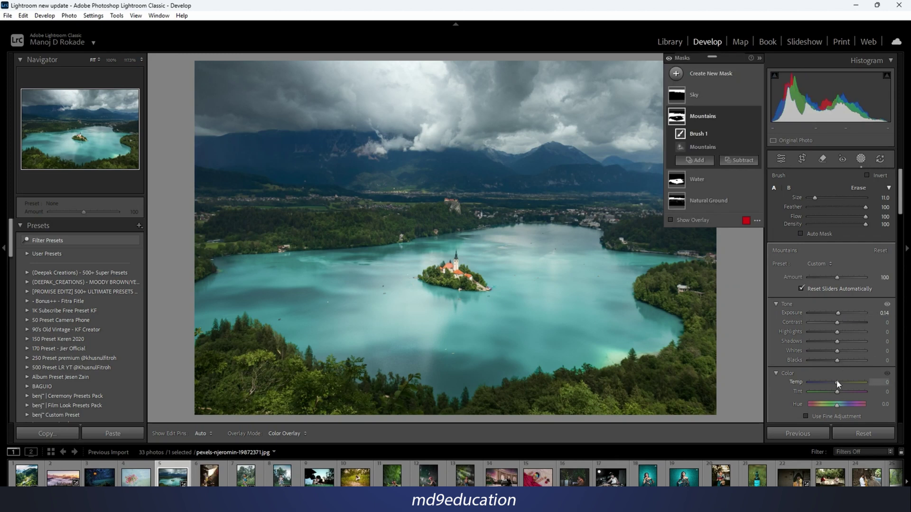
mouse_move(836, 380)
left_mouse_down()
mouse_move(844, 381)
mouse_move(837, 382)
left_mouse_up()
left_click_drag(836, 391, 832, 391)
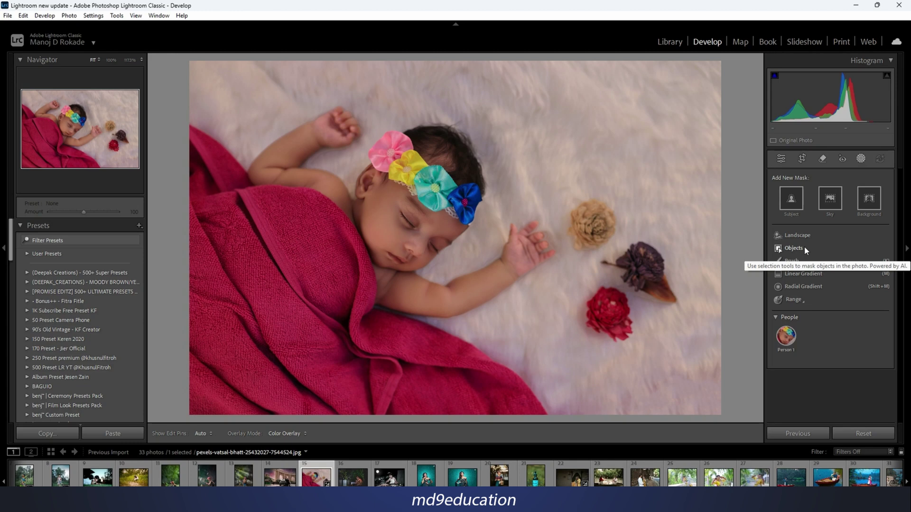
Create an Objects mask on the sleeping baby photo by brushing over the pink blanket with brush size 8
left_click(787, 251)
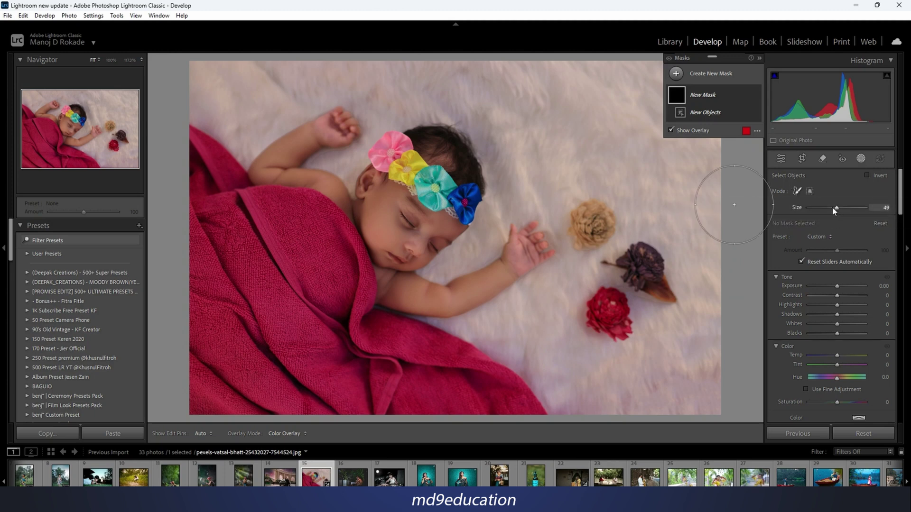
mouse_move(836, 207)
left_mouse_down()
mouse_move(804, 210)
mouse_move(812, 209)
left_mouse_up()
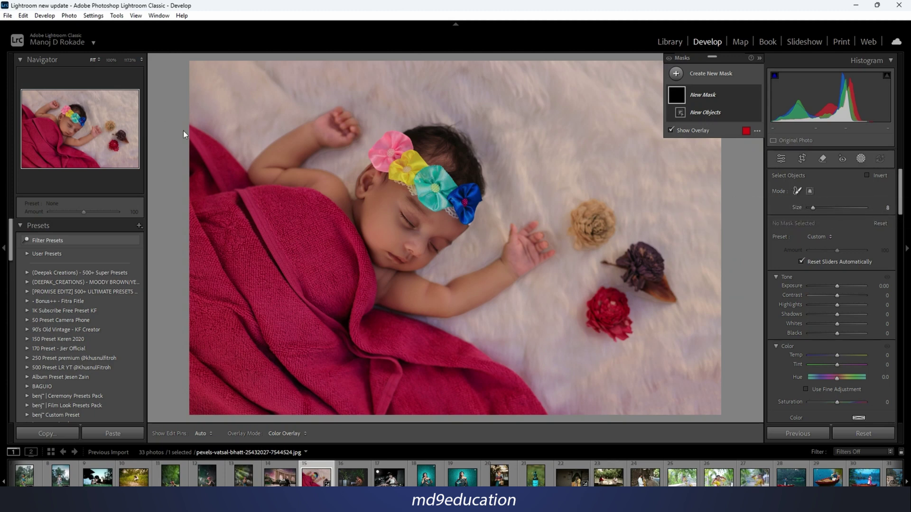
mouse_move(191, 126)
left_mouse_down()
mouse_move(249, 185)
mouse_move(334, 212)
mouse_move(368, 270)
mouse_move(372, 311)
mouse_move(394, 319)
left_mouse_up()
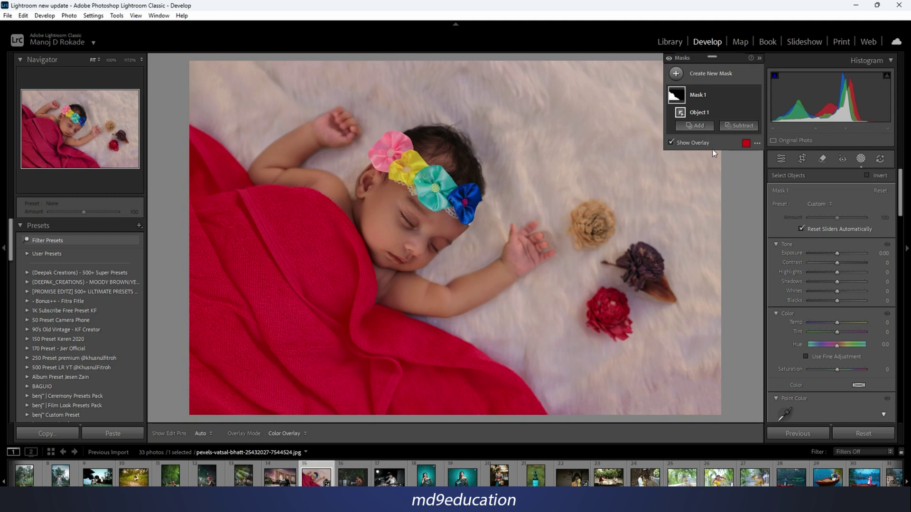
Recolor the masked blanket with saturation -7, temperature -17 and hue 41.8, keeping the mask overlay hidden
left_click(671, 143)
left_click(672, 144)
scroll(901, 209, "down", 3)
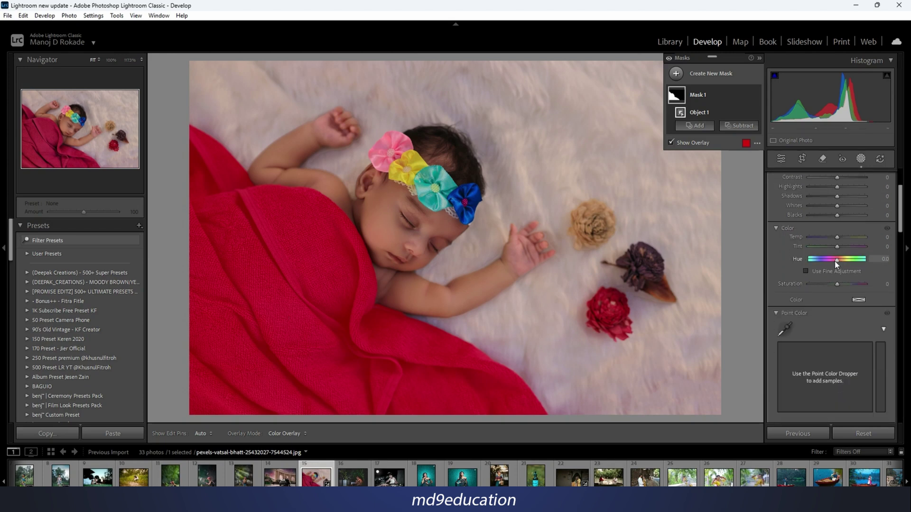
left_click(671, 142)
mouse_move(836, 283)
left_mouse_down()
mouse_move(816, 283)
mouse_move(844, 280)
mouse_move(833, 280)
left_mouse_up()
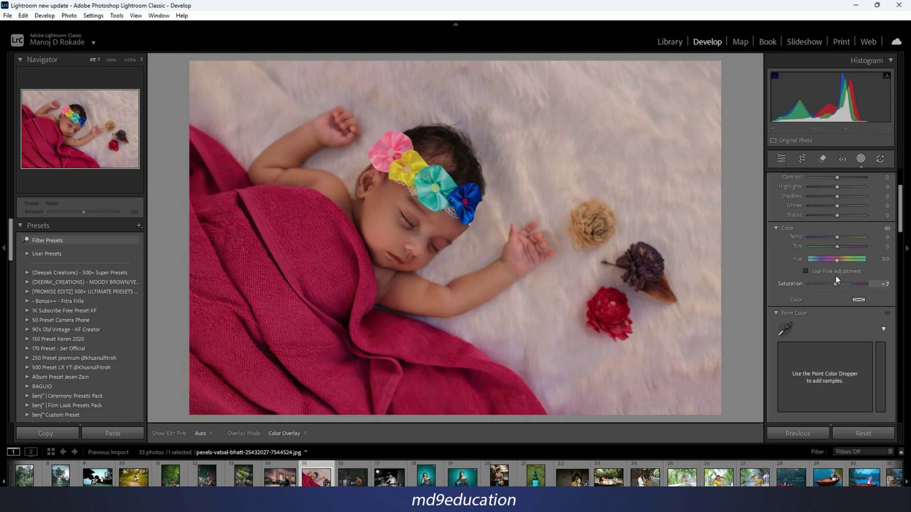
left_click_drag(836, 237, 844, 260)
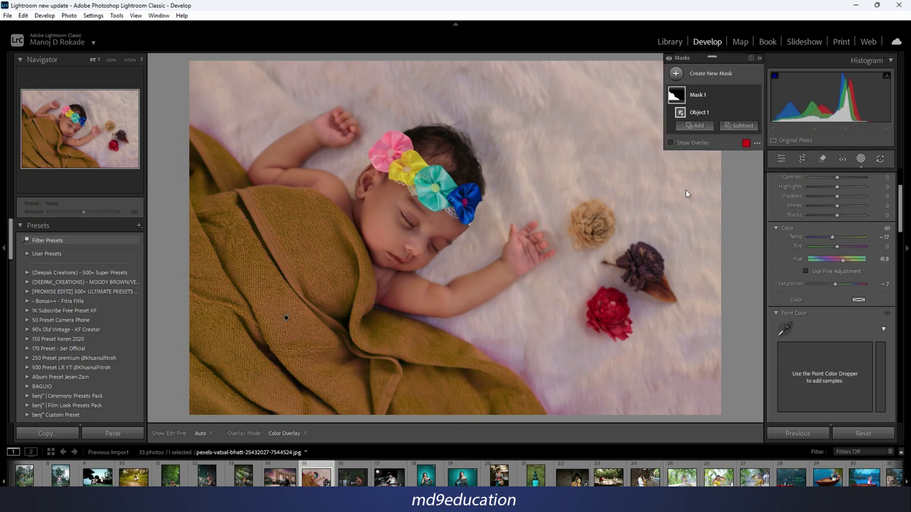
Create a second Objects mask with Rectangle Select around the three dried flowers beside the baby
left_click(706, 75)
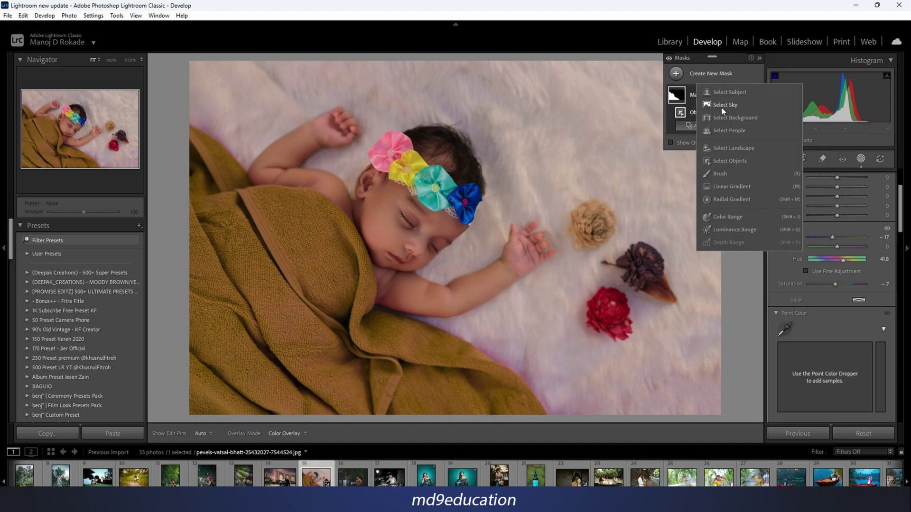
left_click(737, 159)
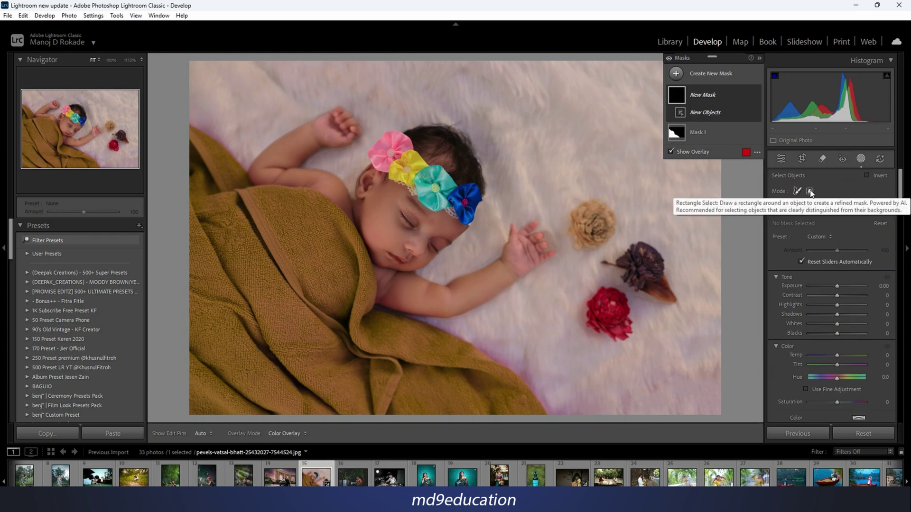
left_click(810, 192)
left_click_drag(556, 193, 676, 275)
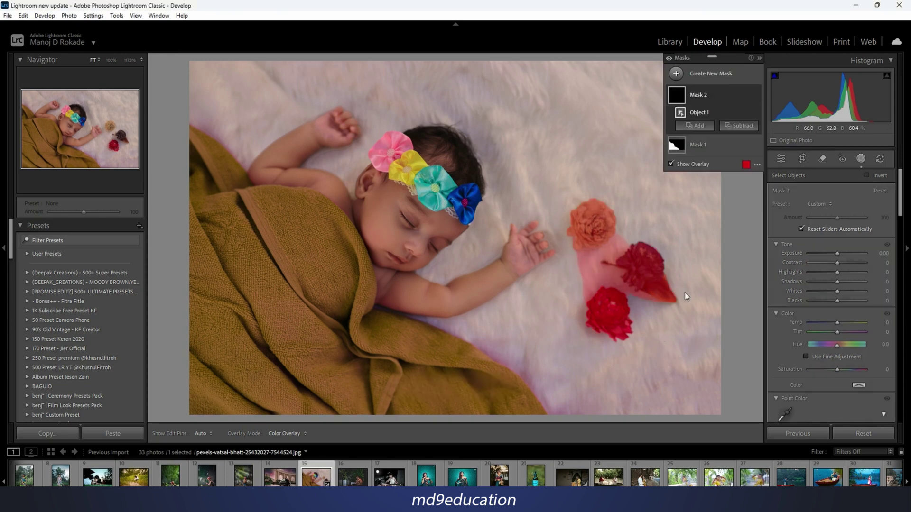
Subtract the white fur area between the three flowers from the new mask with the Brush
left_click(743, 127)
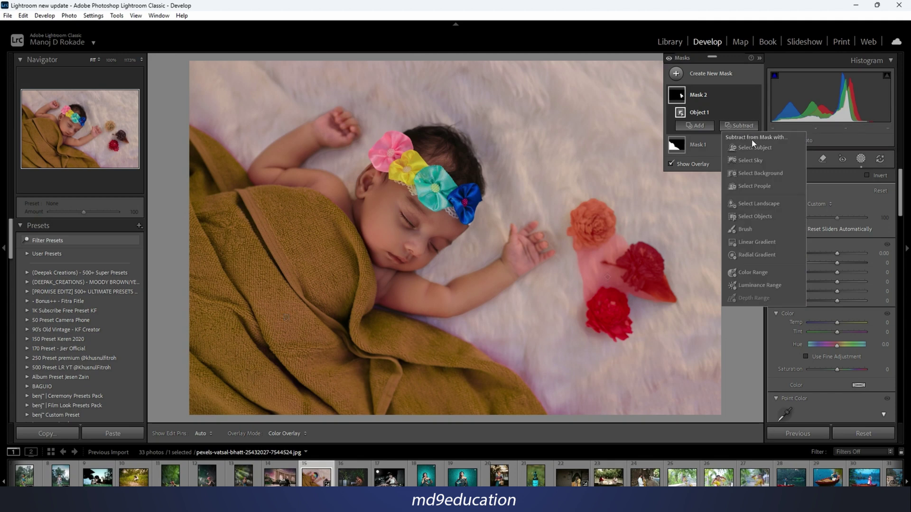
left_click(745, 230)
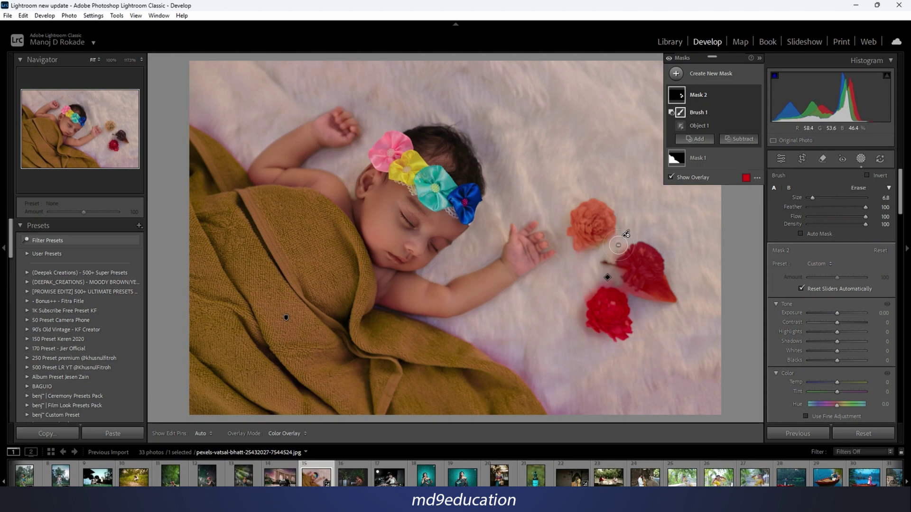
Finish subtracting the fur between the three flowers and set the flower mask's exposure to 0.61
left_click_drag(625, 245, 607, 256)
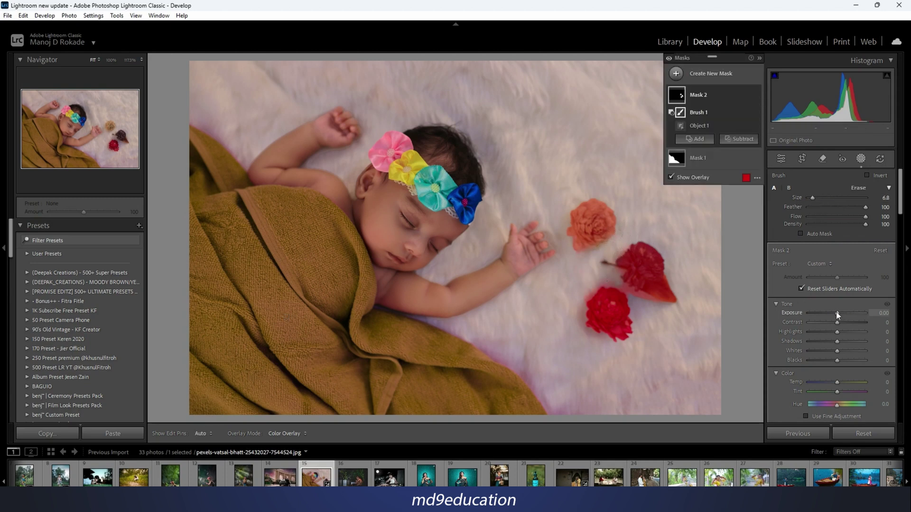
mouse_move(836, 313)
left_mouse_down()
mouse_move(821, 313)
mouse_move(840, 312)
left_mouse_up()
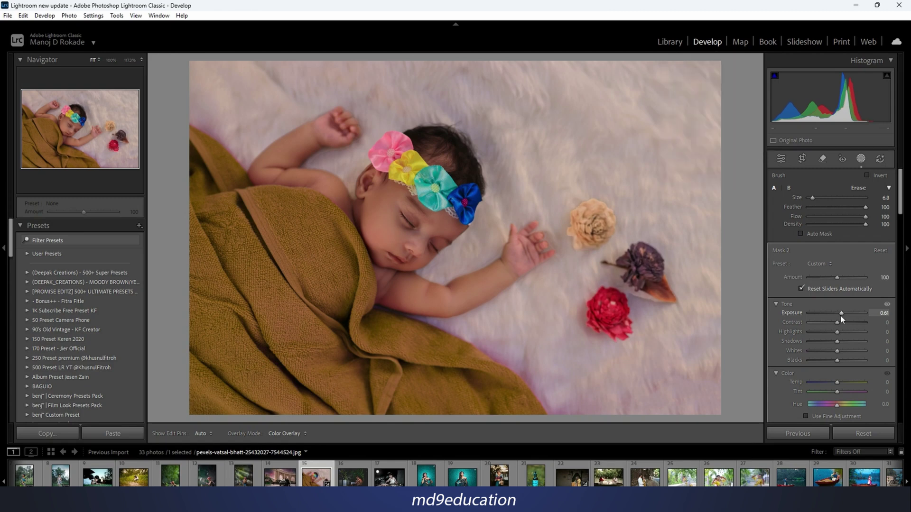
key("Return")
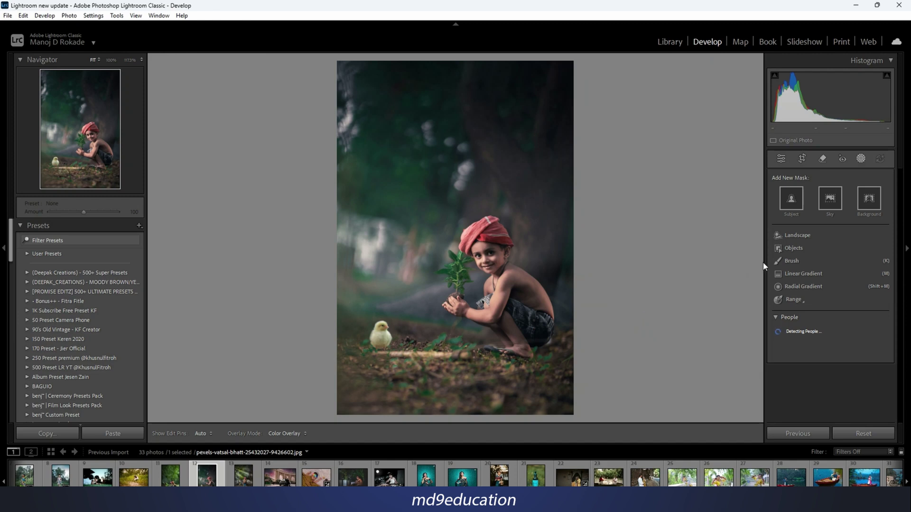
Paint a size 15.9 Brush mask across the ground in the photo of the boy and chick, and darken it
left_click(786, 261)
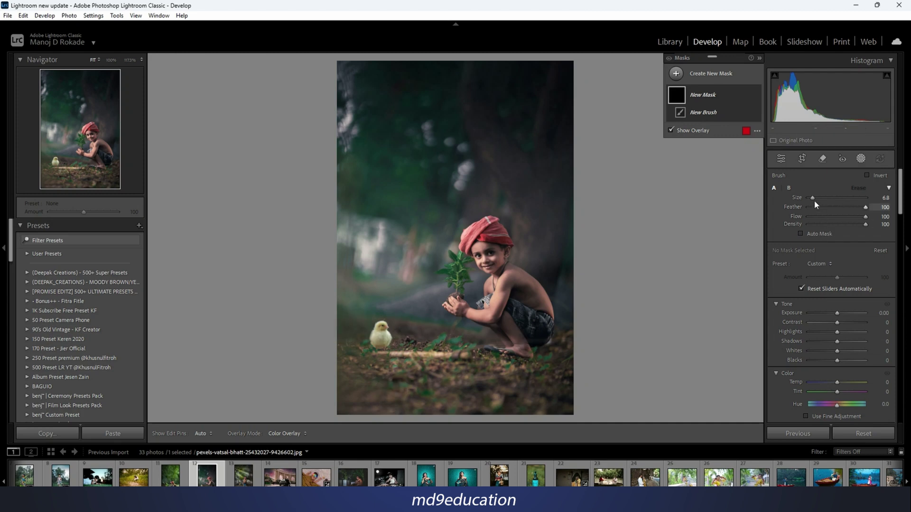
left_click_drag(813, 200, 818, 196)
mouse_move(384, 394)
left_mouse_down()
mouse_move(347, 384)
mouse_move(422, 393)
mouse_move(417, 382)
mouse_move(576, 372)
mouse_move(490, 403)
mouse_move(433, 382)
mouse_move(425, 397)
left_mouse_up()
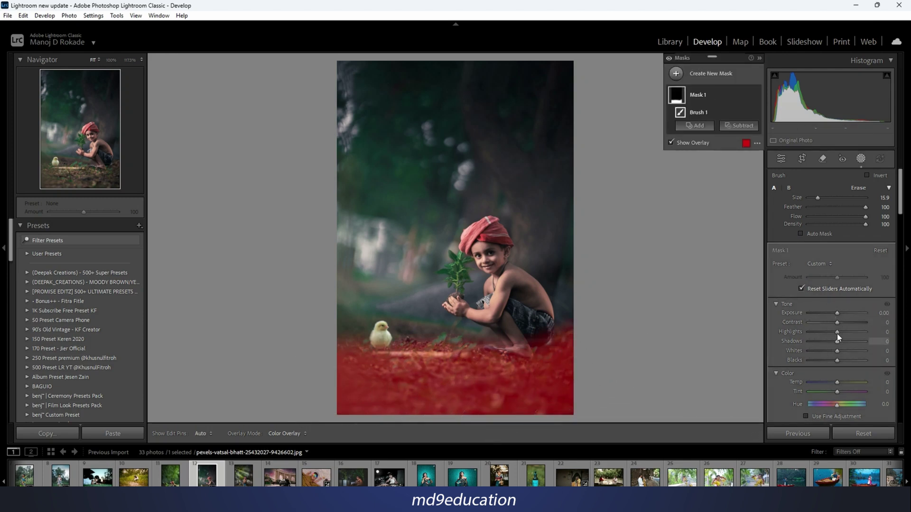
left_click_drag(841, 310, 848, 333)
left_click(726, 143)
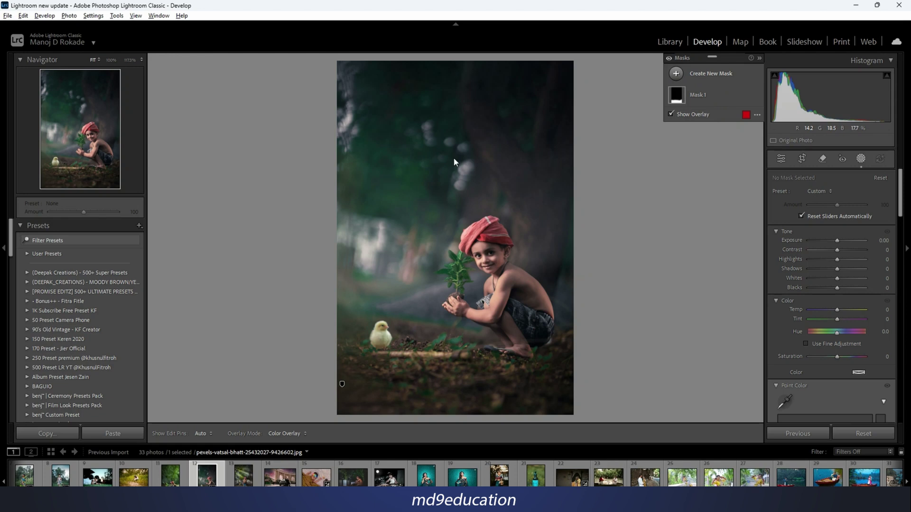
Add a second Brush mask over the blurred green background from the photo's left edge to the boy's plant
left_click(711, 75)
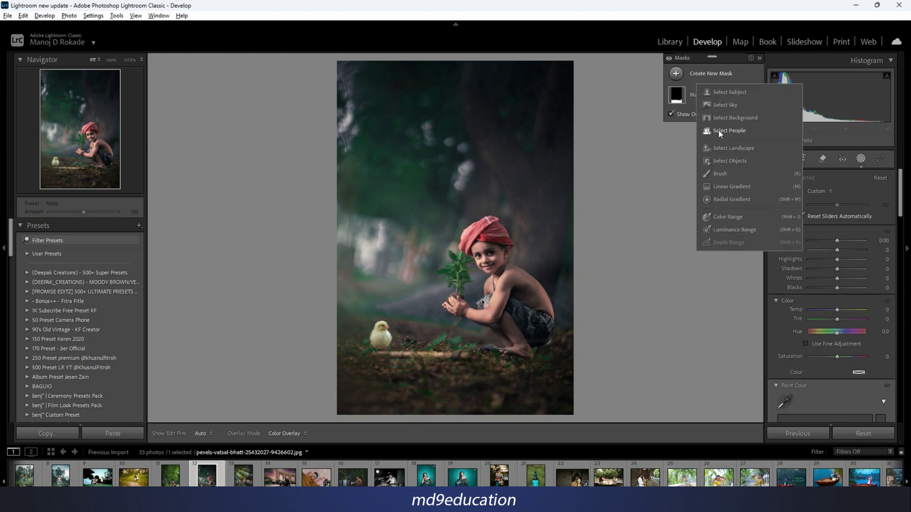
left_click(718, 174)
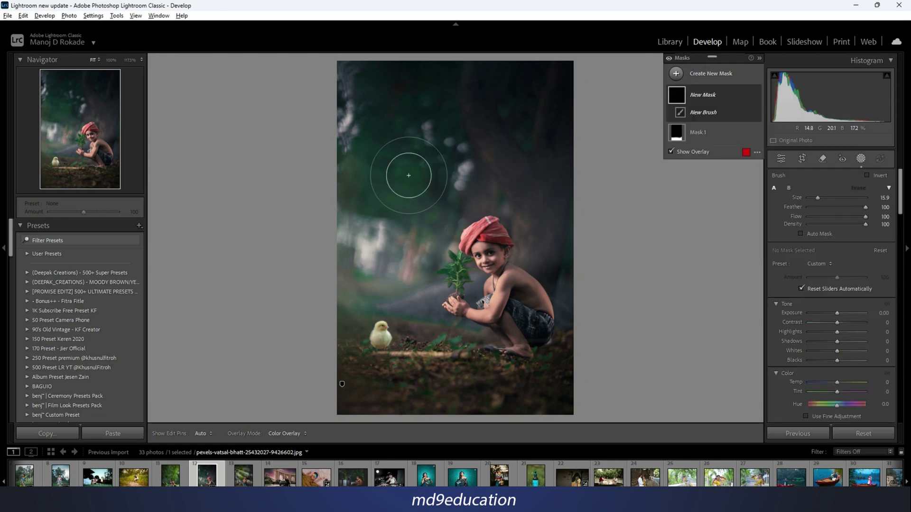
key("h")
left_click_drag(396, 192, 441, 249)
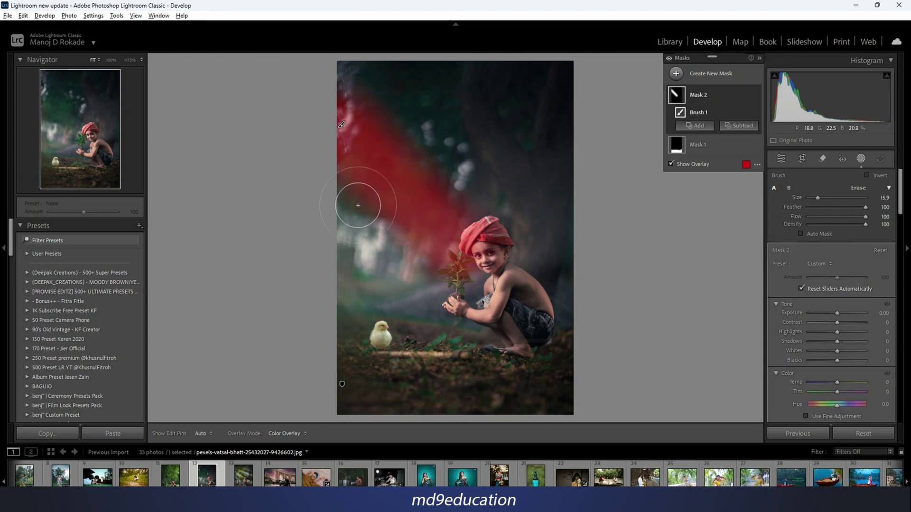
left_click_drag(337, 202, 436, 300)
mouse_move(346, 261)
left_mouse_down()
mouse_move(420, 305)
mouse_move(430, 285)
left_mouse_up()
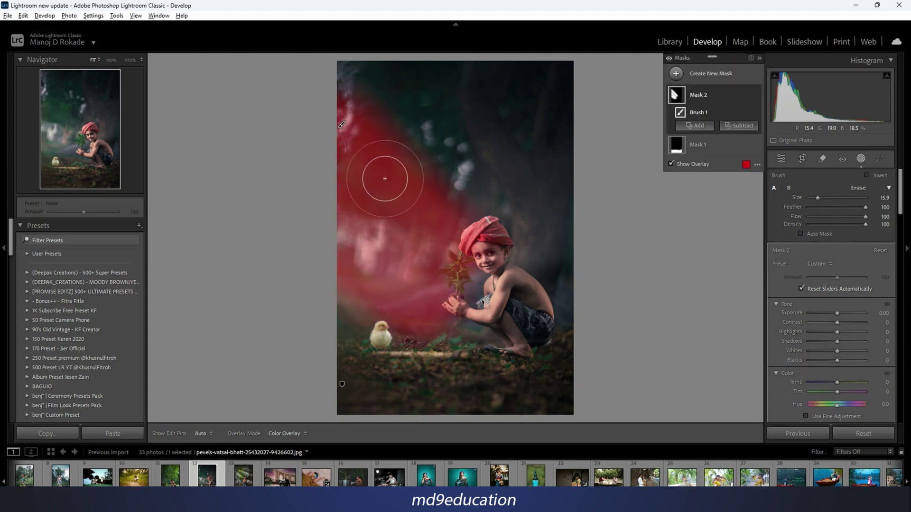
Hide the mask overlay and set the green background mask to exposure 0.75 and temperature -2
left_click(671, 164)
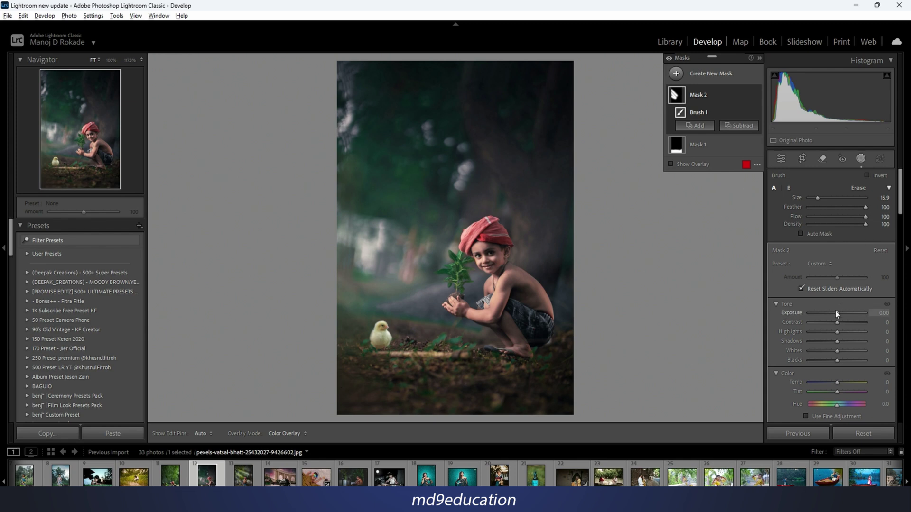
left_click_drag(836, 313, 842, 313)
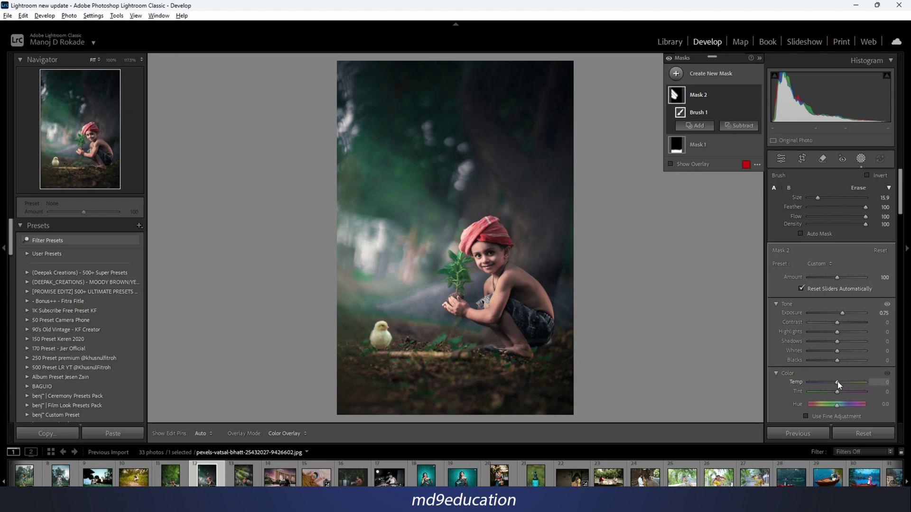
mouse_move(837, 382)
left_mouse_down()
mouse_move(846, 383)
mouse_move(831, 381)
left_mouse_up()
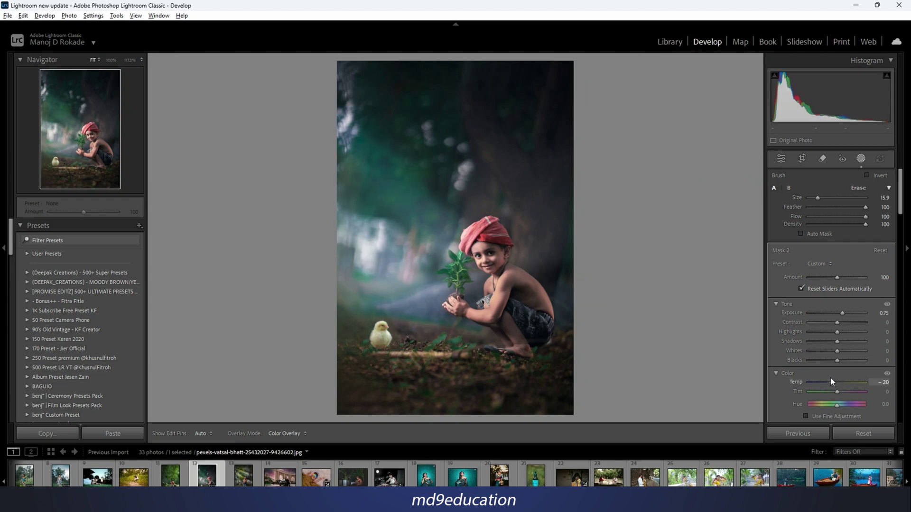
left_click_drag(838, 377, 836, 378)
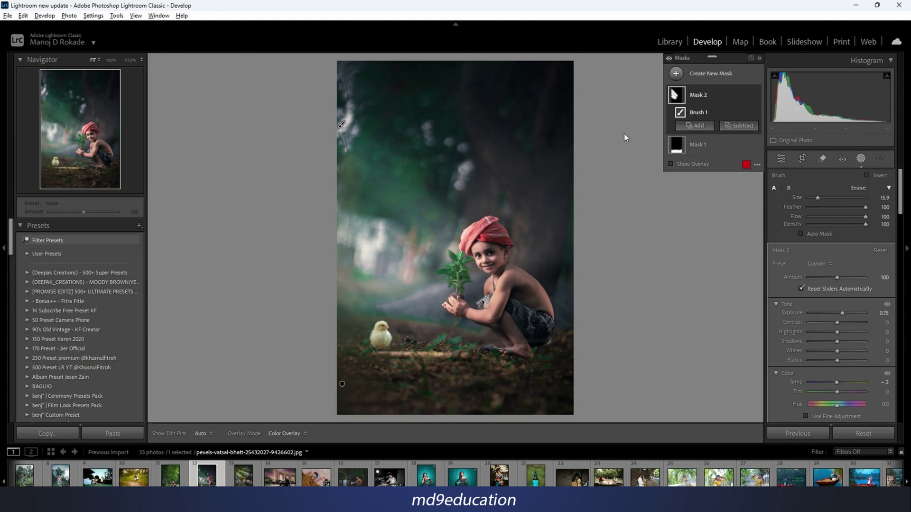
Paint a third Brush mask over the photo's dark upper and outer areas, with exposure -0.14, contrast 7, highlights 5 and shadows 7
left_click(700, 75)
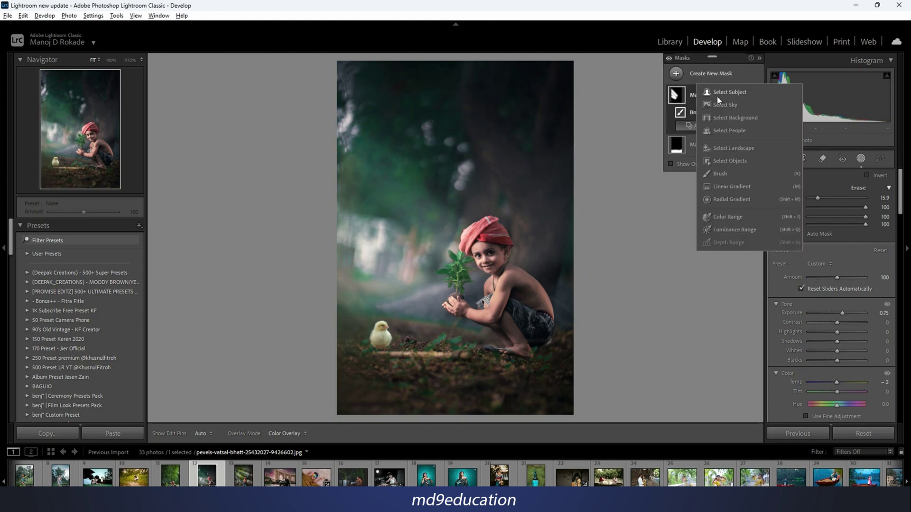
left_click(719, 173)
left_click_drag(457, 92, 565, 212)
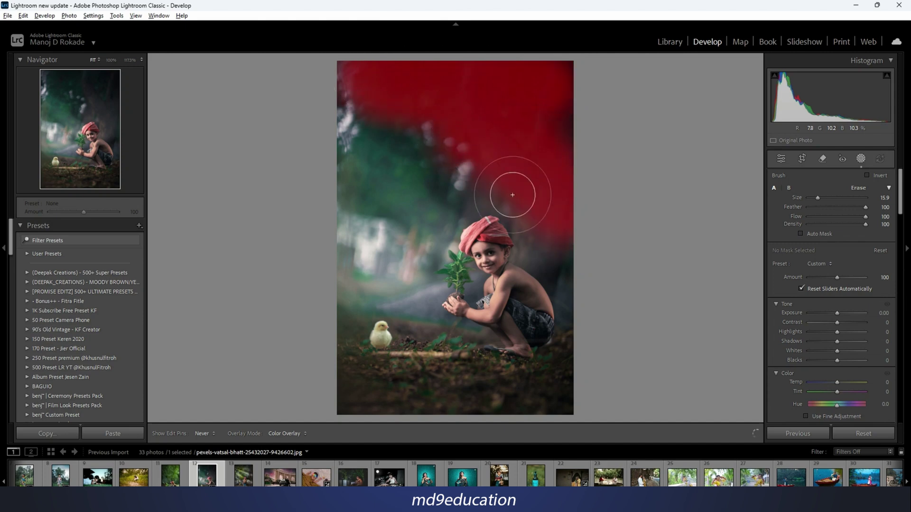
mouse_move(512, 195)
left_mouse_down()
mouse_move(586, 151)
mouse_move(577, 123)
mouse_move(622, 375)
mouse_move(598, 224)
left_mouse_up()
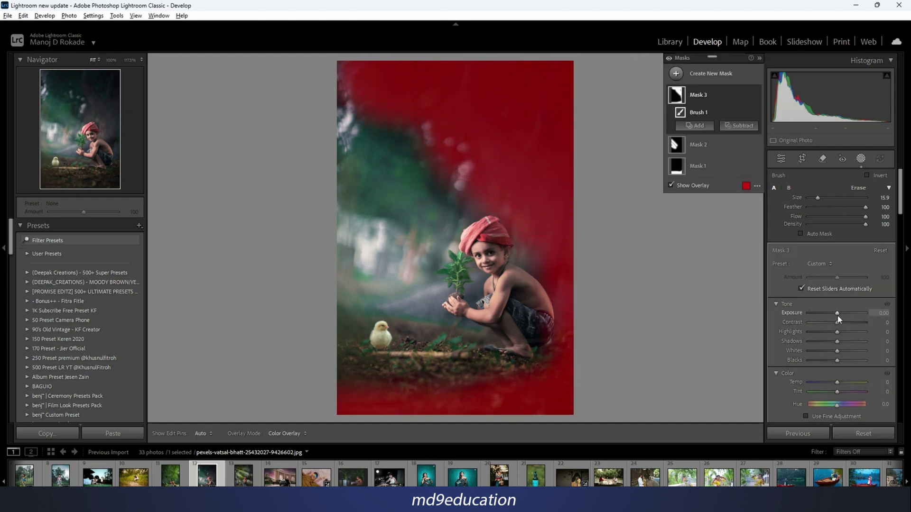
left_click_drag(838, 315, 832, 312)
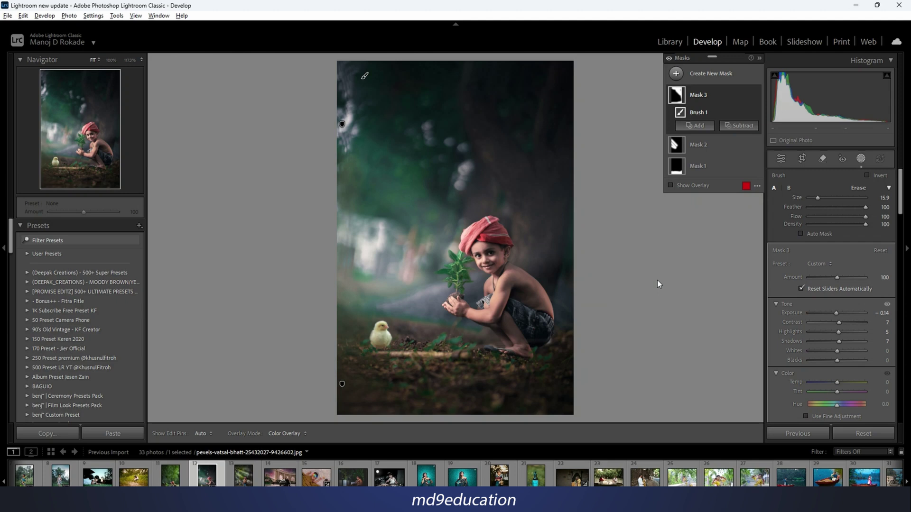
key("y")
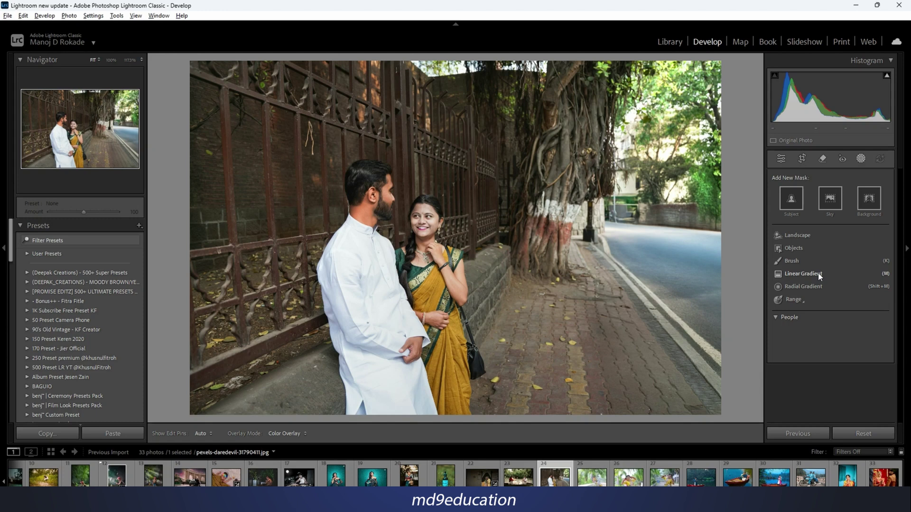
Create a Linear Gradient mask from the right edge of the couple photo toward the man, and tilt it slightly
left_click(796, 274)
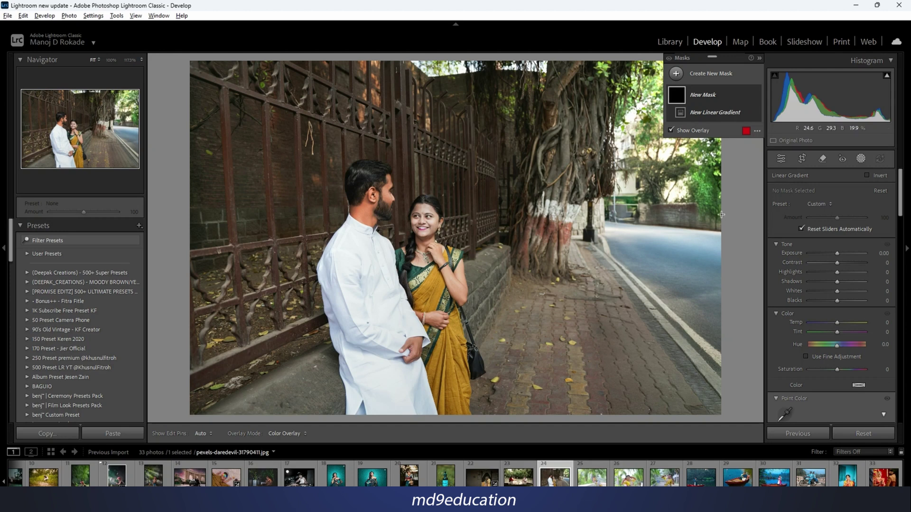
left_click_drag(721, 215, 529, 230)
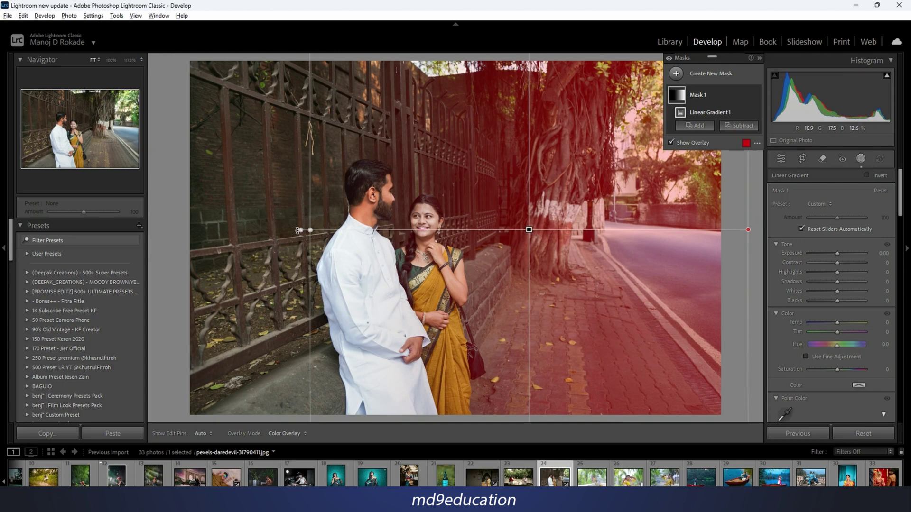
left_click_drag(300, 232, 245, 270)
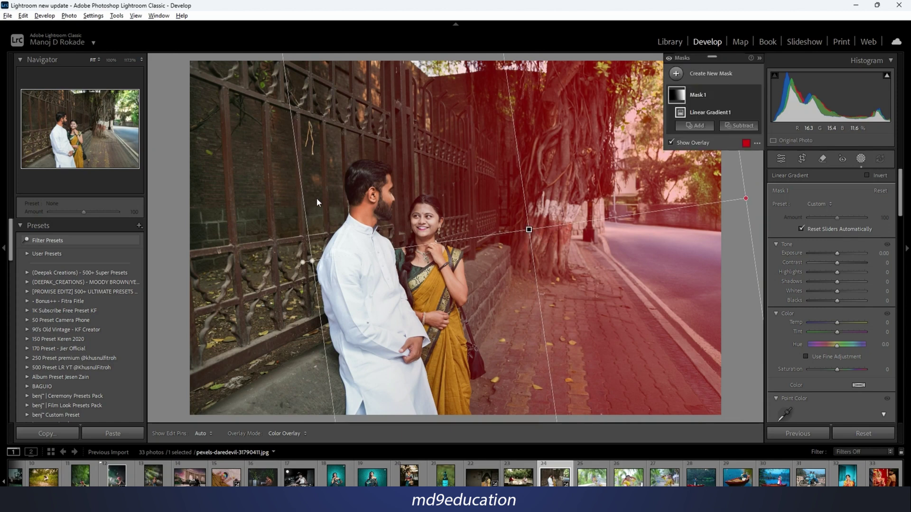
Set the gradient mask to exposure -1.63, temperature 46, shadows -85, whites -69 and blacks 22
mouse_move(837, 253)
left_mouse_down()
mouse_move(818, 253)
mouse_move(825, 254)
left_mouse_up()
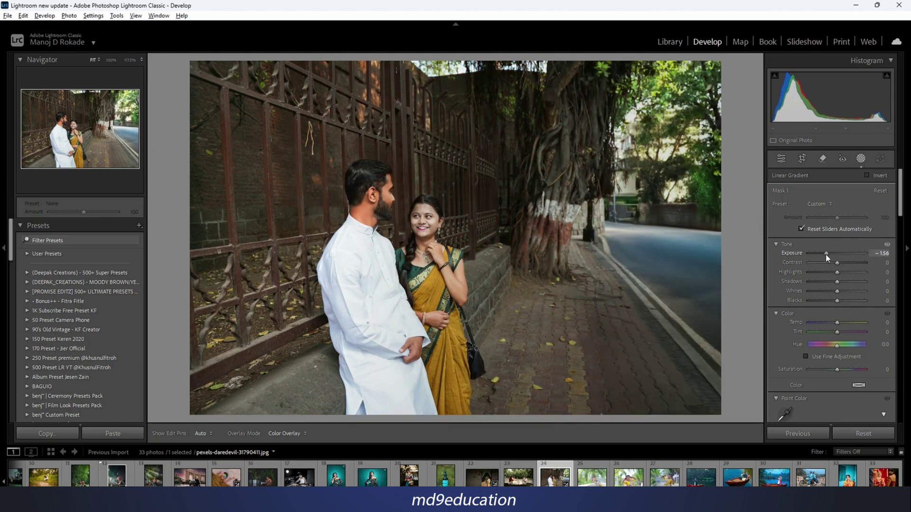
left_click_drag(837, 322, 850, 323)
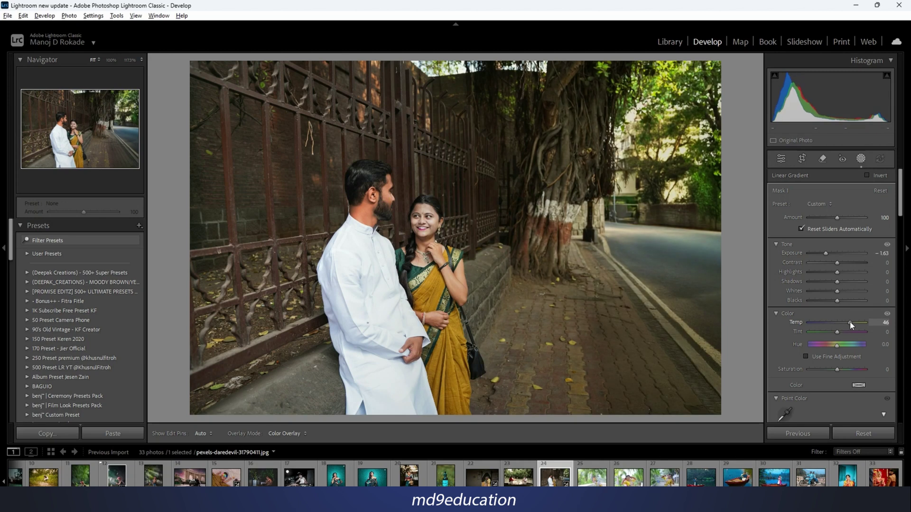
left_click_drag(837, 281, 798, 286)
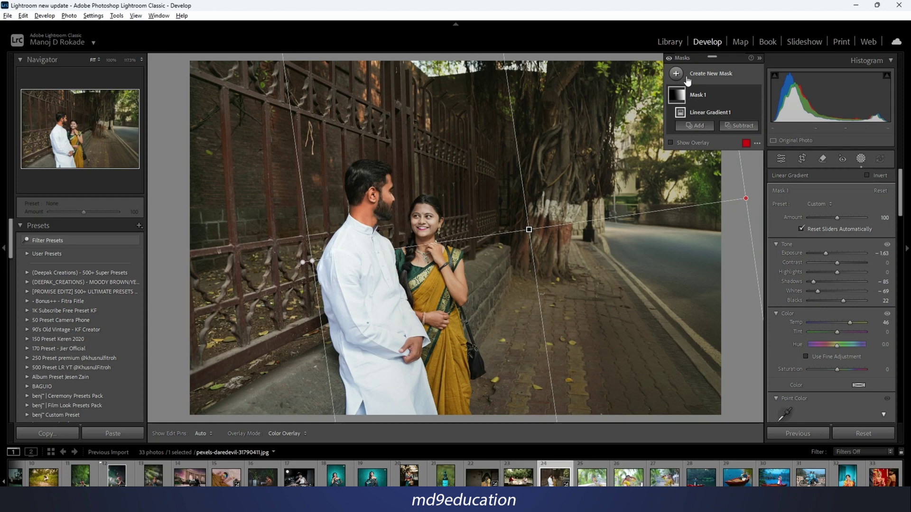
Darken the foreground with a second Linear Gradient from the photo's bottom edge at exposure -1.49, and shift the gradient lower
left_click(709, 75)
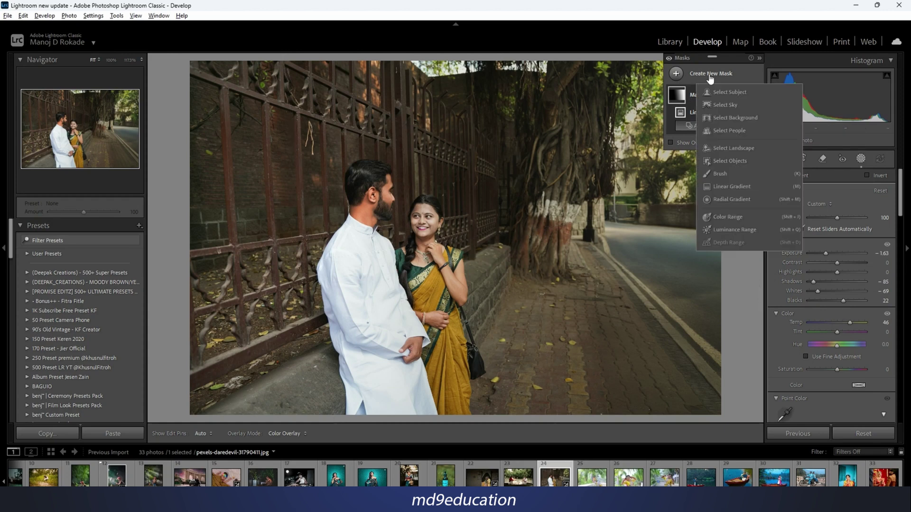
left_click(732, 187)
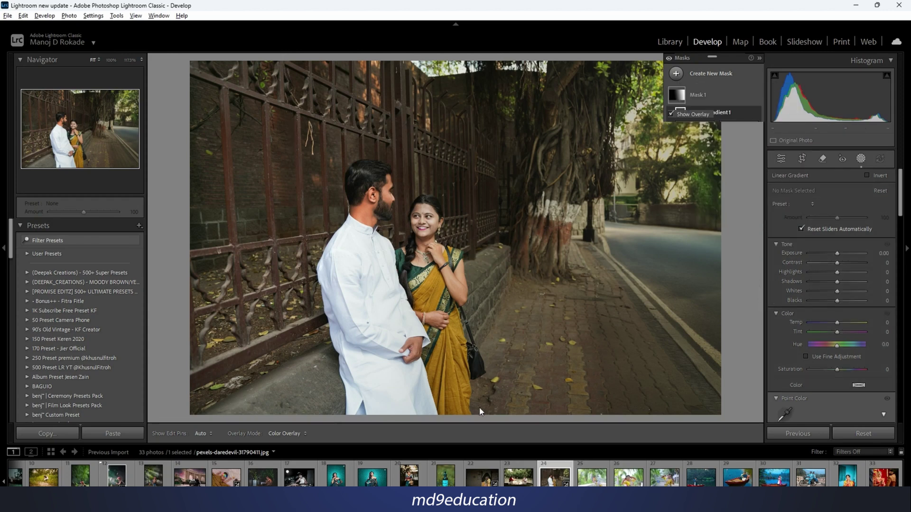
left_click_drag(441, 416, 465, 189)
left_click_drag(837, 253, 827, 255)
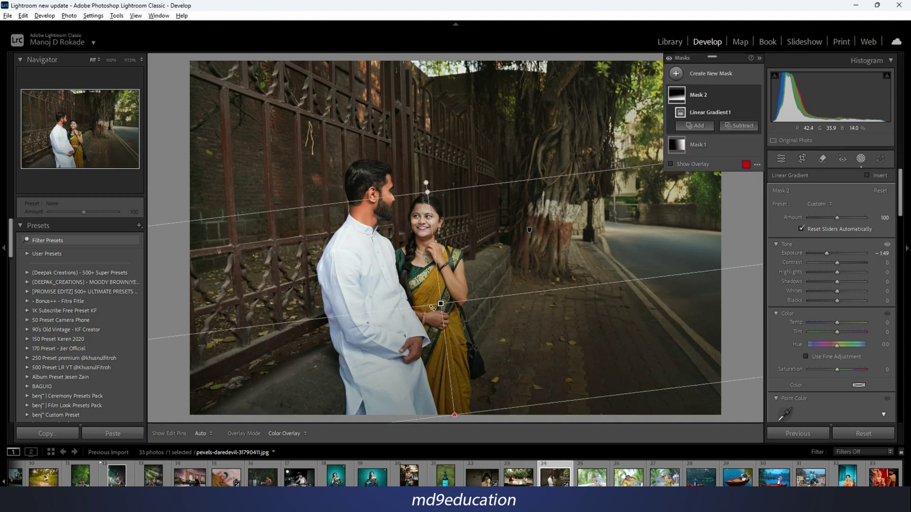
left_click_drag(441, 304, 411, 346)
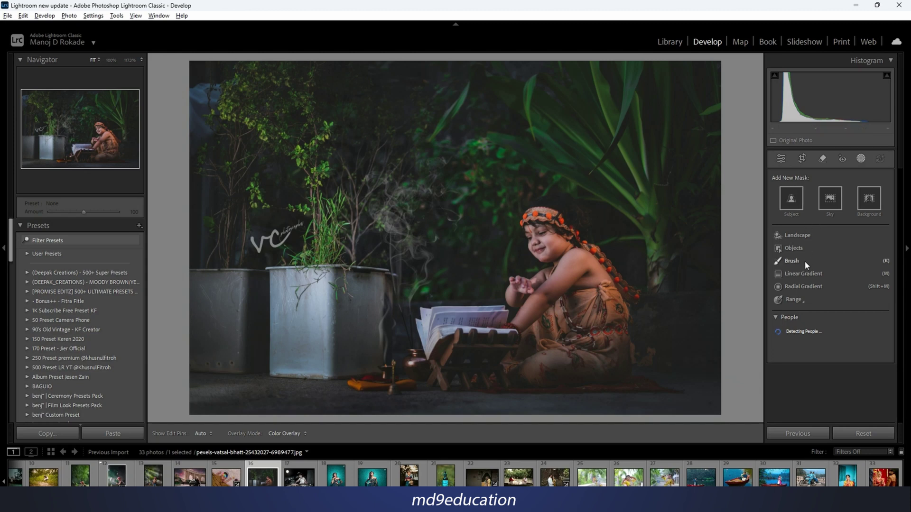
Apply a left-to-right Linear Gradient to the reading child photo with exposure 1.15, temperature 41, tint 64, hue 25.7 and saturation -25
left_click(800, 275)
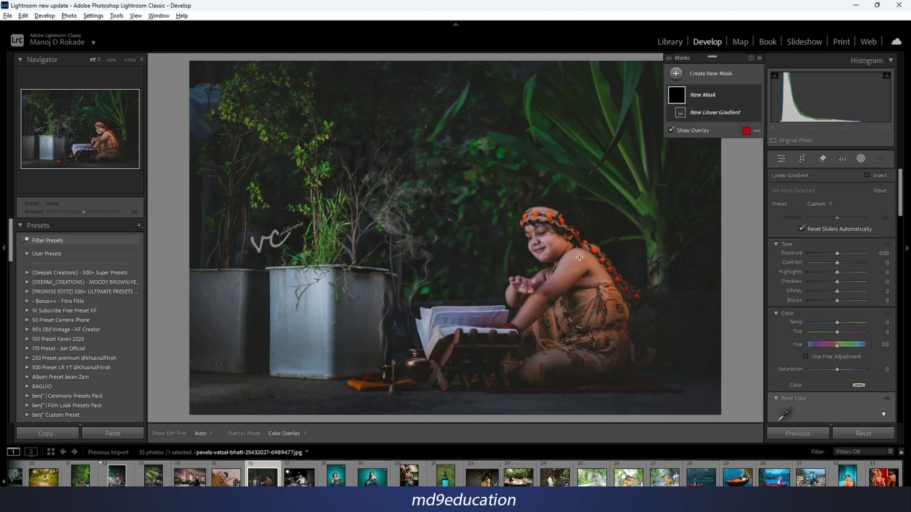
left_click_drag(184, 231, 721, 229)
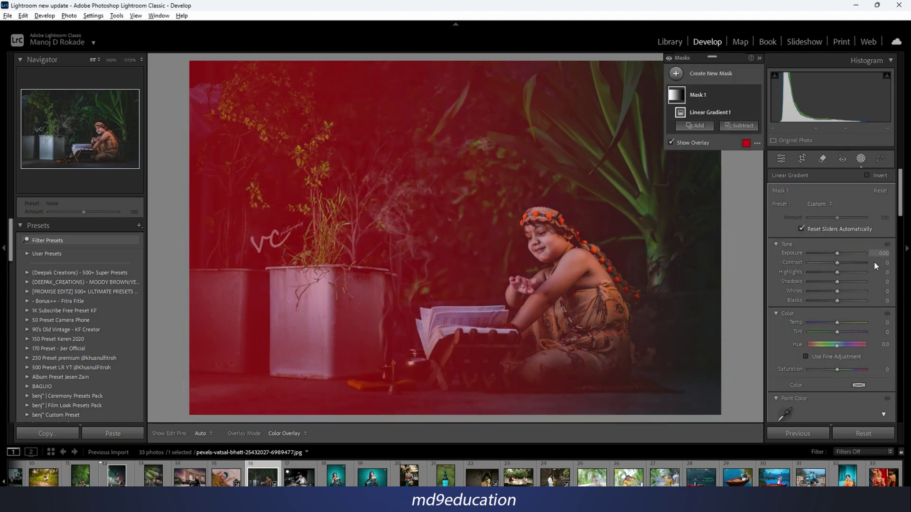
mouse_move(836, 253)
left_mouse_down()
mouse_move(859, 253)
mouse_move(844, 253)
left_mouse_up()
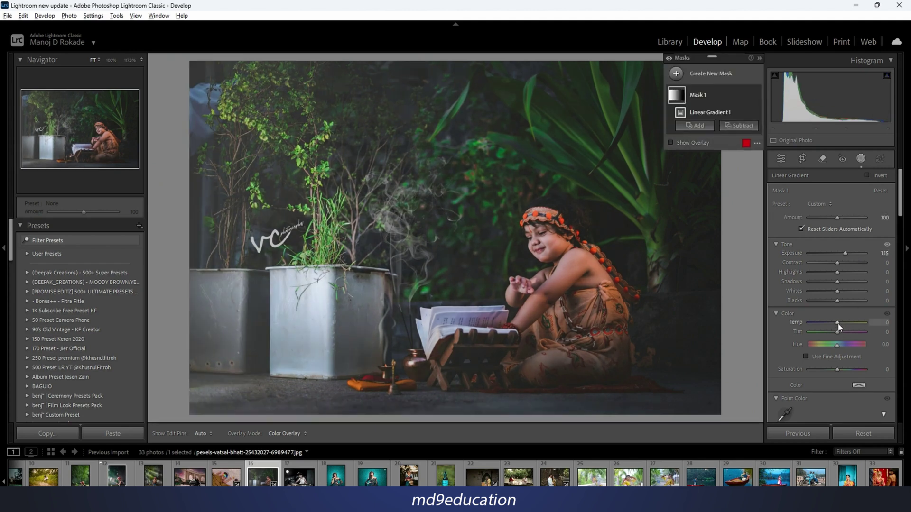
left_click_drag(837, 322, 845, 323)
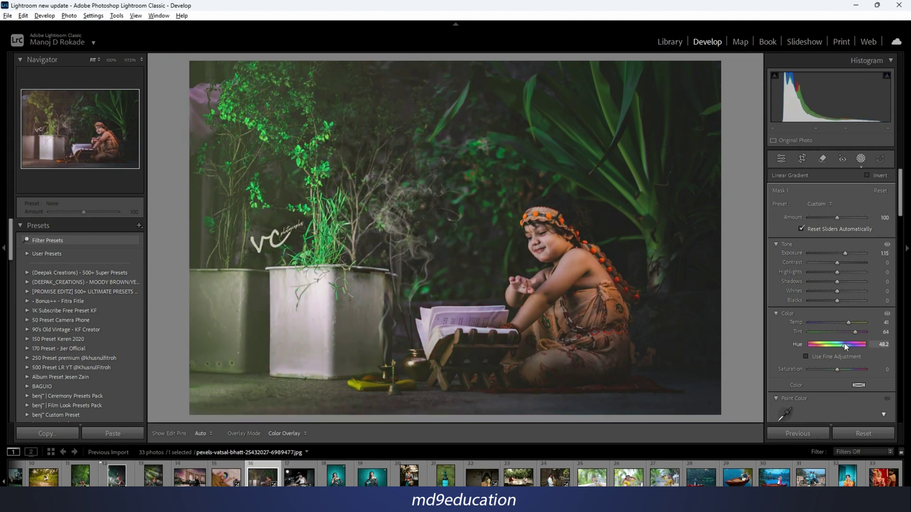
left_click_drag(844, 343, 829, 371)
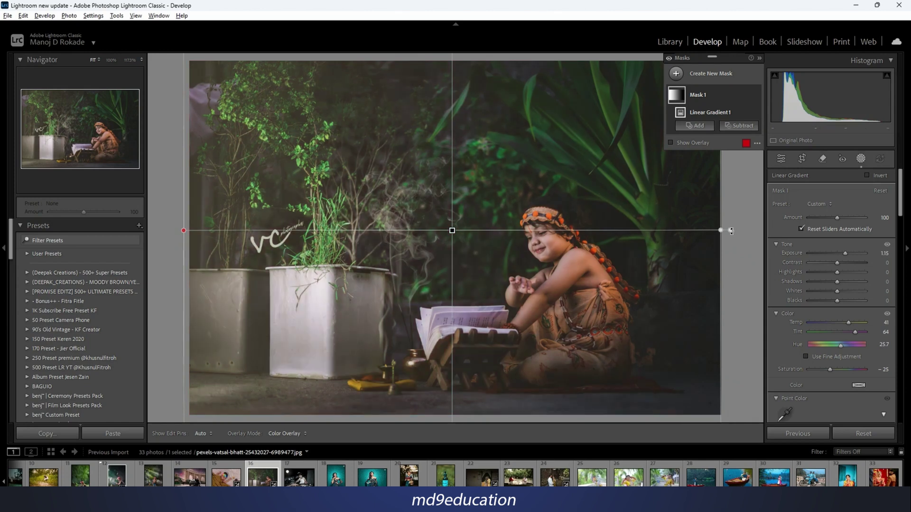
Rotate the linear gradient and move its center onto the metal planters
left_click_drag(729, 230, 715, 148)
left_click_drag(452, 230, 268, 276)
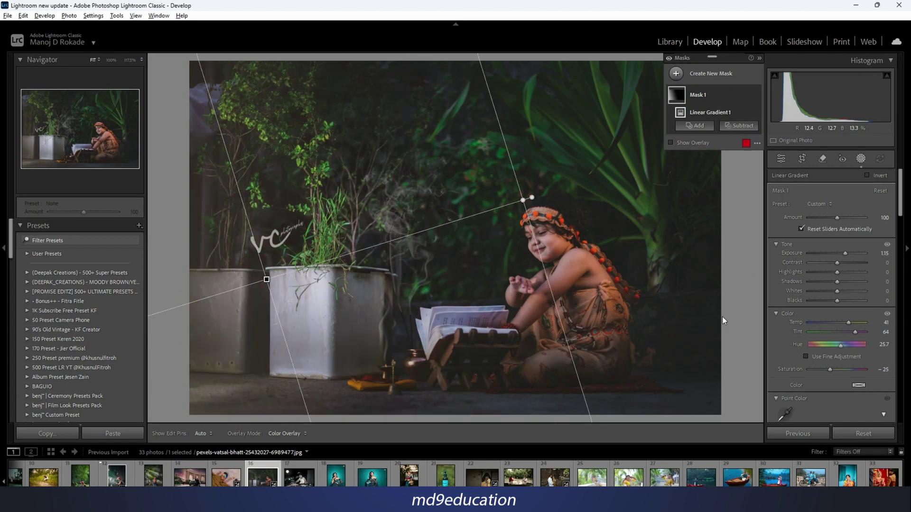
Narrow the linear gradient's transition toward the planters, and compare the photo with and without the mask
left_click_drag(541, 258, 486, 245)
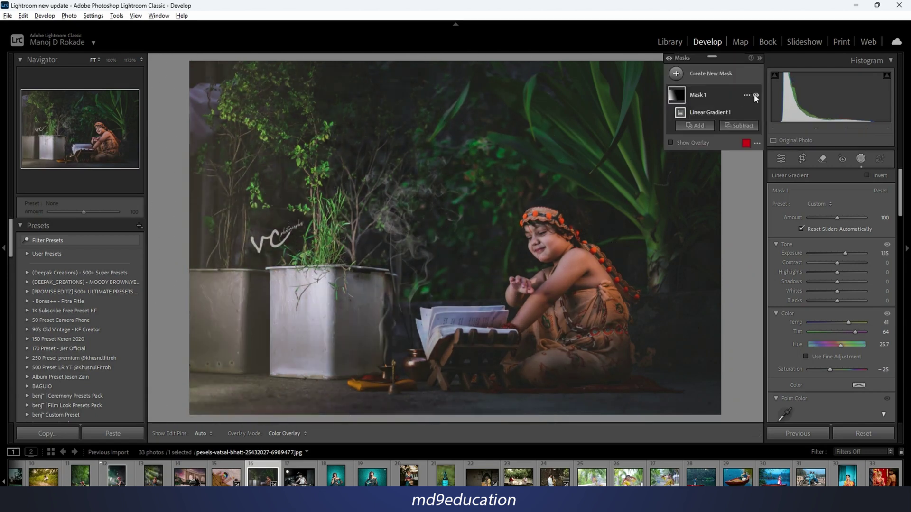
left_click(755, 95)
left_click(756, 96)
left_click(755, 96)
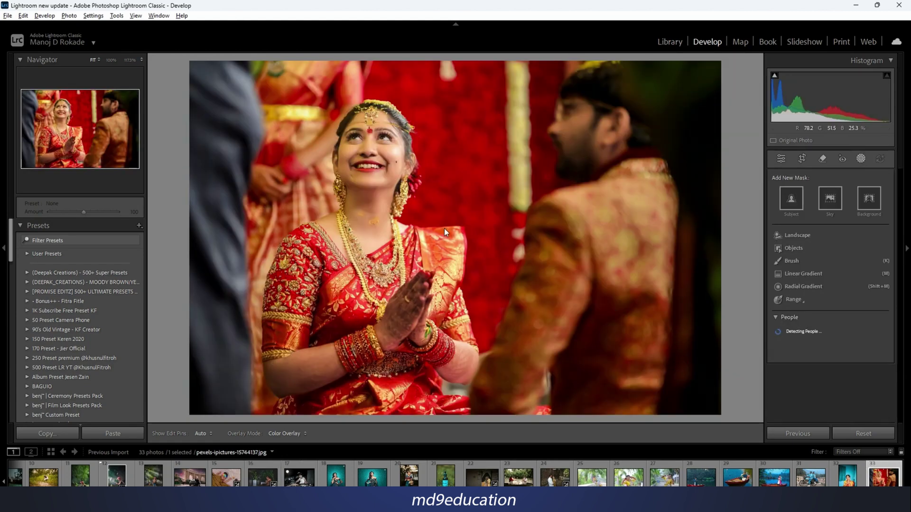
Brighten the praying bride with a large Radial Gradient centered on her upper chest at exposure 0.54
left_click(806, 287)
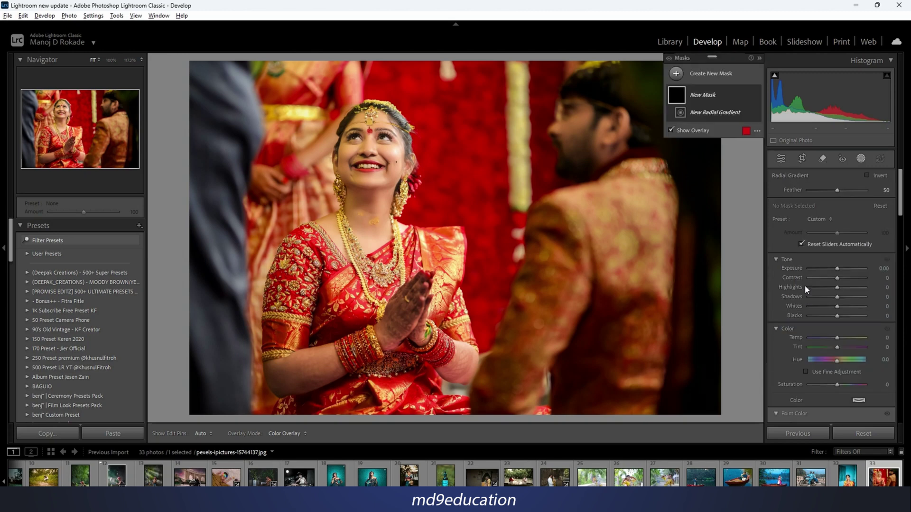
left_click_drag(343, 140, 502, 323)
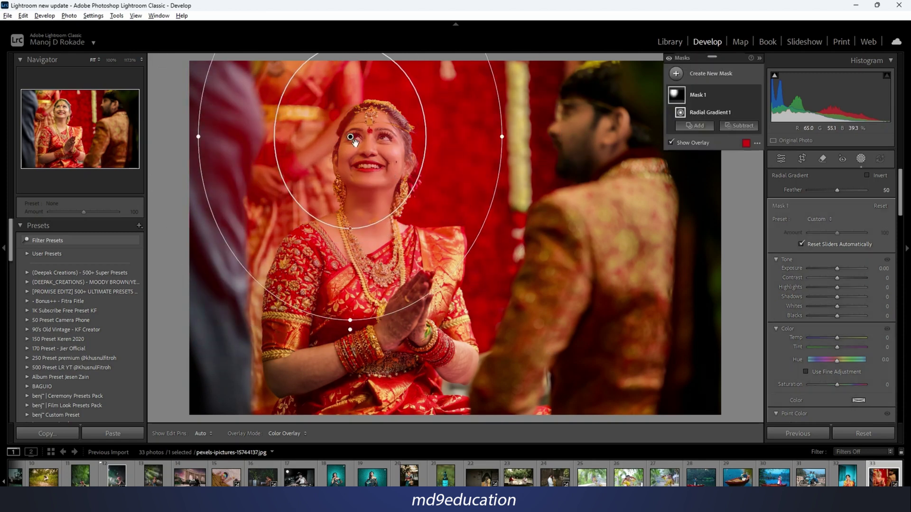
left_click_drag(353, 143, 378, 186)
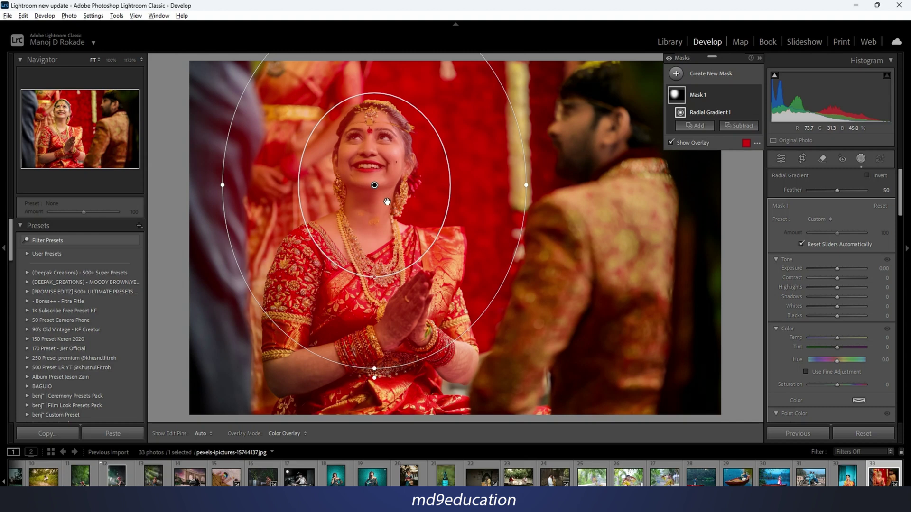
left_click_drag(375, 185, 369, 232)
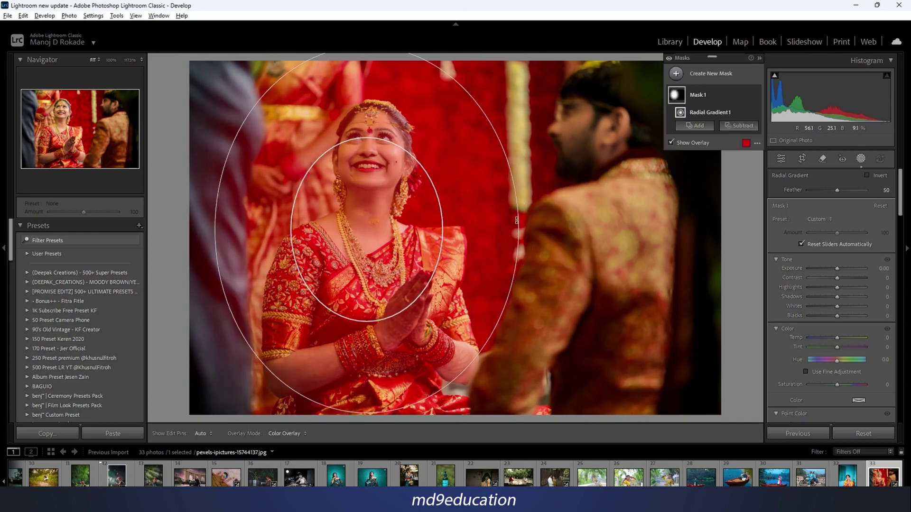
mouse_move(519, 228)
left_mouse_down()
mouse_move(654, 229)
mouse_move(517, 235)
left_mouse_up()
mouse_move(572, 235)
left_mouse_down()
mouse_move(553, 236)
mouse_move(740, 246)
mouse_move(531, 243)
mouse_move(601, 243)
mouse_move(570, 244)
left_mouse_up()
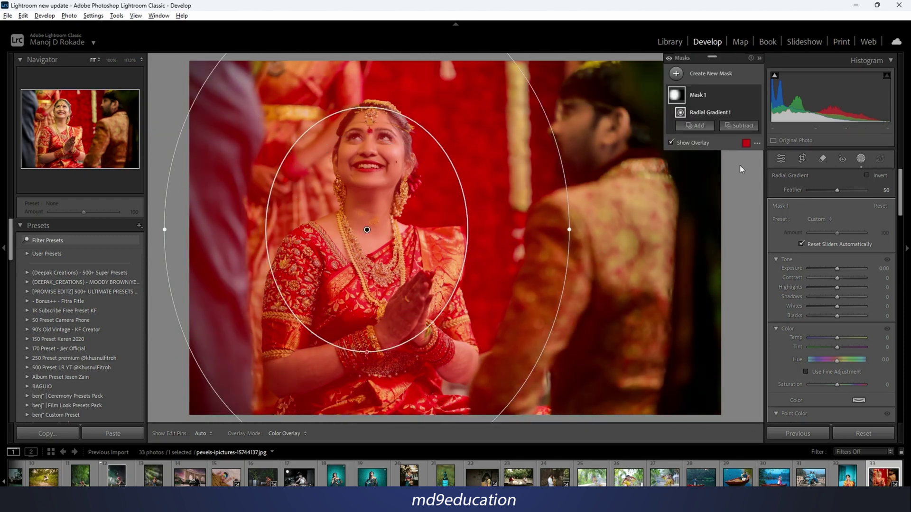
left_click(671, 142)
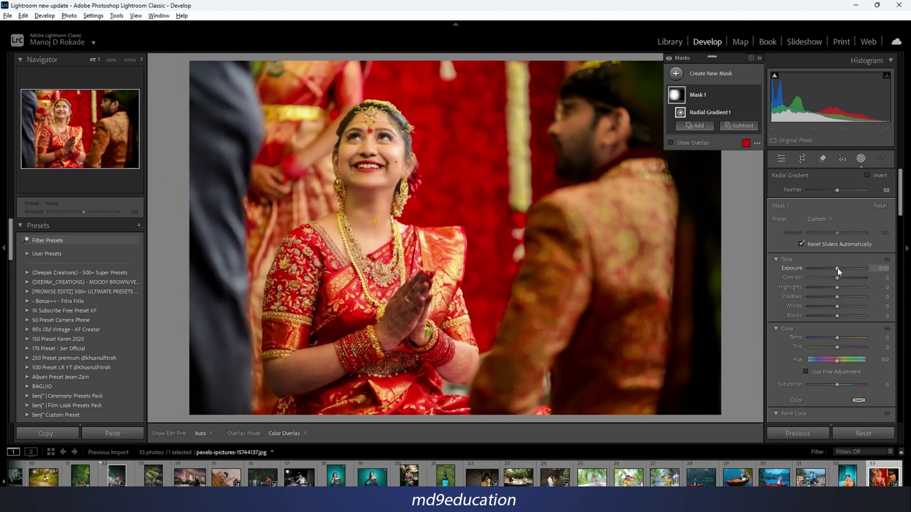
left_click_drag(838, 268, 840, 268)
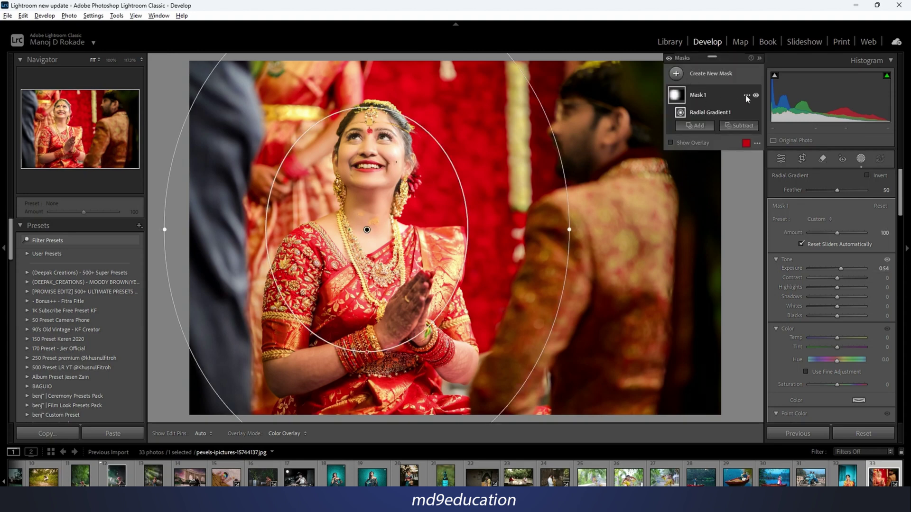
Duplicate and invert the bride's radial mask, and darken the surroundings with exposure -1.76 on the inverted copy
left_click(746, 95)
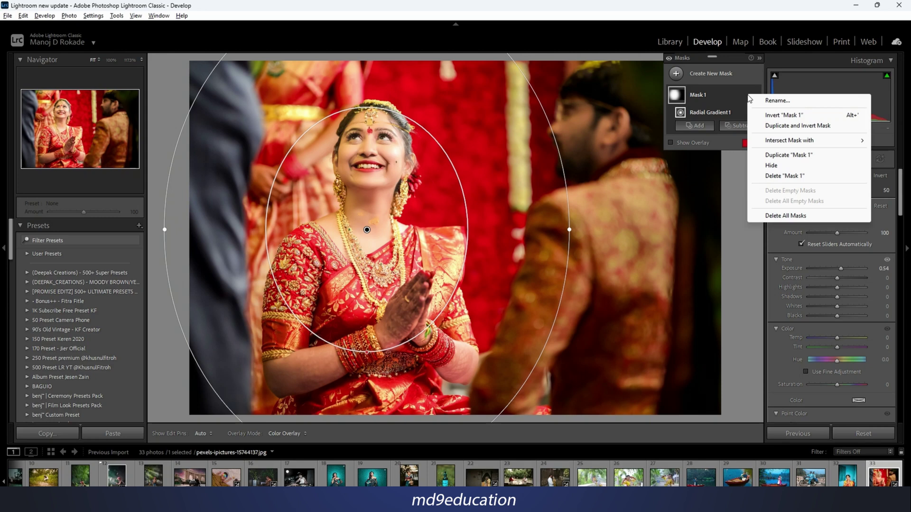
left_click(800, 126)
key("o")
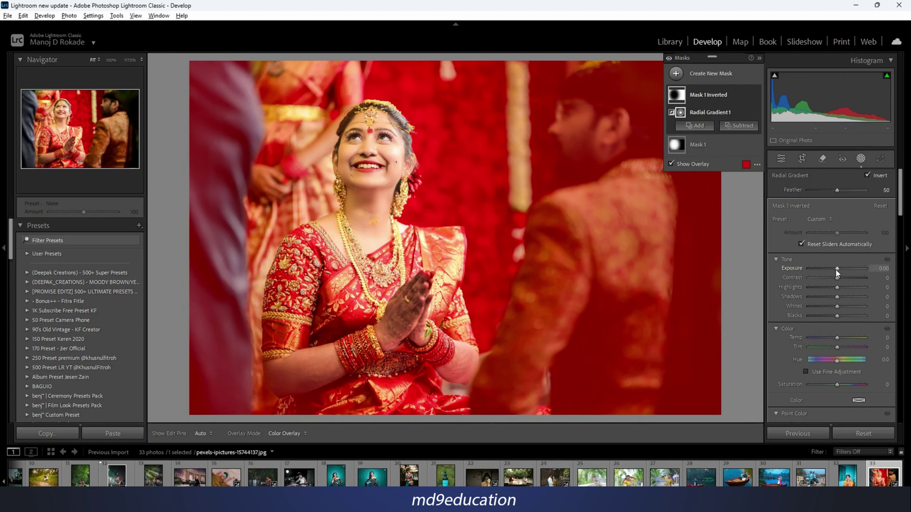
left_click_drag(837, 269, 824, 269)
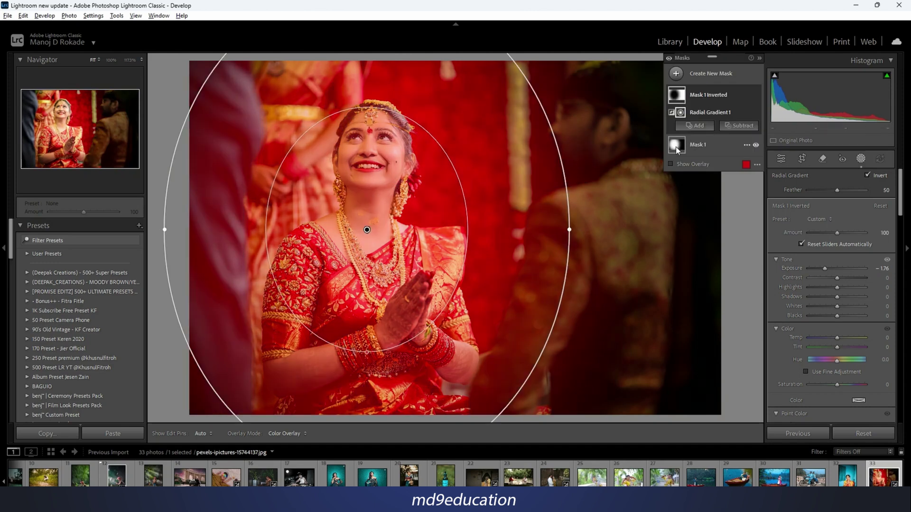
left_click(676, 150)
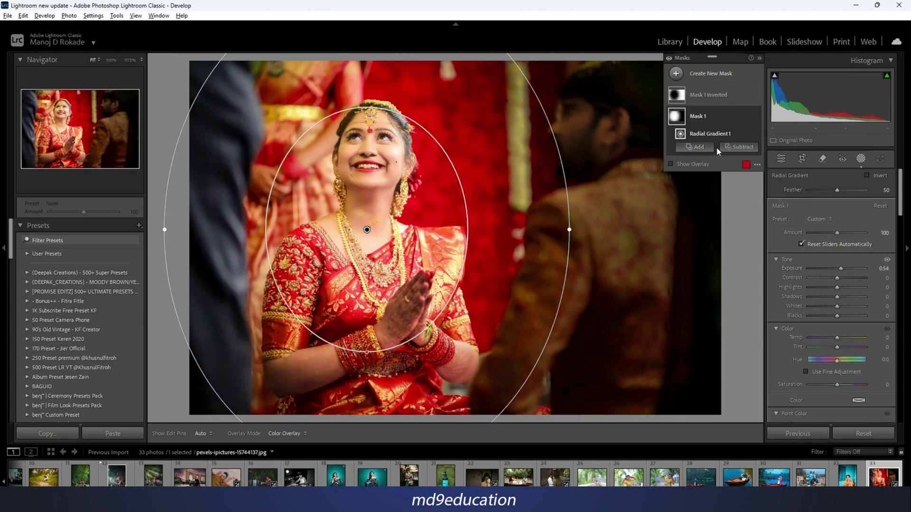
left_click(707, 95)
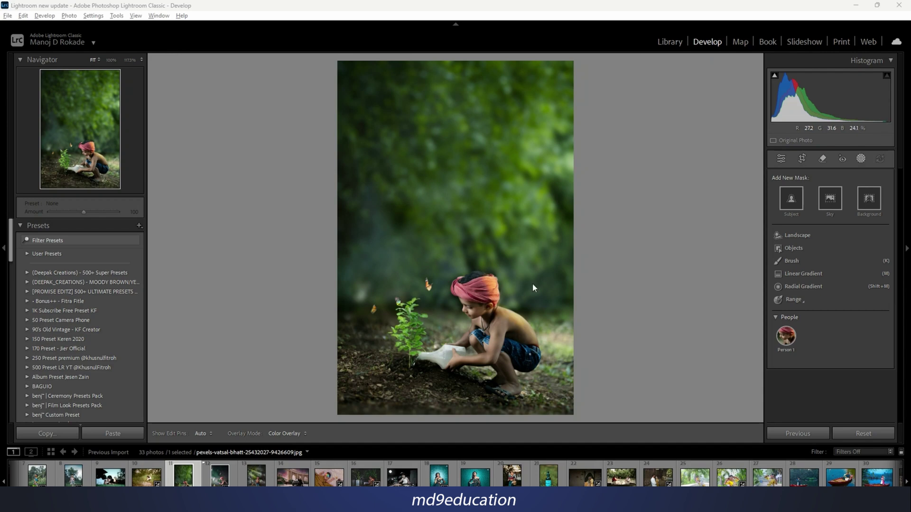
Darken the ground in the photo of the boy watering a plant with a bottom-edge Linear Gradient at exposure -0.68
left_click(798, 274)
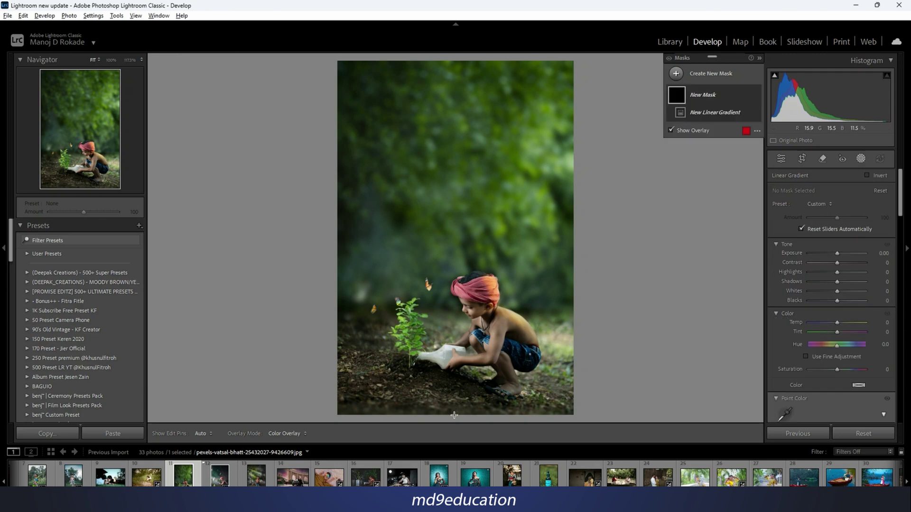
left_click_drag(454, 415, 454, 332)
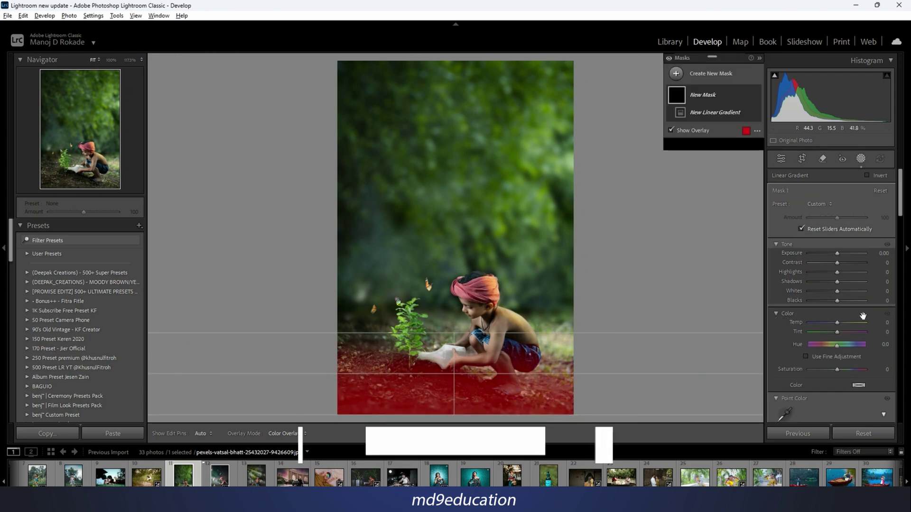
left_click_drag(837, 253, 832, 251)
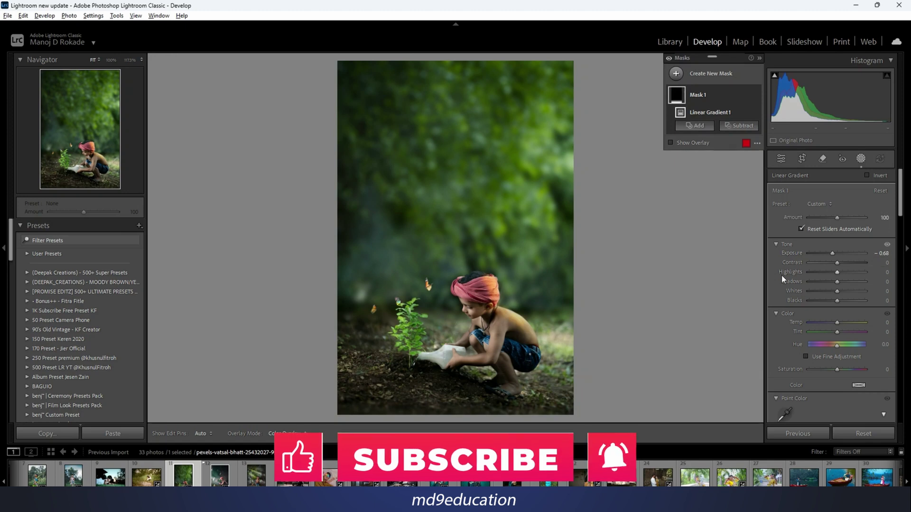
Add a thin diagonal Radial Gradient across the green background as a light ray, with exposure 0.75 and feather 63
left_click(723, 75)
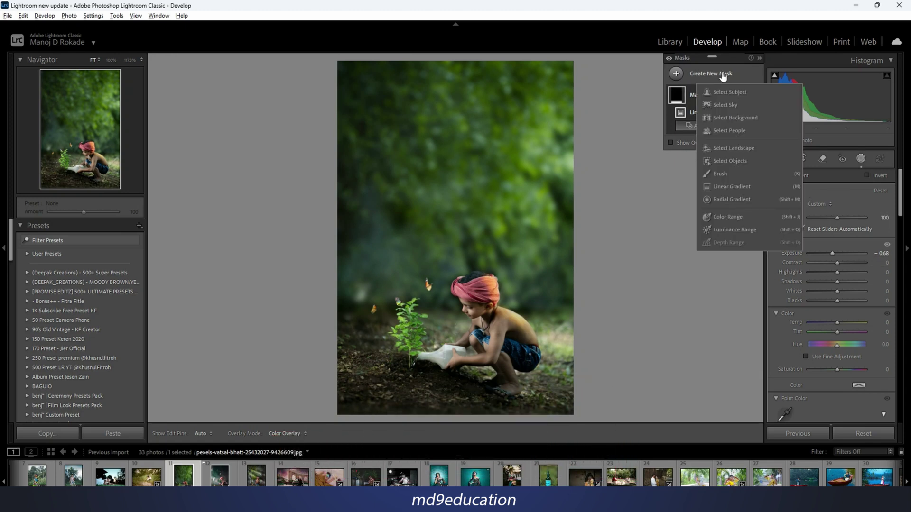
left_click(736, 199)
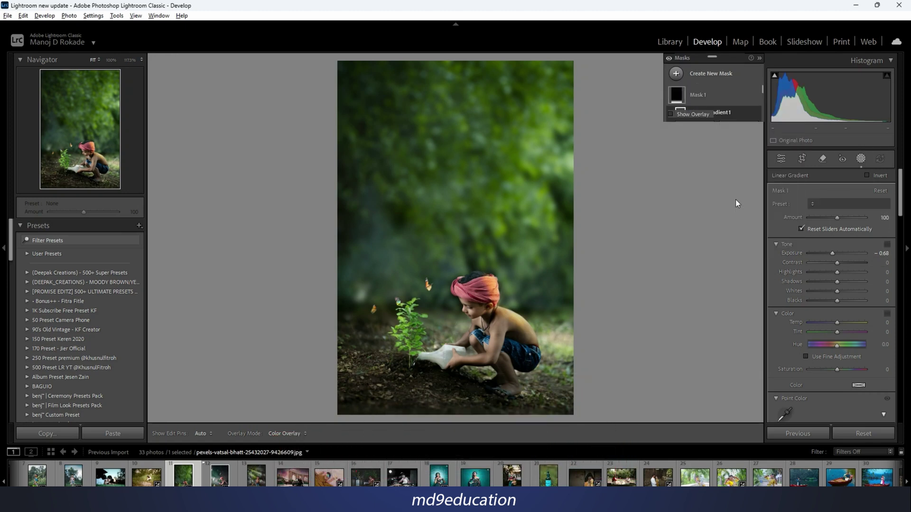
left_click_drag(503, 110, 311, 112)
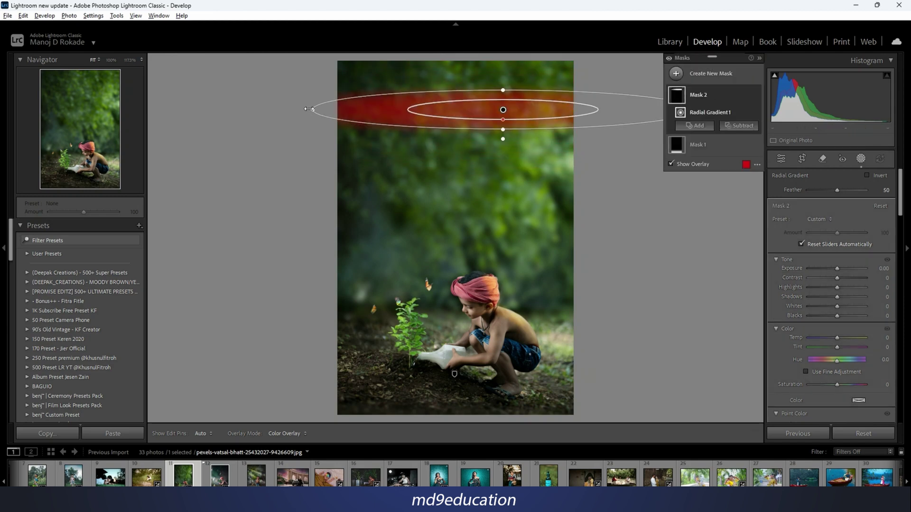
left_click_drag(458, 144, 490, 162)
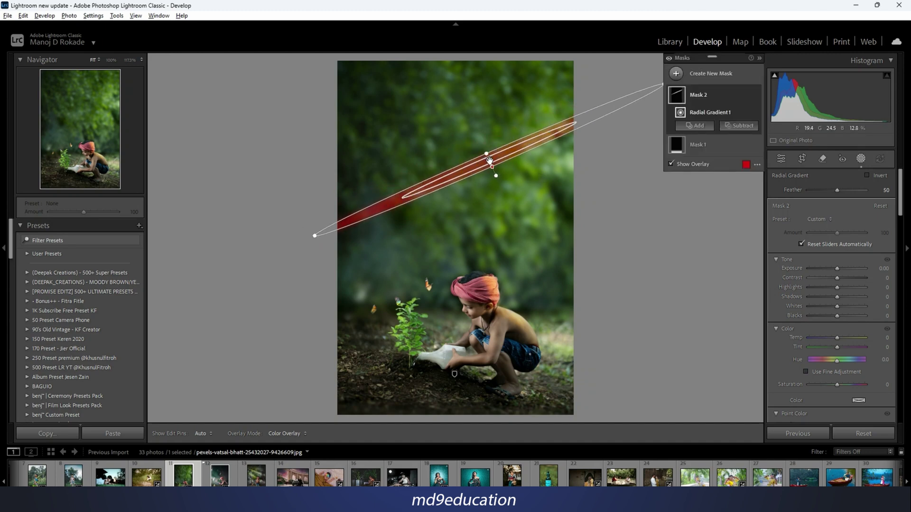
left_click_drag(838, 268, 846, 266)
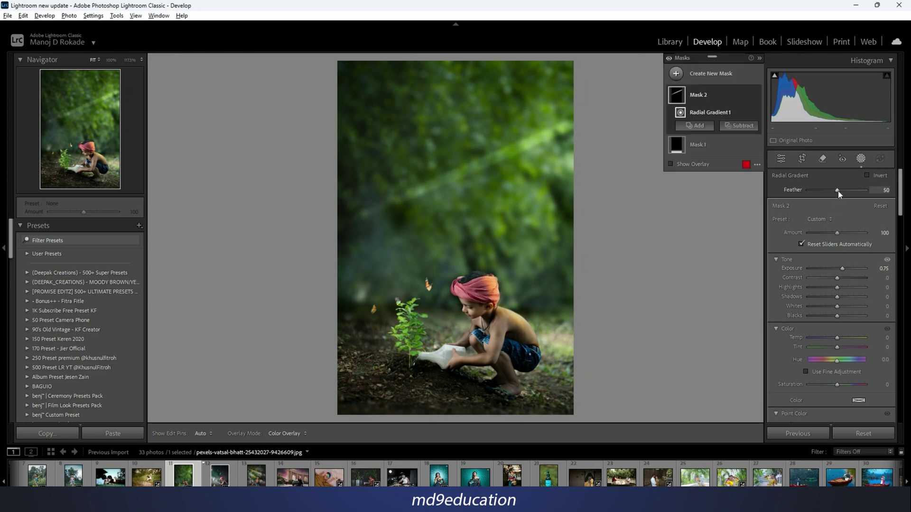
left_click_drag(837, 190, 798, 200)
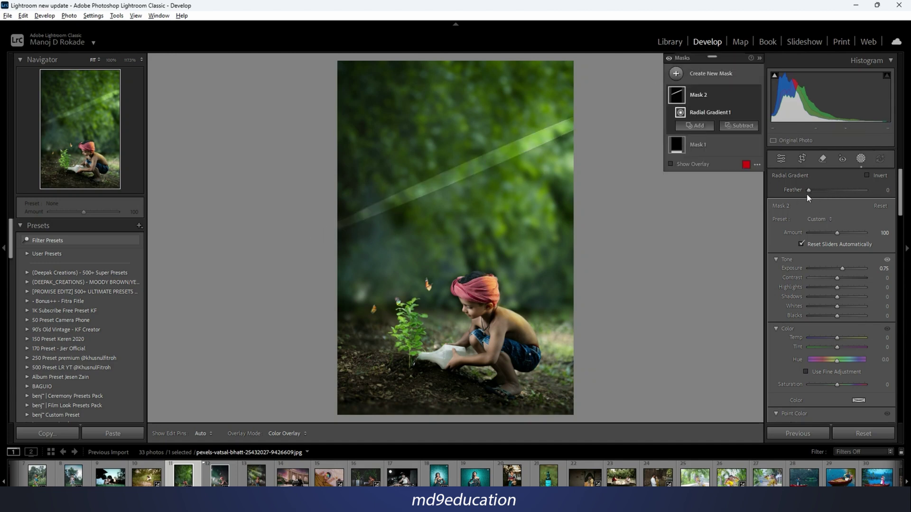
left_click_drag(810, 192, 849, 192)
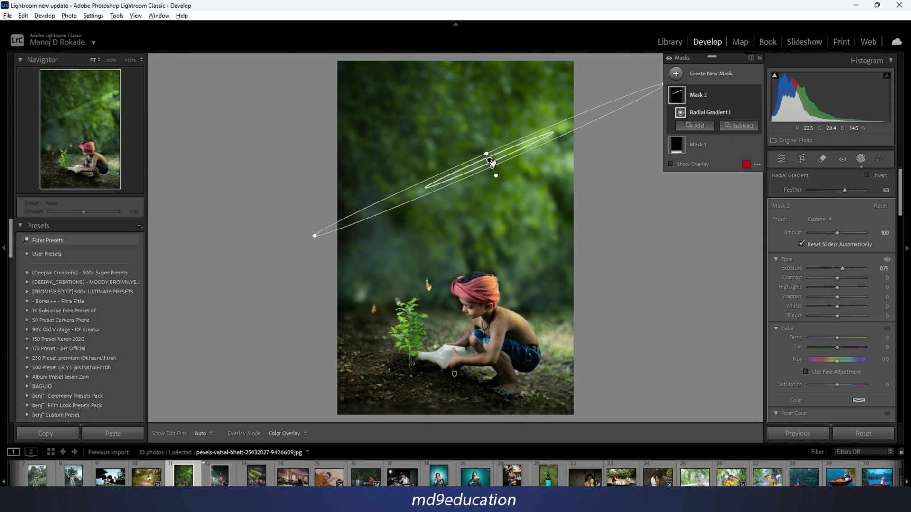
Duplicate the radial light ray five times within its mask, placing the copies progressively lower as parallel rays above and across the boy
left_click(699, 163)
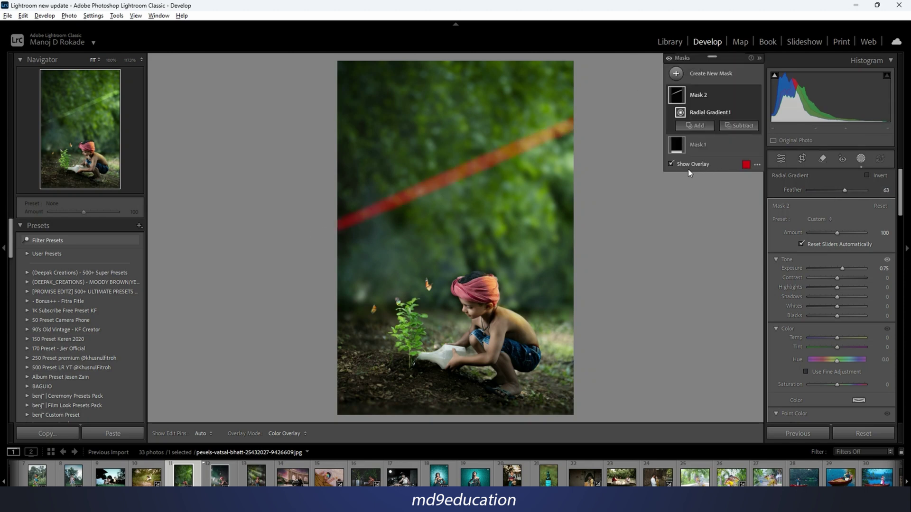
right_click(490, 160)
left_click(526, 191)
mouse_move(489, 160)
left_mouse_down()
mouse_move(498, 183)
mouse_move(497, 175)
left_mouse_up()
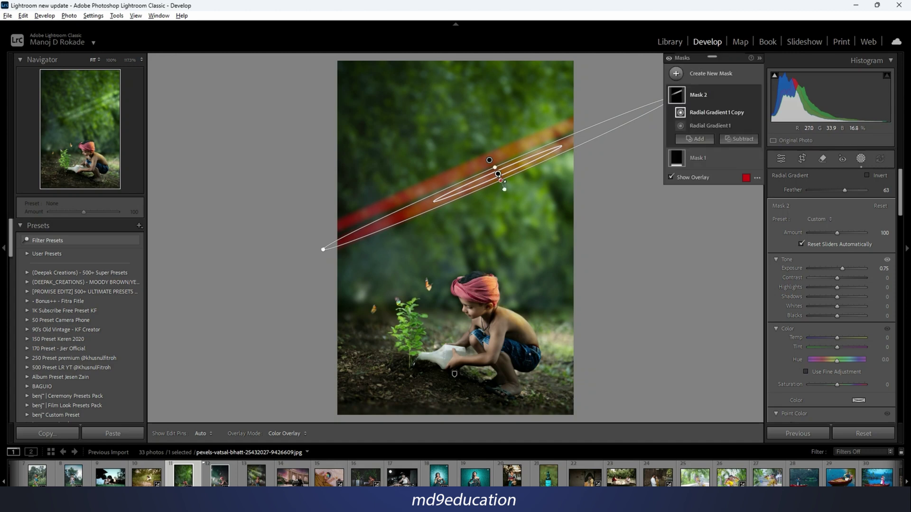
right_click(497, 174)
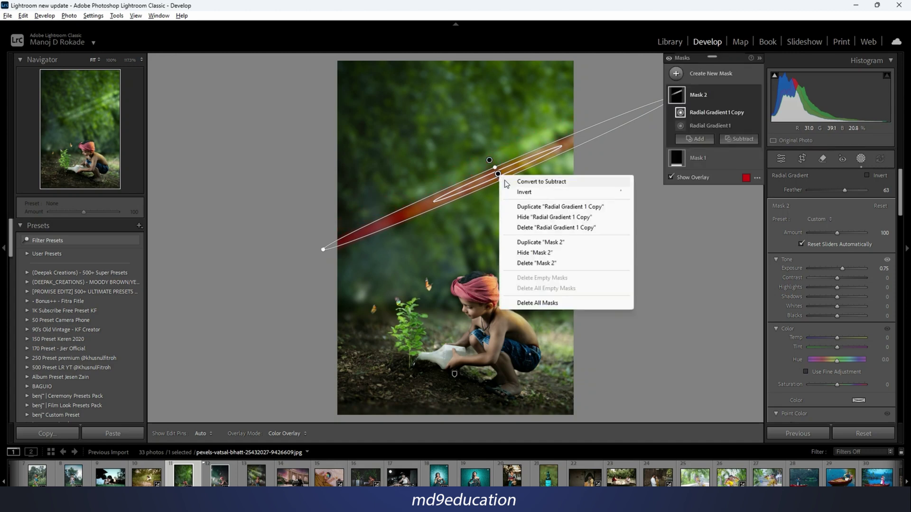
left_click(518, 207)
left_click_drag(500, 176, 506, 188)
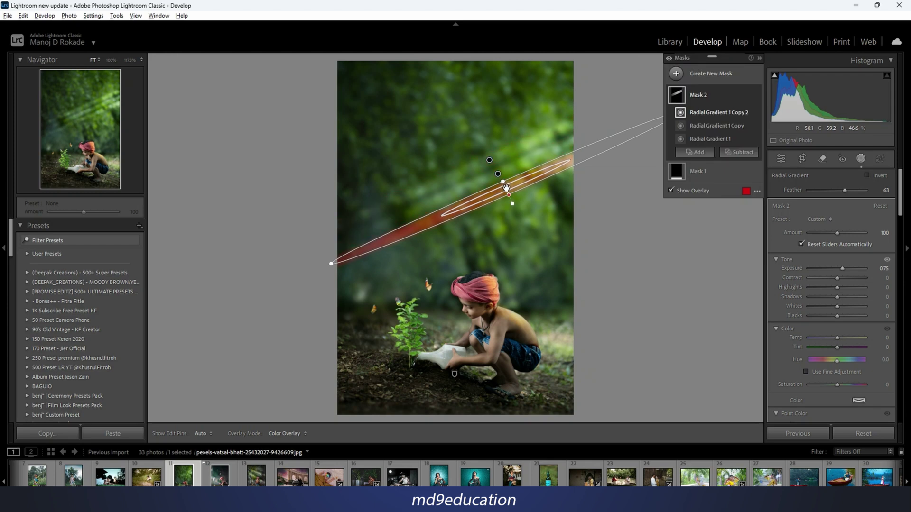
right_click(505, 188)
left_click(510, 218)
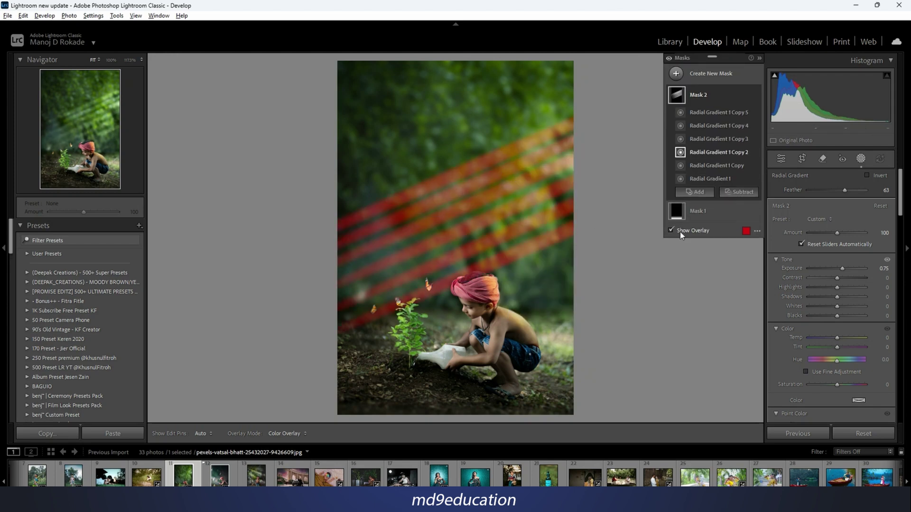
left_click(680, 232)
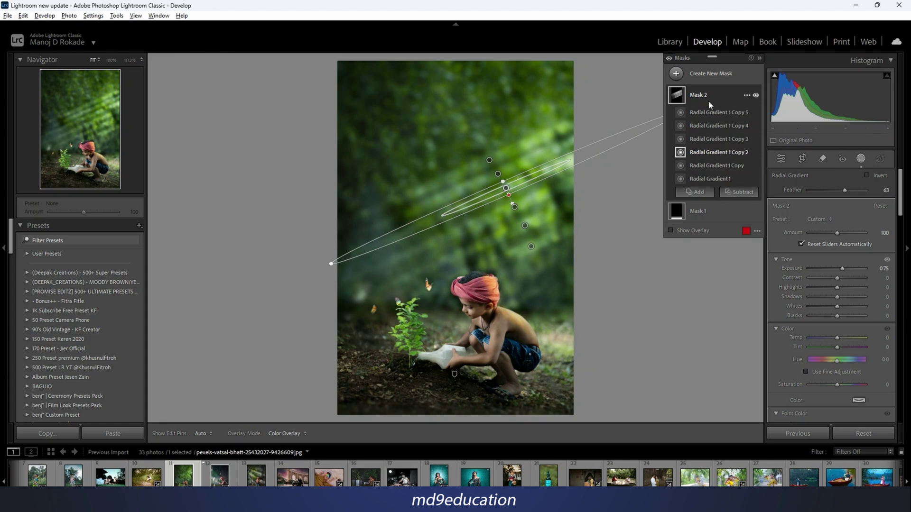
Subtract the boy from the light-ray mask by painting over him with a Brush
left_click(679, 96)
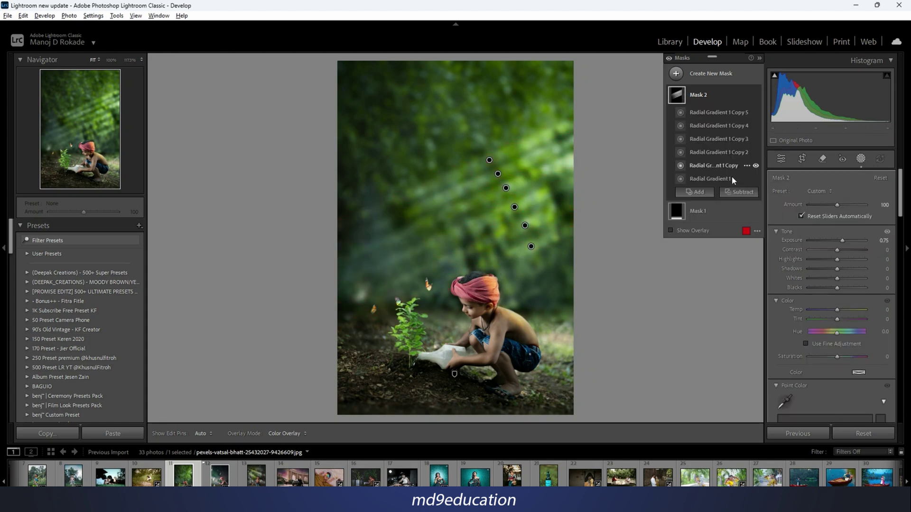
left_click(733, 194)
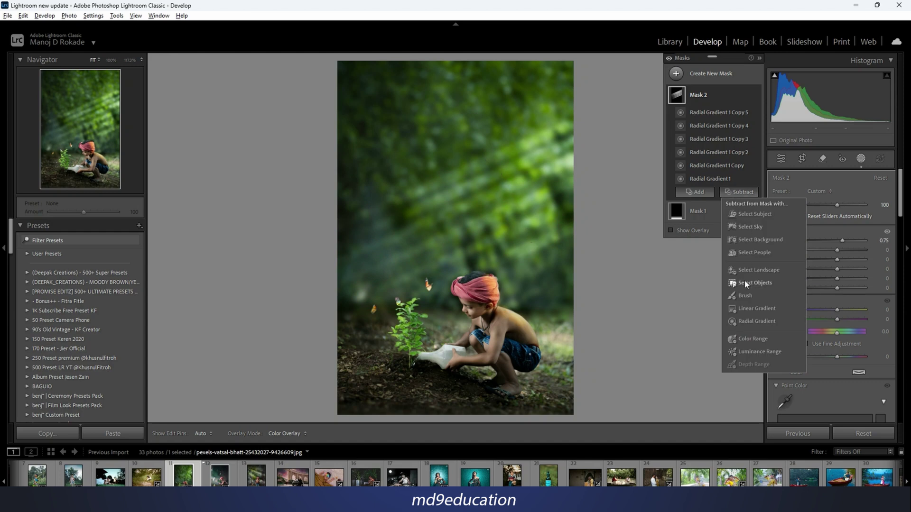
left_click(744, 296)
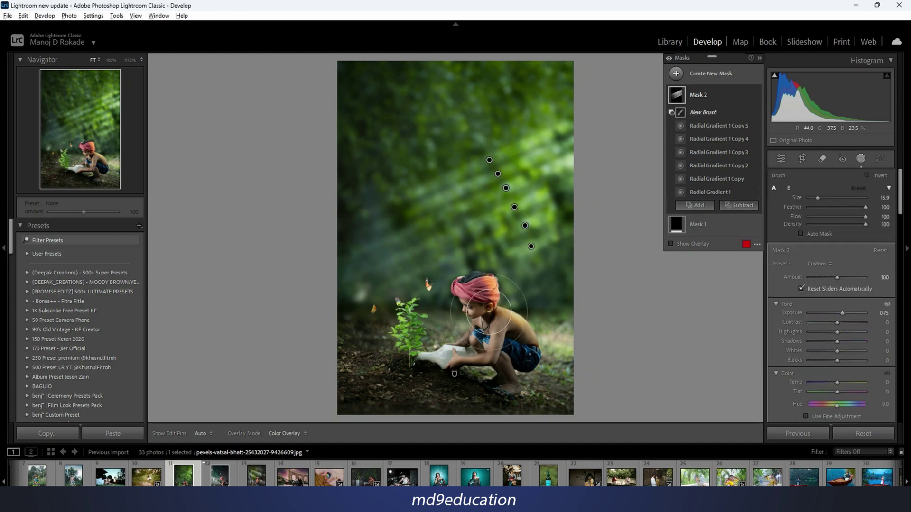
key("h")
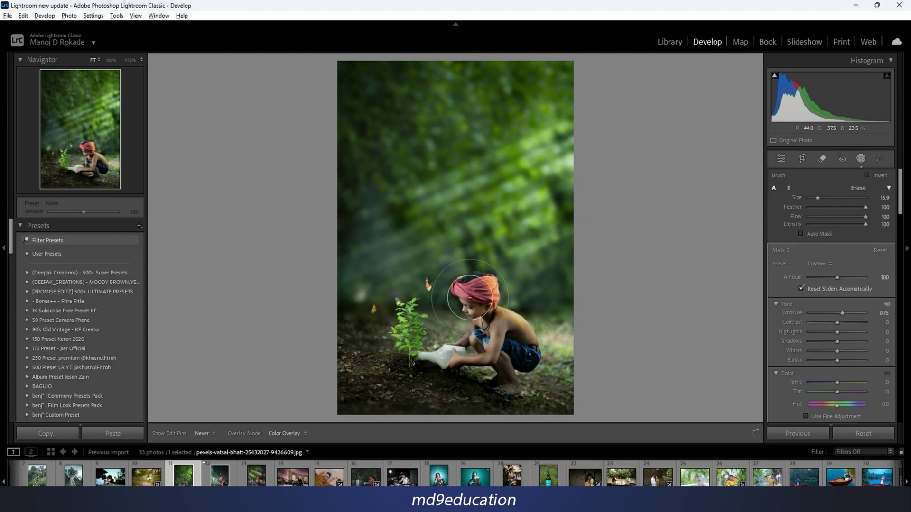
key("h")
left_click_drag(541, 348, 546, 346)
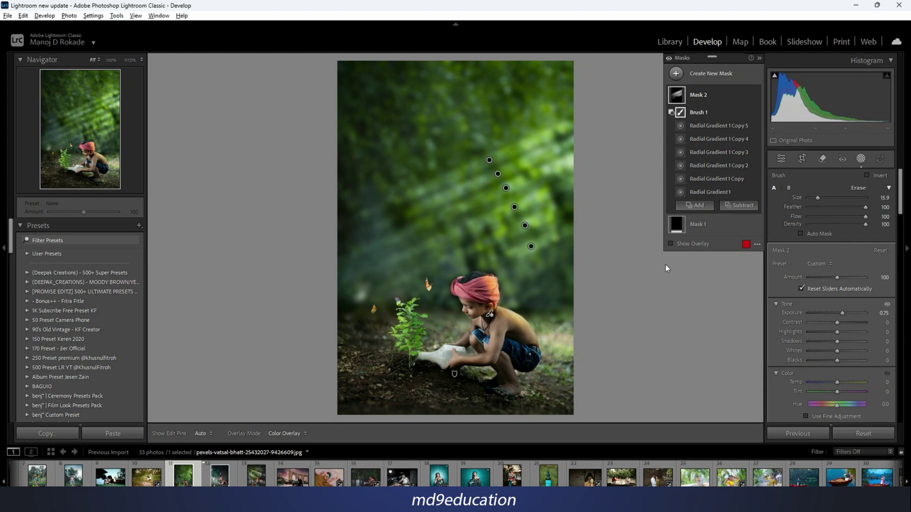
Add a Radial Gradient over the right edge beside the boy, with temperature -100 and exposure 0.41
left_click(703, 76)
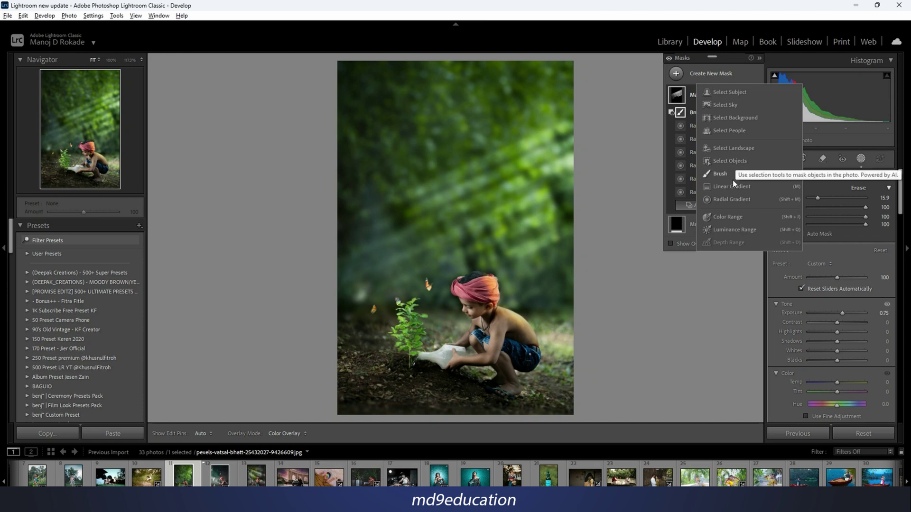
left_click(732, 200)
left_click_drag(508, 308, 681, 289)
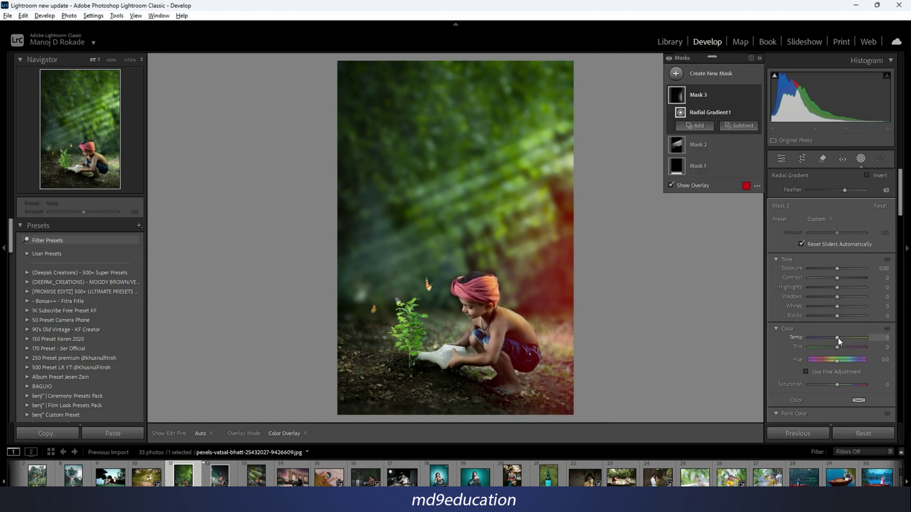
left_click_drag(838, 337, 809, 338)
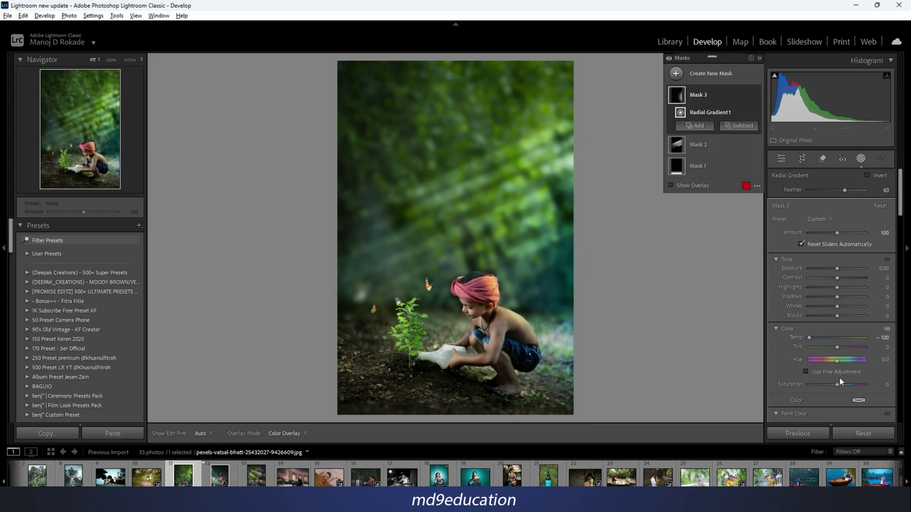
left_click_drag(838, 269, 840, 268)
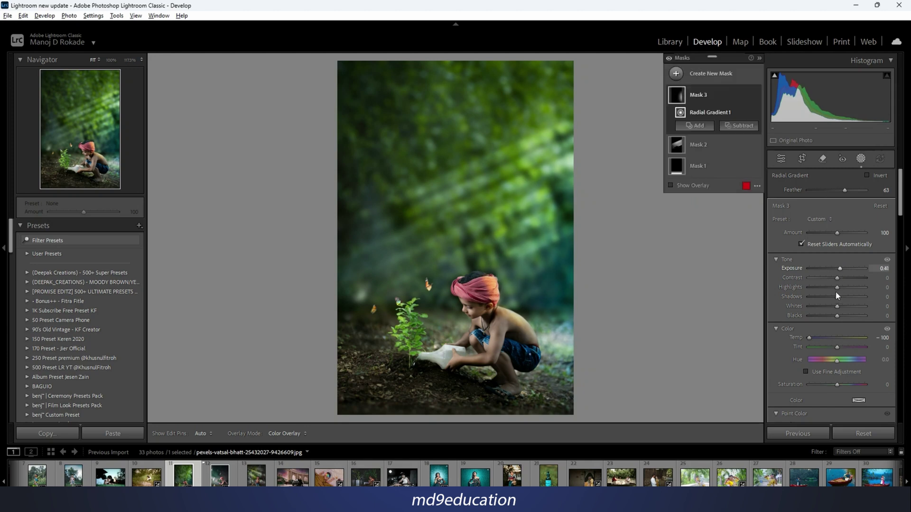
Add a diagonal Linear Gradient from the photo's upper-left corner, adjust its exposure slightly, and compare before and after
left_click(702, 71)
left_click(726, 188)
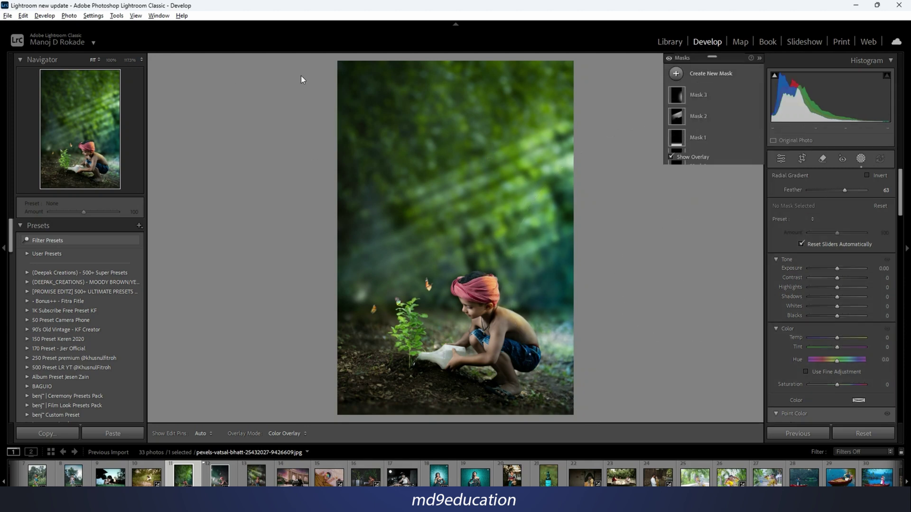
left_click_drag(336, 62, 553, 280)
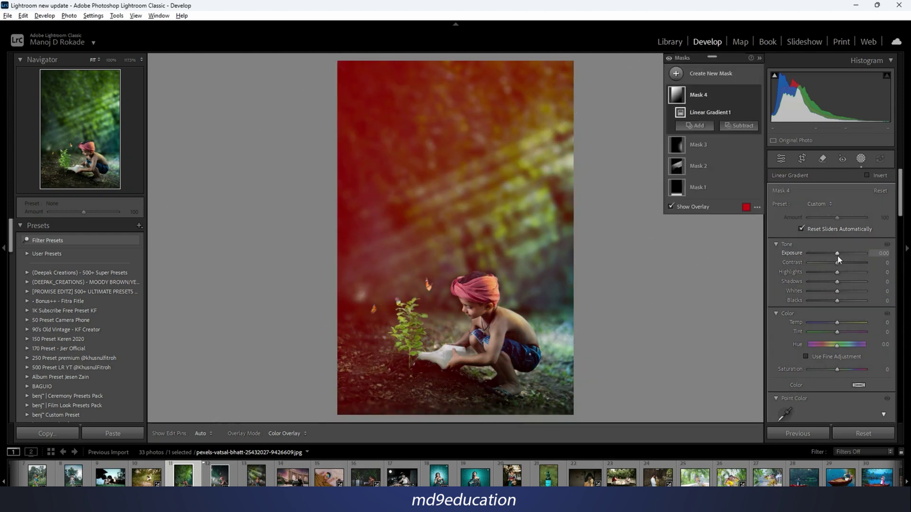
mouse_move(838, 255)
left_mouse_down()
mouse_move(824, 255)
mouse_move(837, 255)
left_mouse_up()
key("y")
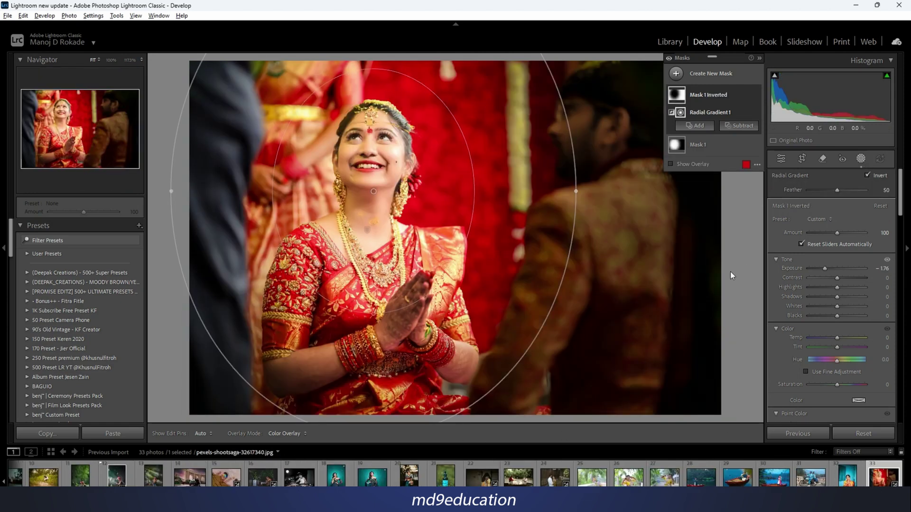
In the photo of the woman against the teal backdrop, mask the backdrop by Color Range with Refine at 77
left_click(335, 476)
left_click(797, 302)
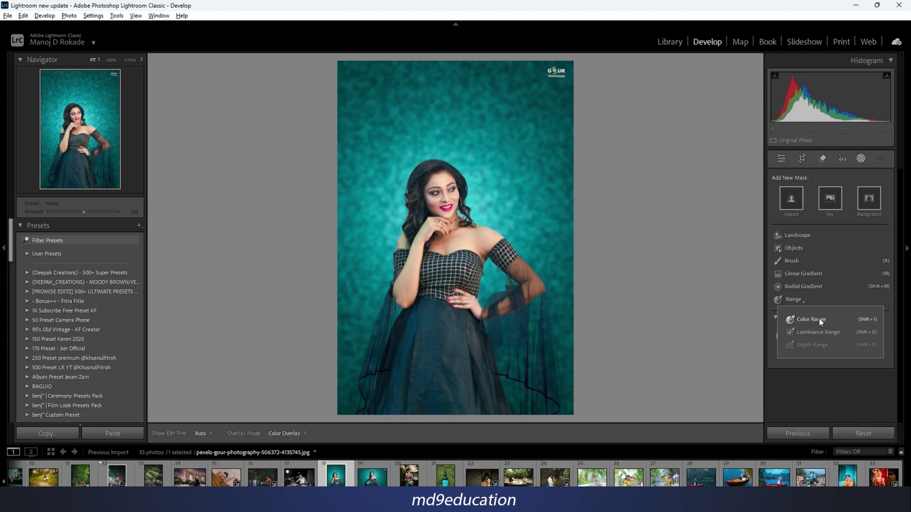
left_click(816, 318)
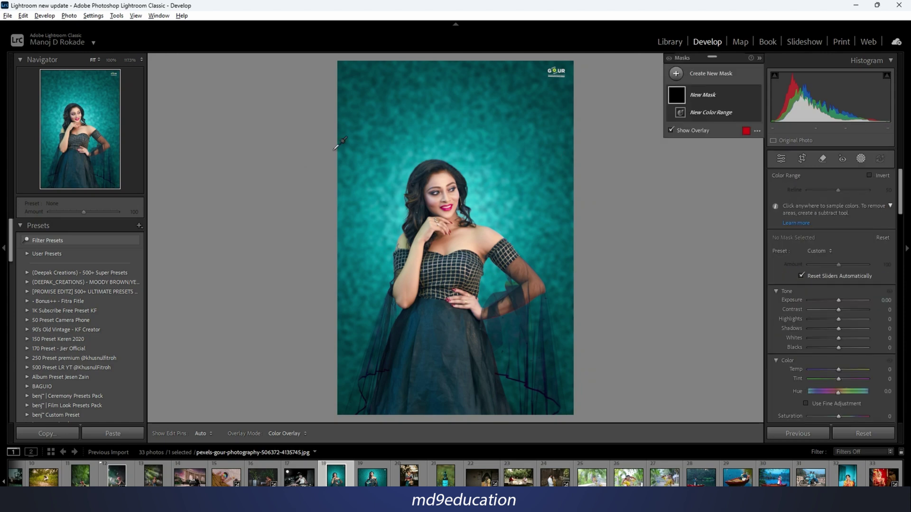
left_click(477, 198)
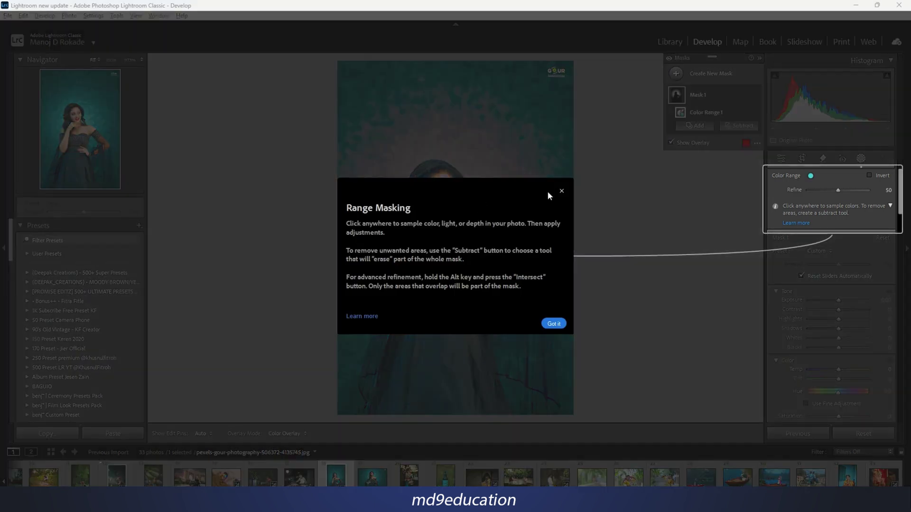
left_click(553, 324)
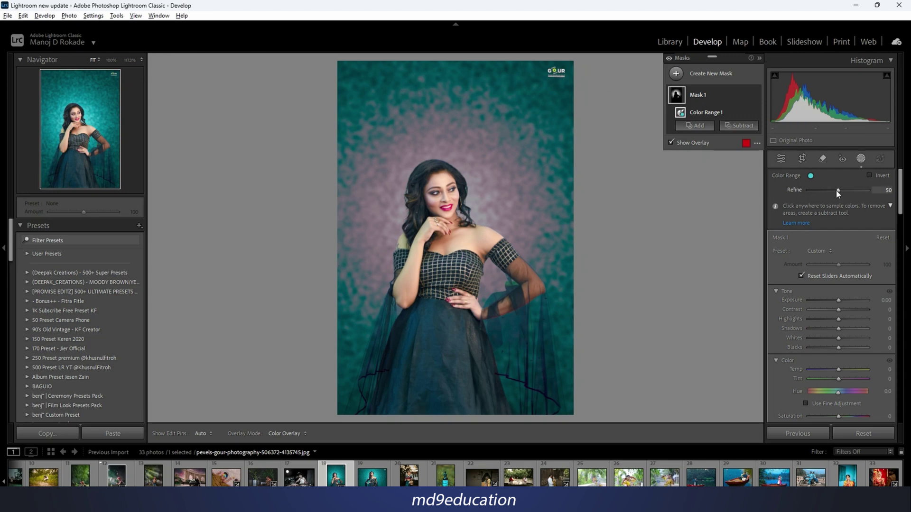
mouse_move(837, 192)
left_mouse_down()
mouse_move(830, 192)
mouse_move(860, 188)
mouse_move(839, 189)
mouse_move(854, 190)
left_mouse_up()
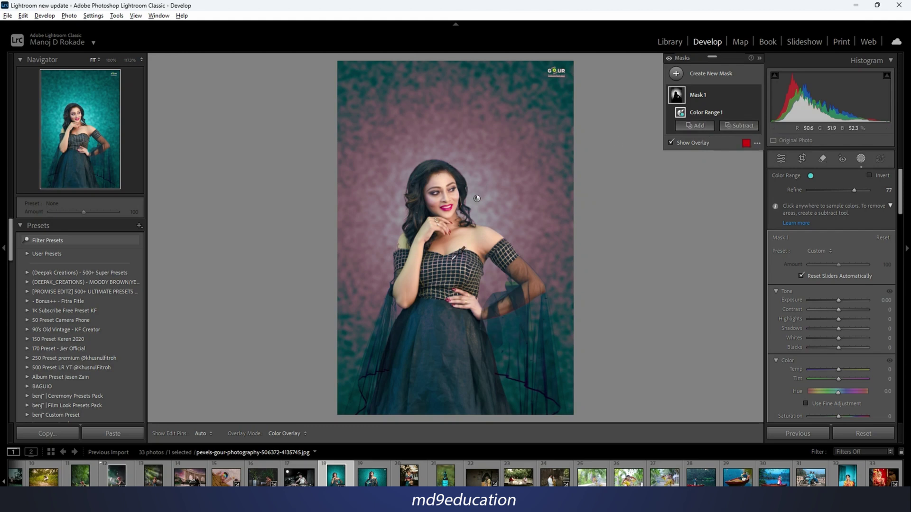
Subtract the woman from the backdrop mask with Select Subject and hide the mask overlay
left_click(739, 128)
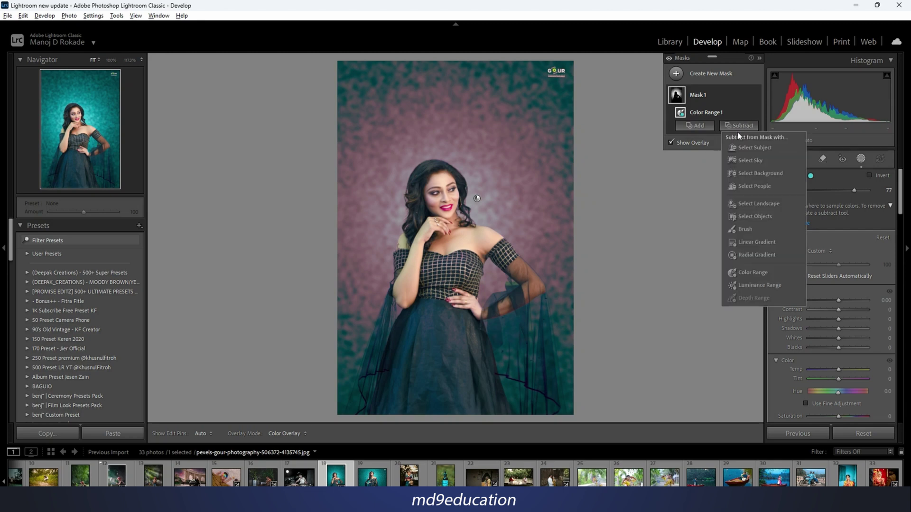
left_click(770, 148)
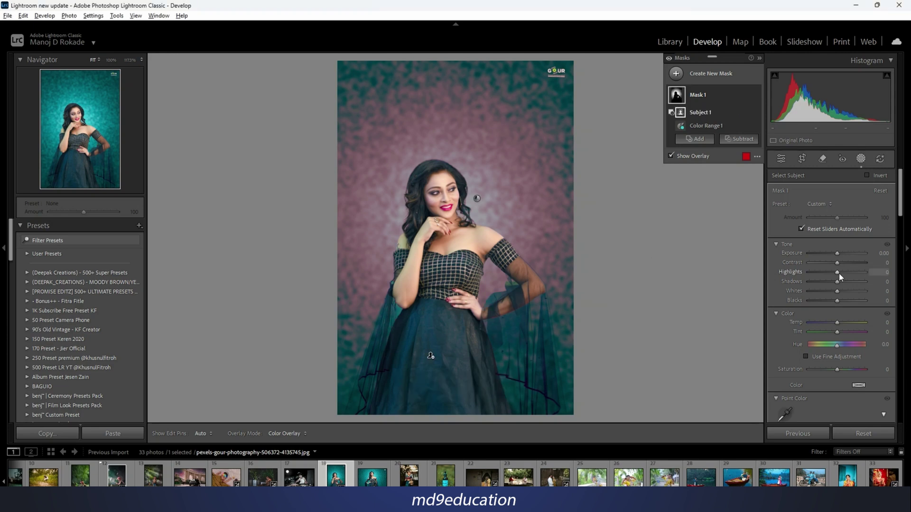
left_click(671, 156)
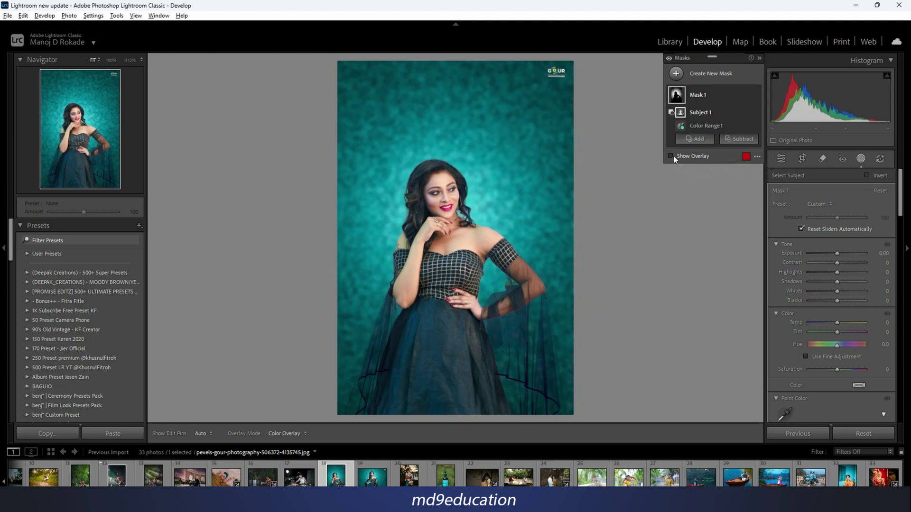
Adjust the masked teal backdrop to exposure 1.29, temperature 8, hue 9.6 and saturation 5
mouse_move(838, 252)
left_mouse_down()
mouse_move(830, 252)
mouse_move(847, 252)
left_mouse_up()
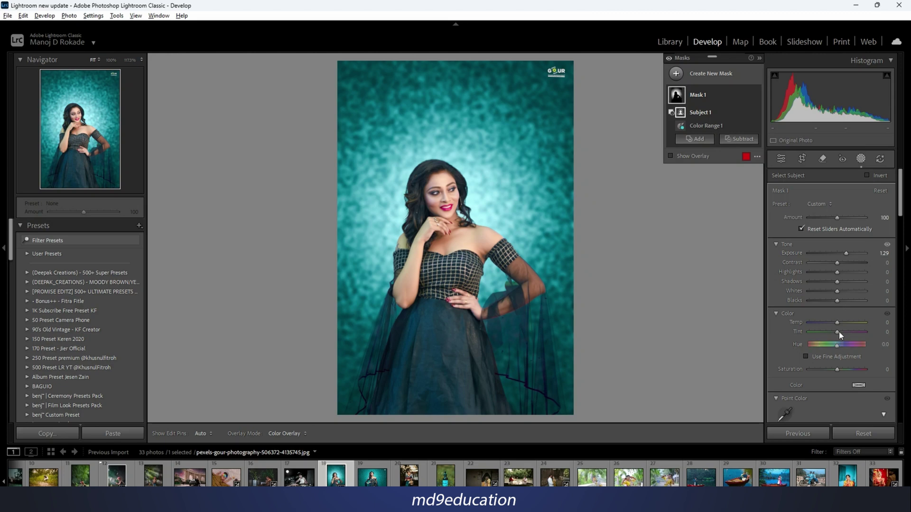
left_click_drag(838, 324, 839, 323)
mouse_move(837, 369)
left_mouse_down()
mouse_move(801, 369)
mouse_move(839, 371)
left_mouse_up()
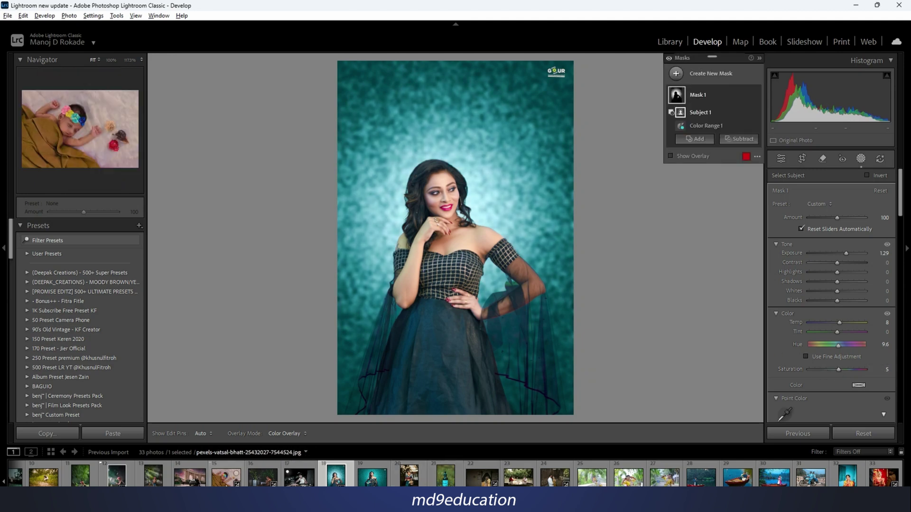
In the photo of the girl crouching by the water, mask the green grass by Color Range with Refine at 91
left_click(43, 476)
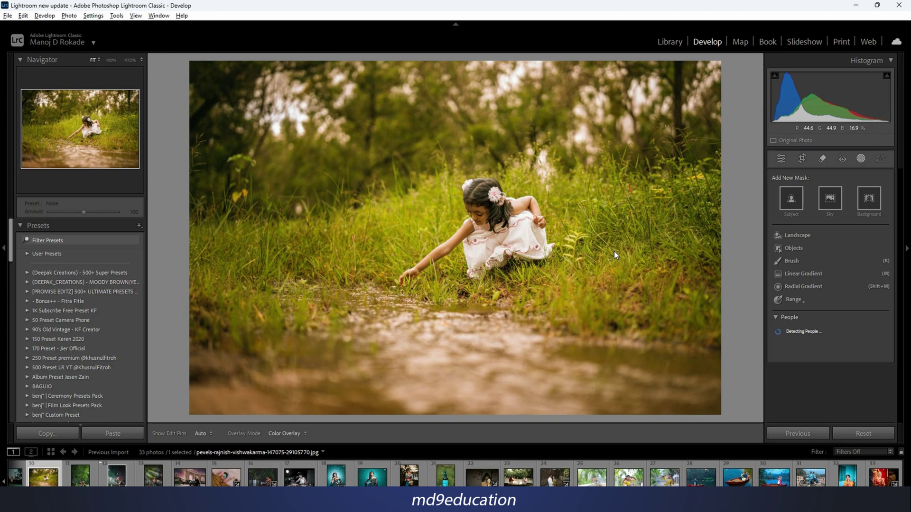
left_click(793, 300)
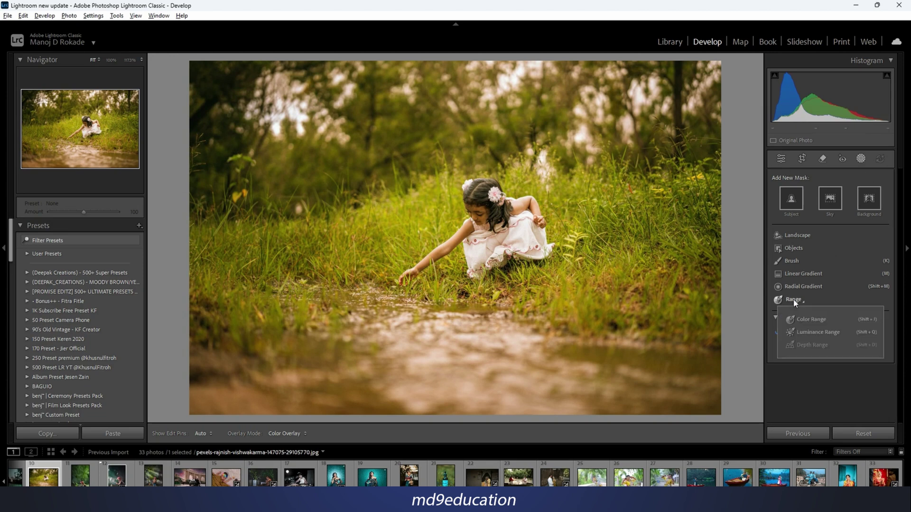
left_click(808, 319)
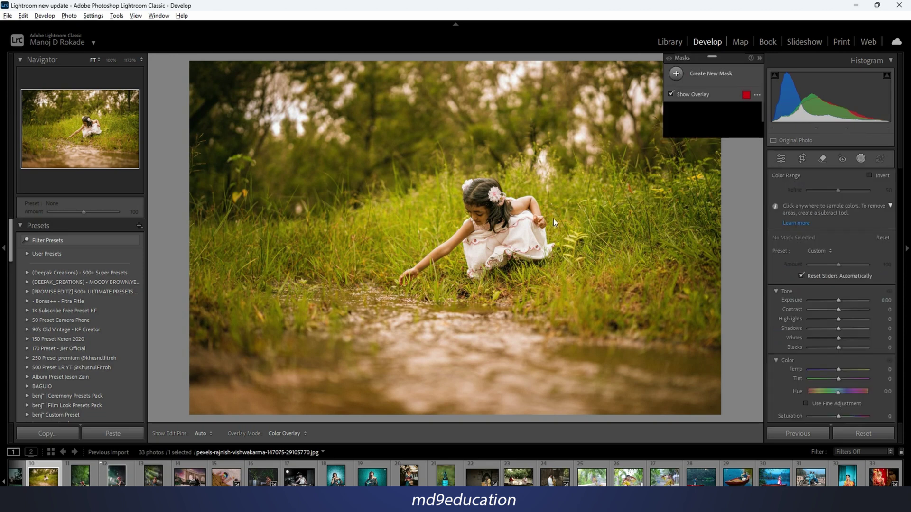
left_click(570, 240)
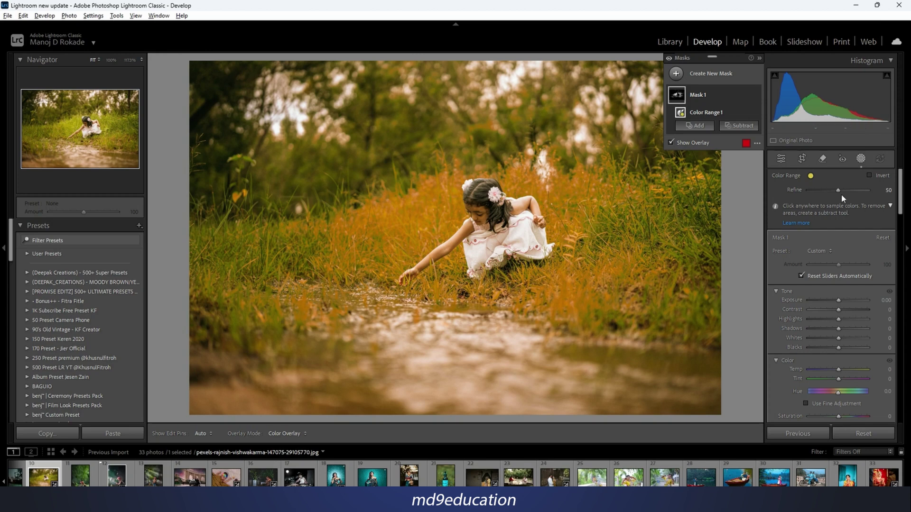
left_click_drag(839, 189, 862, 191)
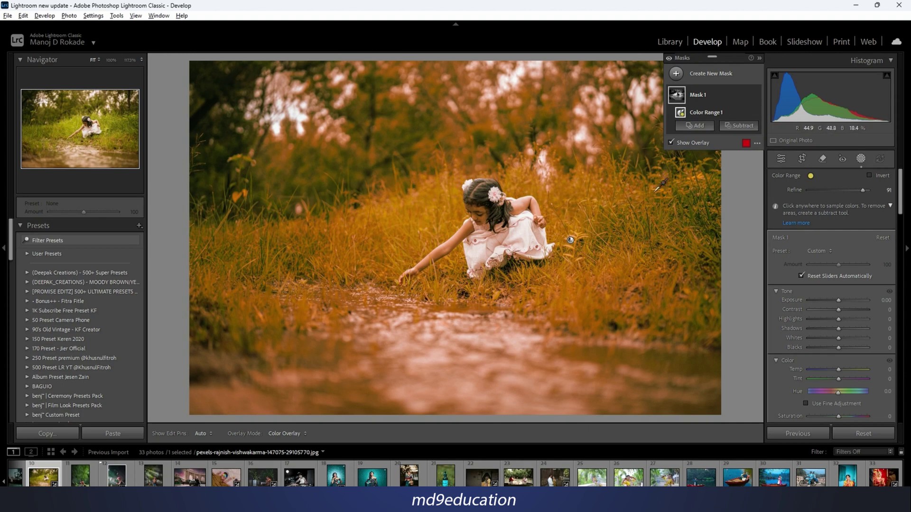
Subtract the girl from the grass mask with Select Subject, and set the mask's temperature to -44 and saturation to -27
left_click(734, 126)
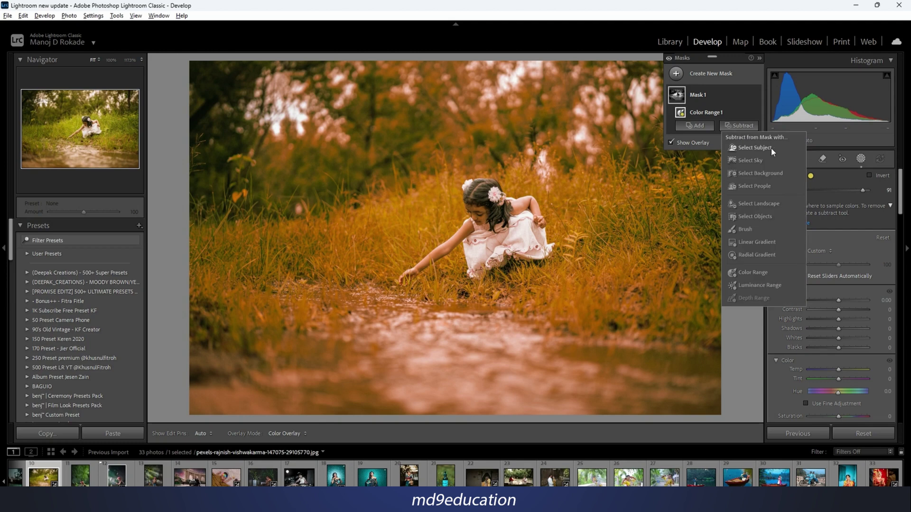
left_click(770, 148)
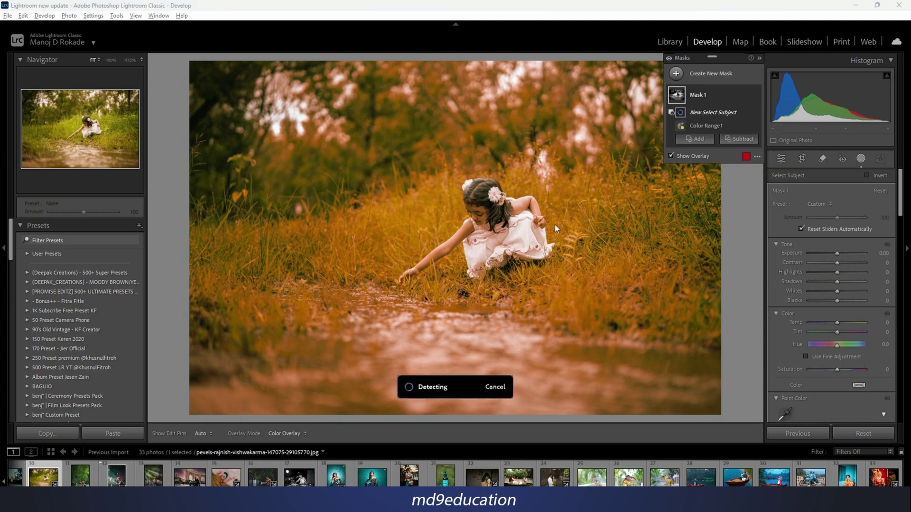
left_click_drag(836, 323, 822, 322)
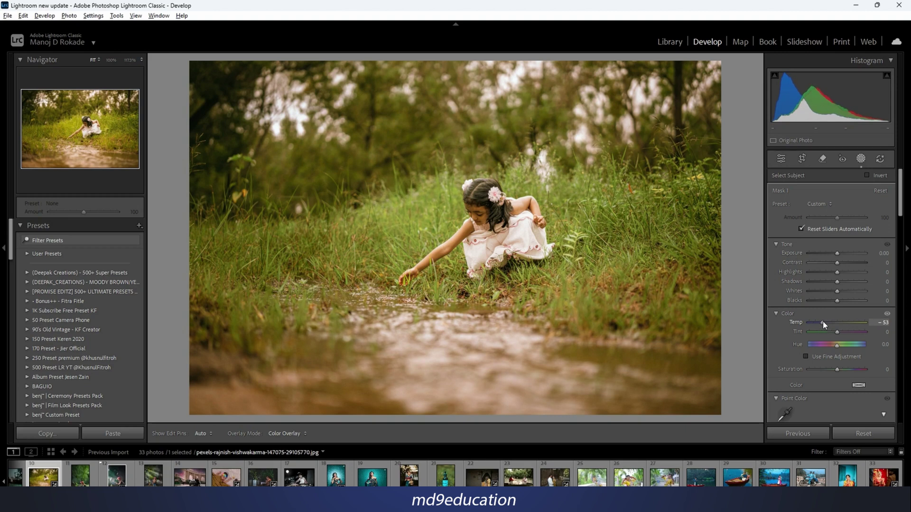
left_click_drag(821, 321, 826, 322)
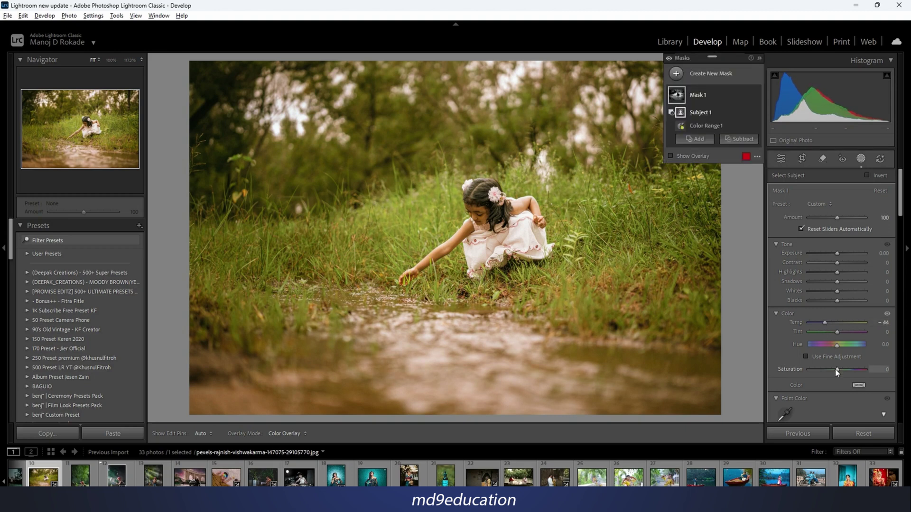
left_click_drag(835, 370, 827, 368)
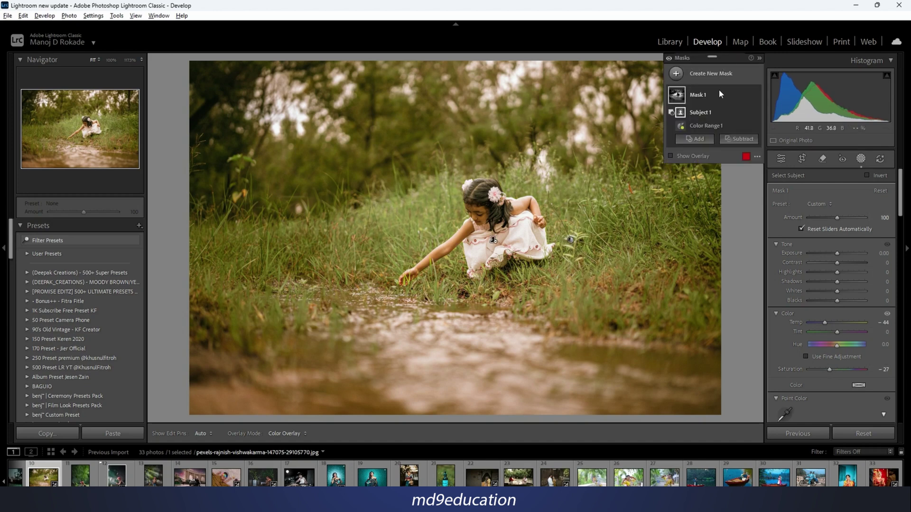
Add a circular Radial Gradient centred on the girl, with exposure 0.41
left_click(719, 74)
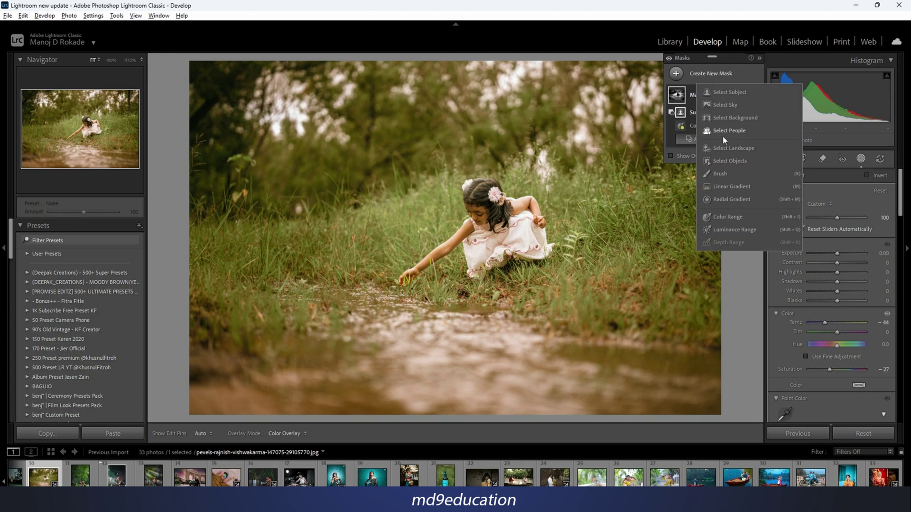
left_click(743, 199)
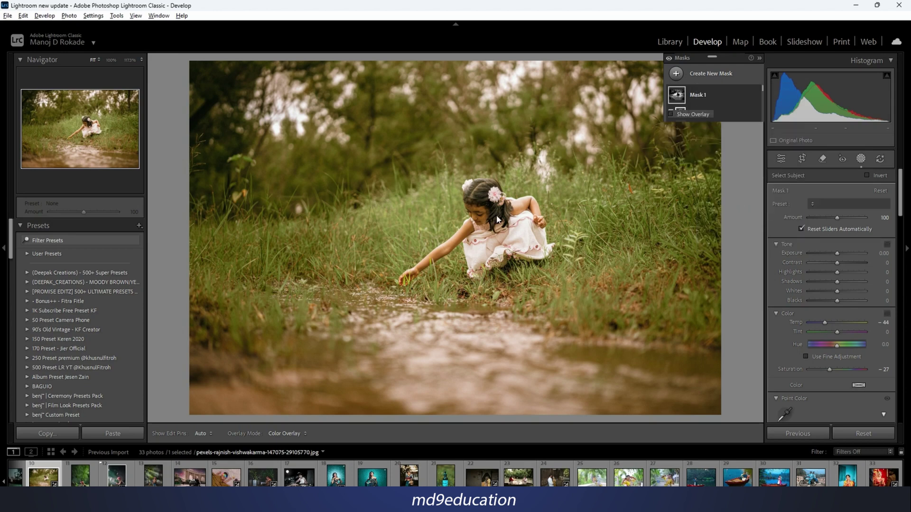
left_click_drag(495, 227, 620, 101)
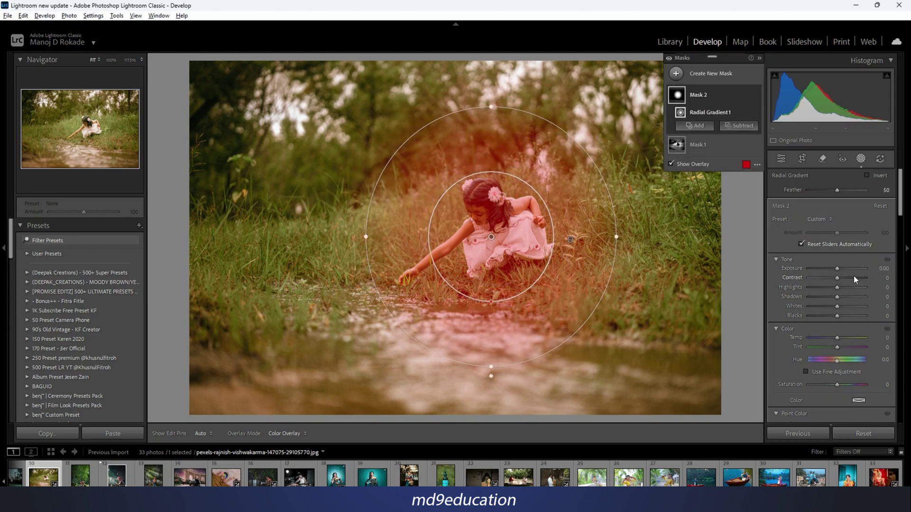
left_click_drag(836, 268, 840, 268)
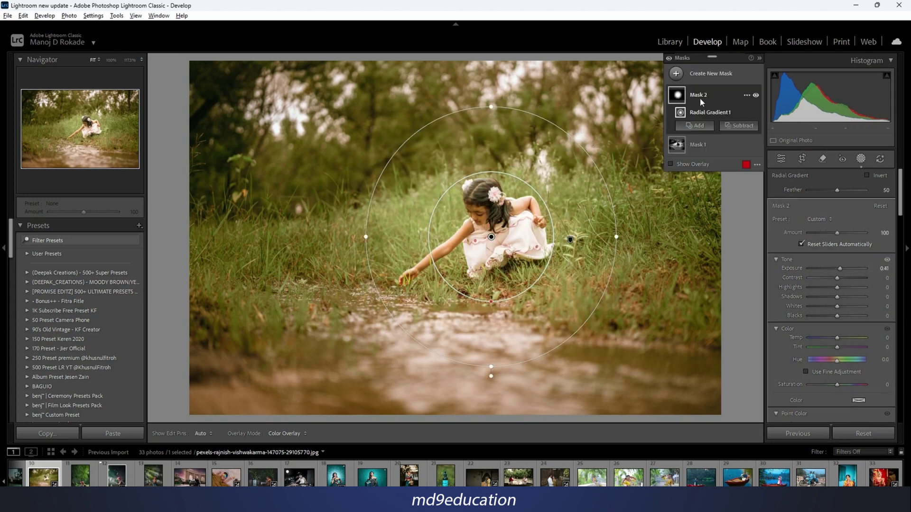
Duplicate and invert the girl's radial mask, and set the inverted mask's exposure to -0.27
left_click(745, 95)
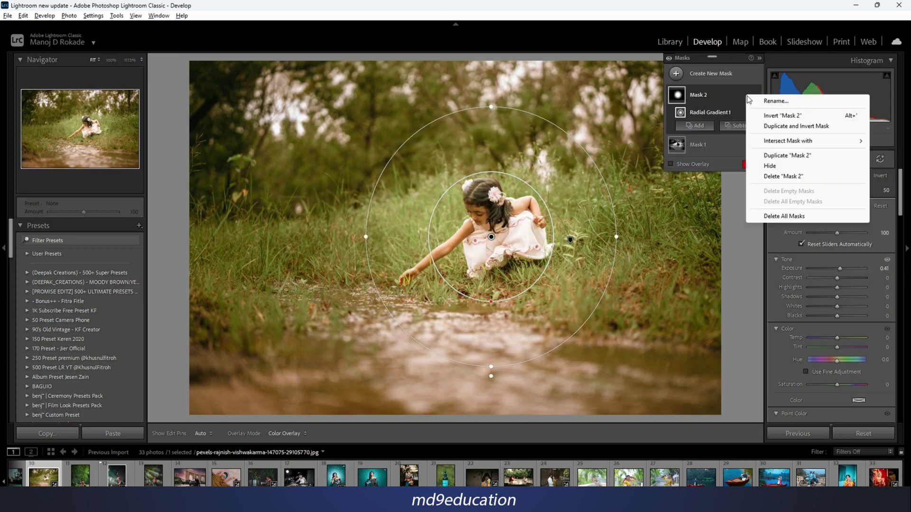
left_click(835, 127)
left_click_drag(841, 271, 835, 267)
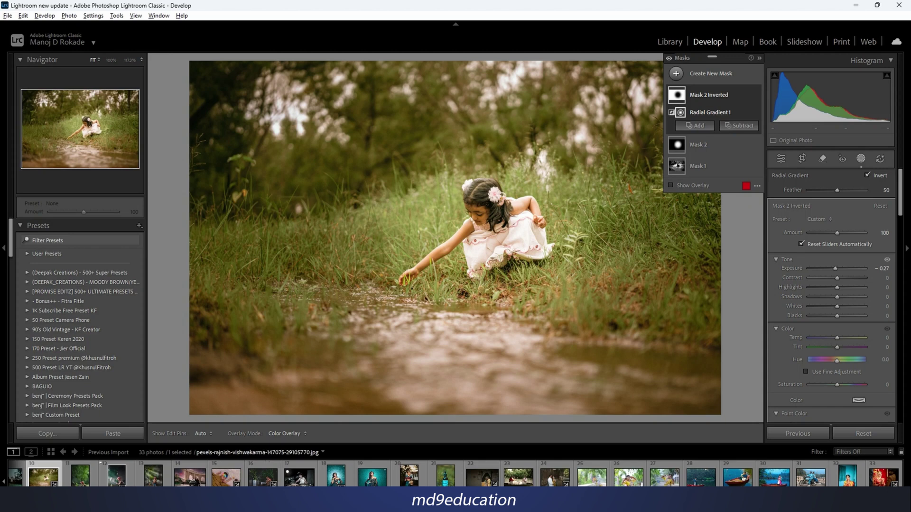
In the photo of the woman in the yellow blouse, mask the bright background between the palm leaves by Luminance Range
left_click(628, 476)
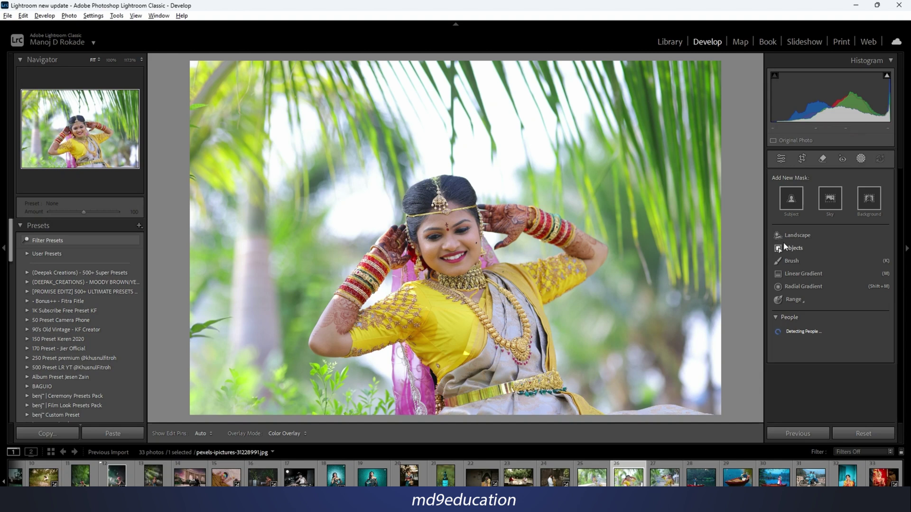
left_click(794, 301)
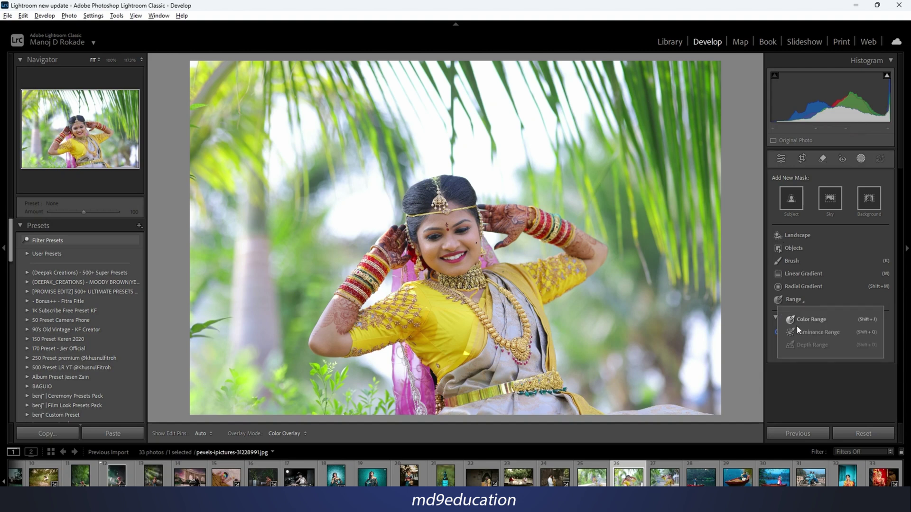
left_click(831, 333)
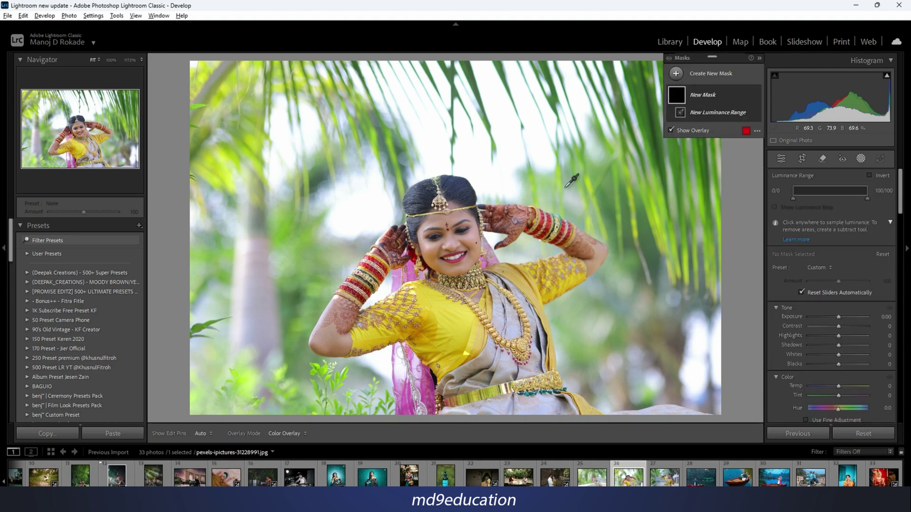
left_click(512, 192)
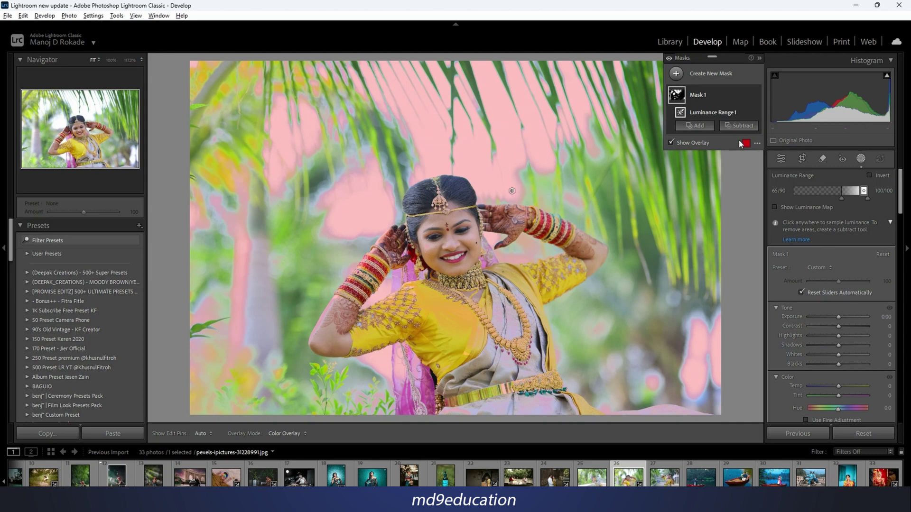
Subtract the woman from the luminance mask with Select Subject, and set the mask's highlights to -100, leaving exposure at 0
left_click(742, 127)
left_click(754, 148)
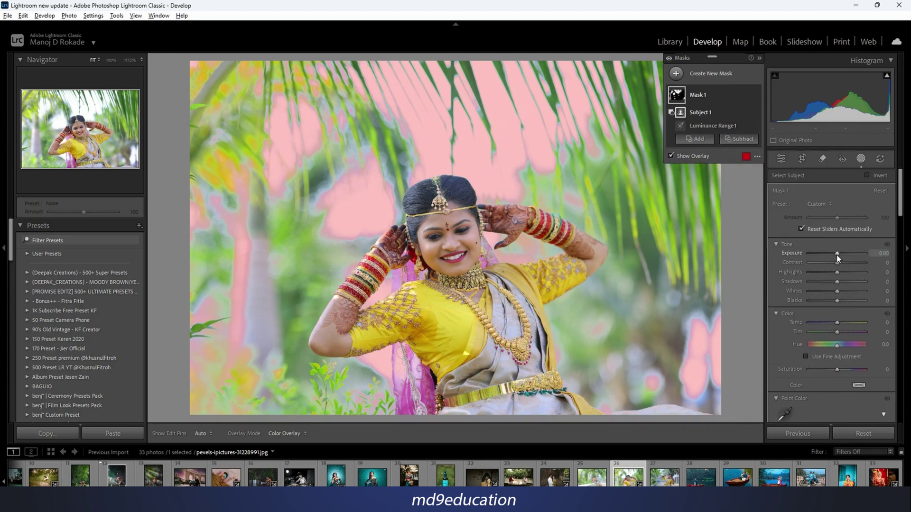
mouse_move(837, 273)
left_mouse_down()
mouse_move(807, 272)
mouse_move(824, 252)
mouse_move(834, 256)
left_mouse_up()
double_click(834, 255)
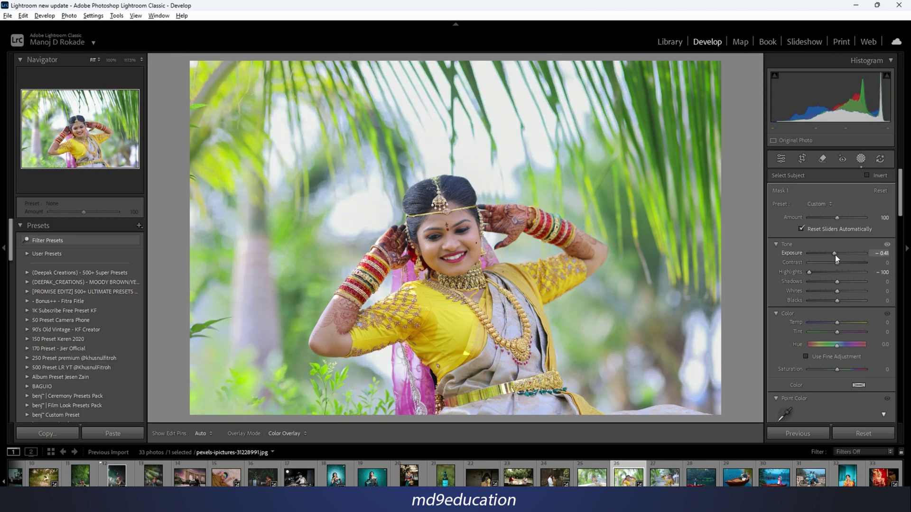
Create a Color Range mask sampled from the yellow blouse, and subtract the background from it with Select Background
left_click(704, 73)
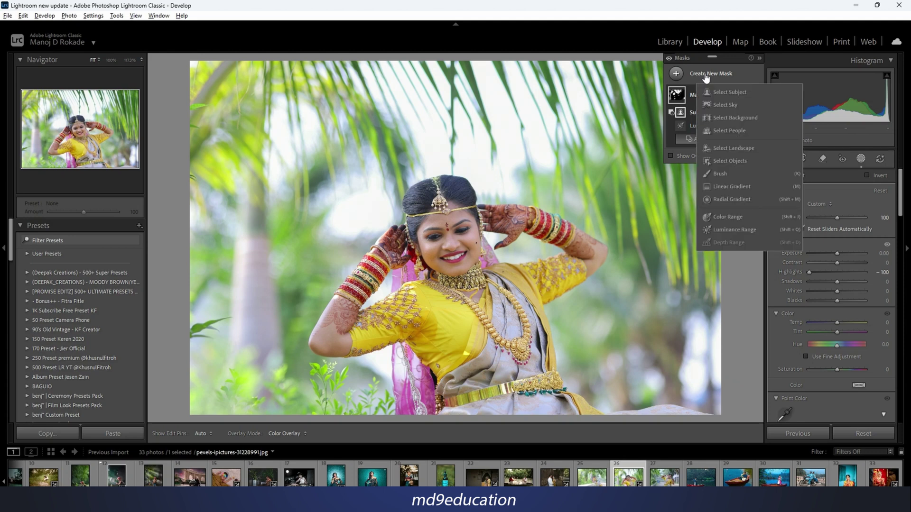
left_click(753, 230)
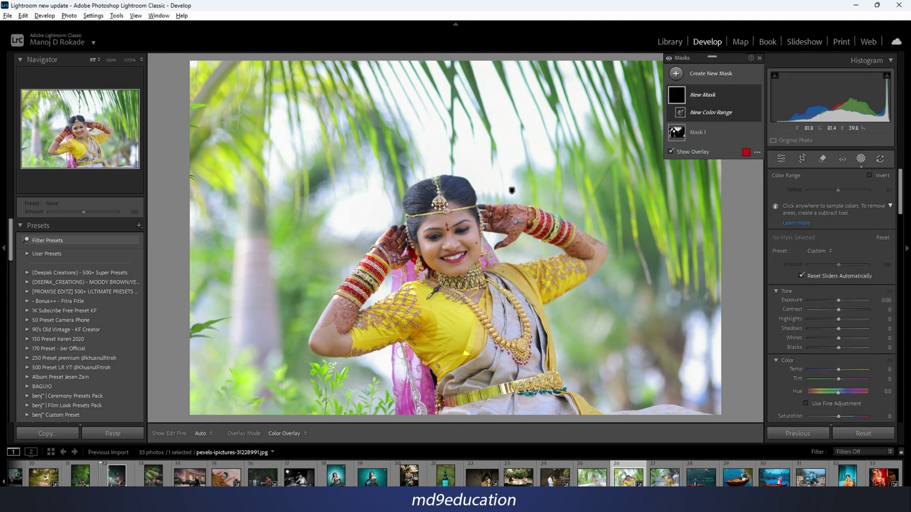
left_click(428, 299)
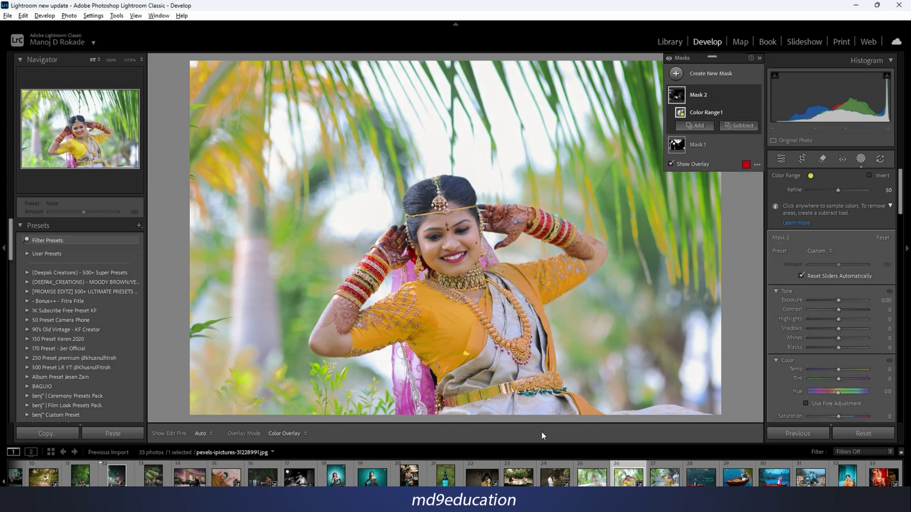
left_click(737, 126)
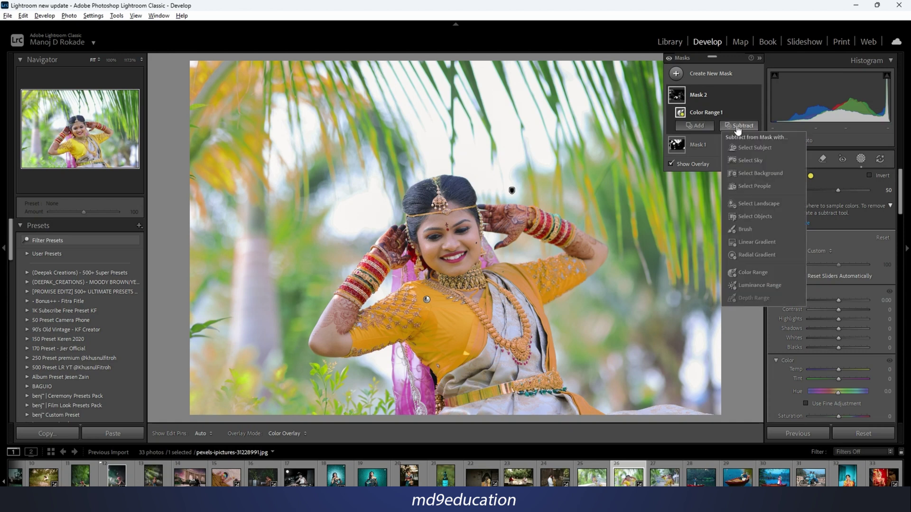
left_click(767, 173)
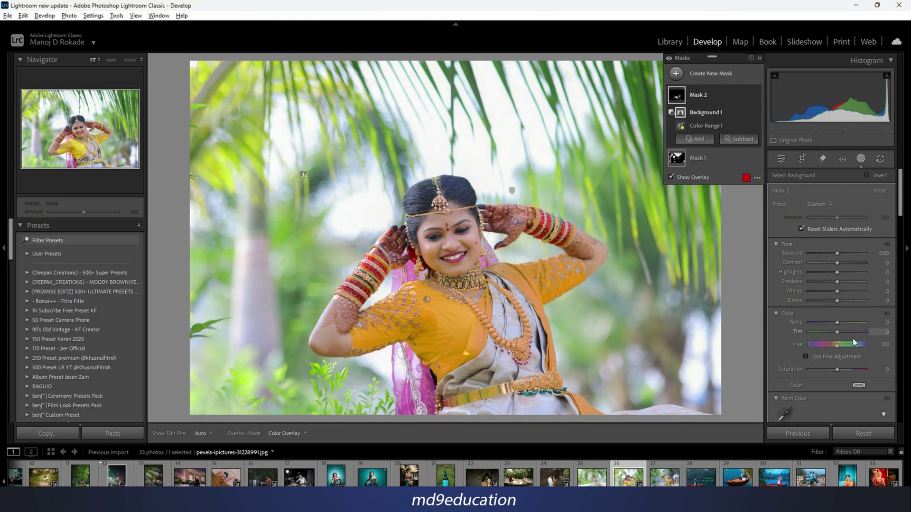
Hide the mask overlay and set the blouse mask's saturation to 69, temperature to 47 and exposure to 0.27
left_click(675, 178)
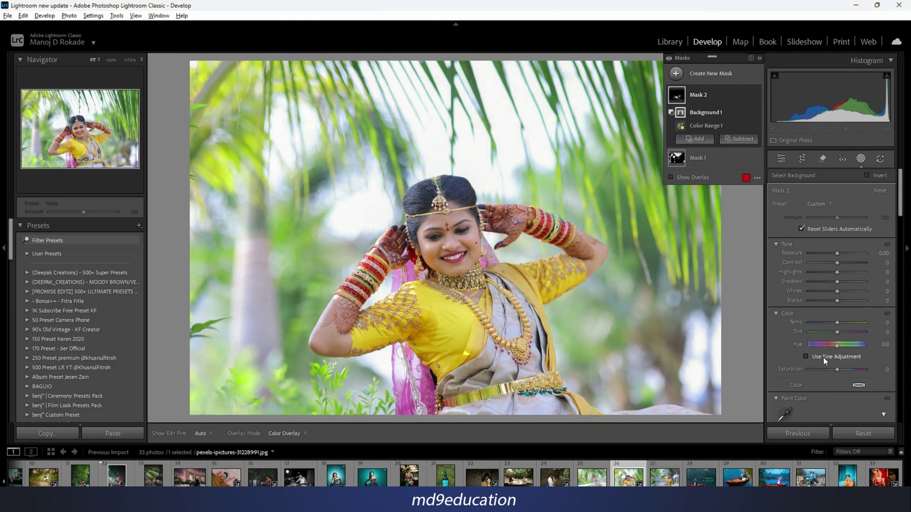
left_click_drag(837, 369, 843, 370)
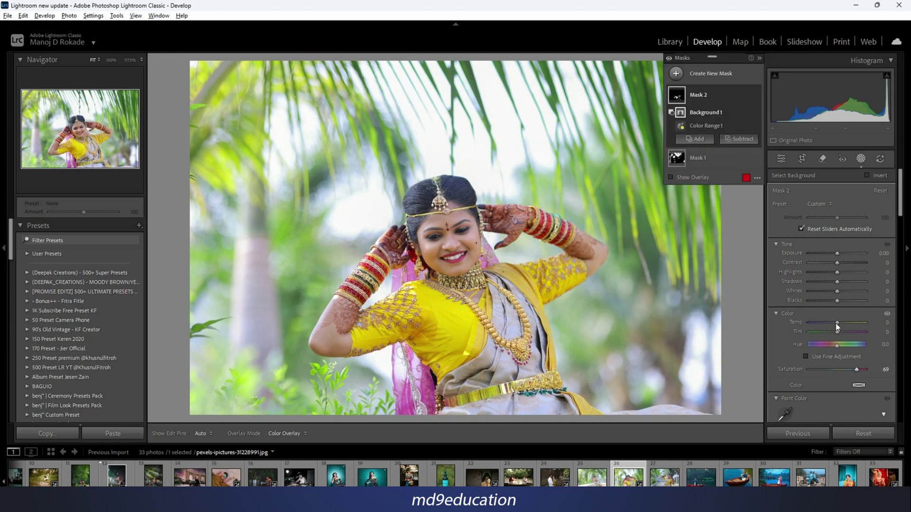
mouse_move(836, 323)
left_mouse_down()
mouse_move(844, 326)
mouse_move(823, 326)
mouse_move(847, 326)
left_mouse_up()
left_click_drag(836, 254, 839, 255)
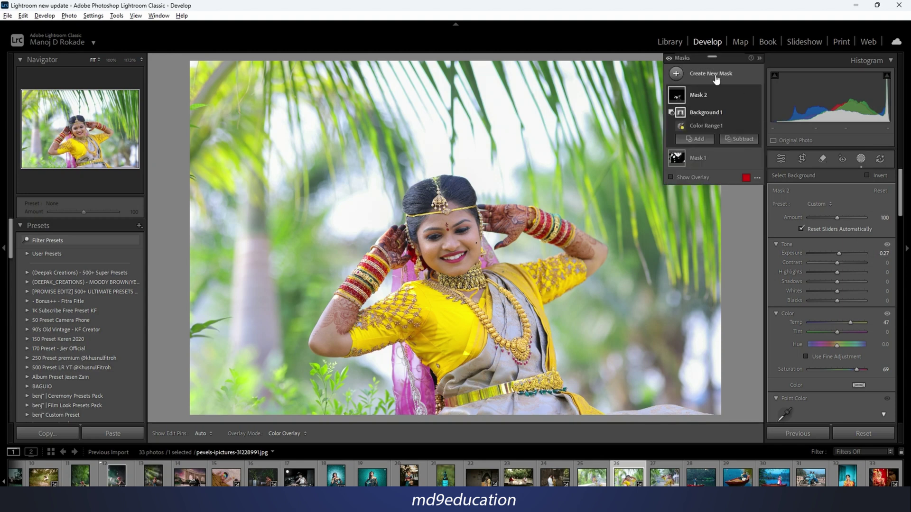
Add a Select Background mask behind the woman and set its exposure to -0.61
left_click(714, 74)
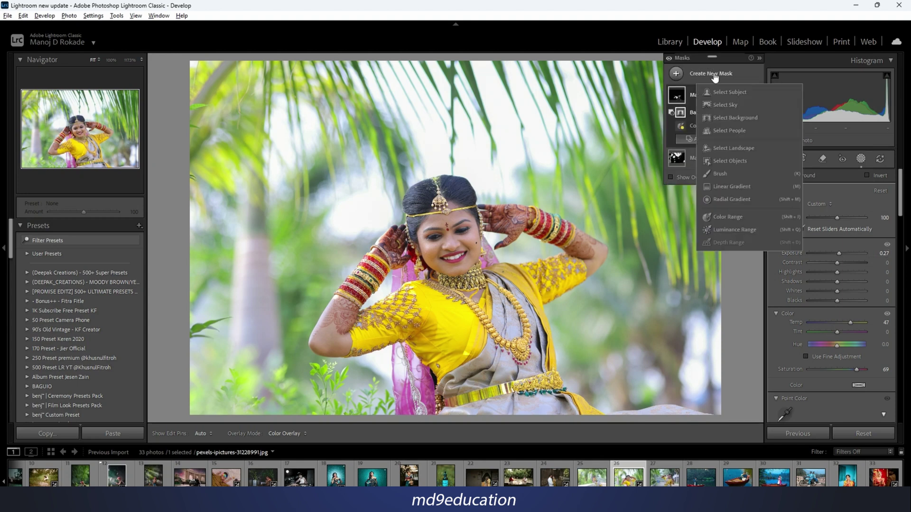
left_click(735, 118)
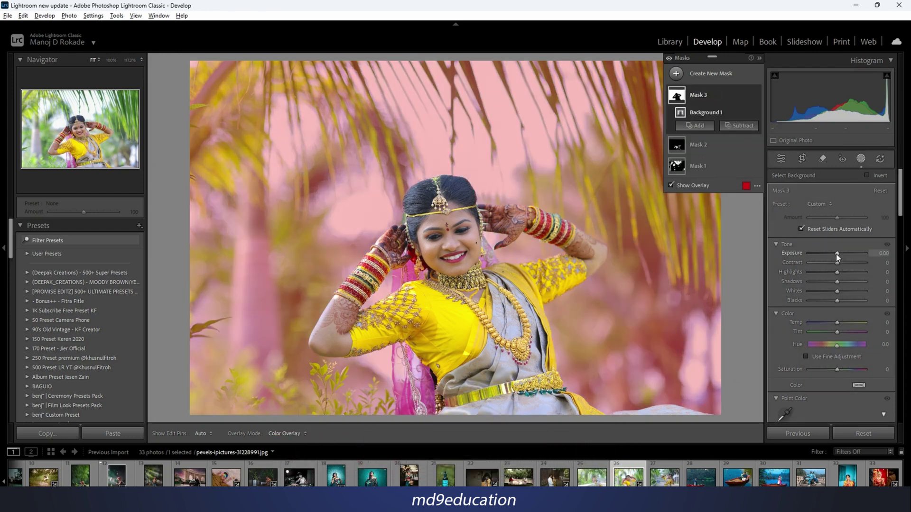
mouse_move(836, 254)
left_mouse_down()
mouse_move(824, 252)
mouse_move(832, 252)
left_mouse_up()
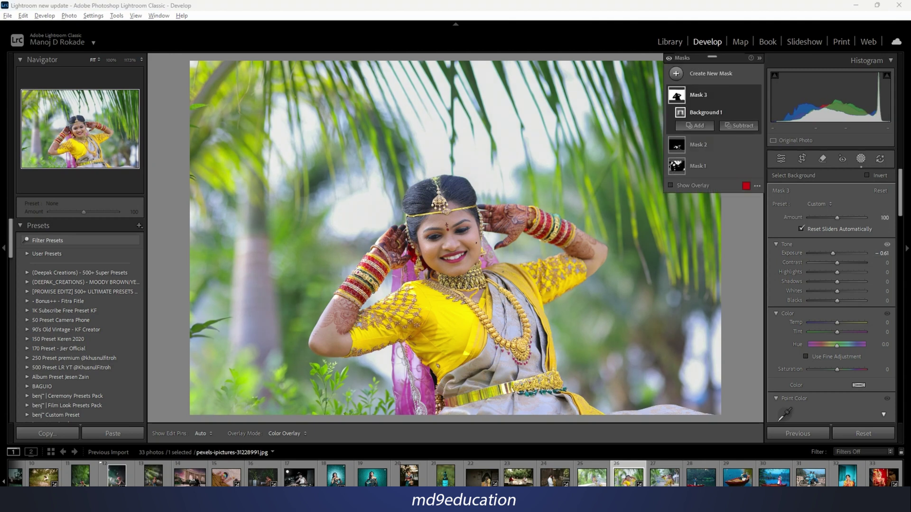